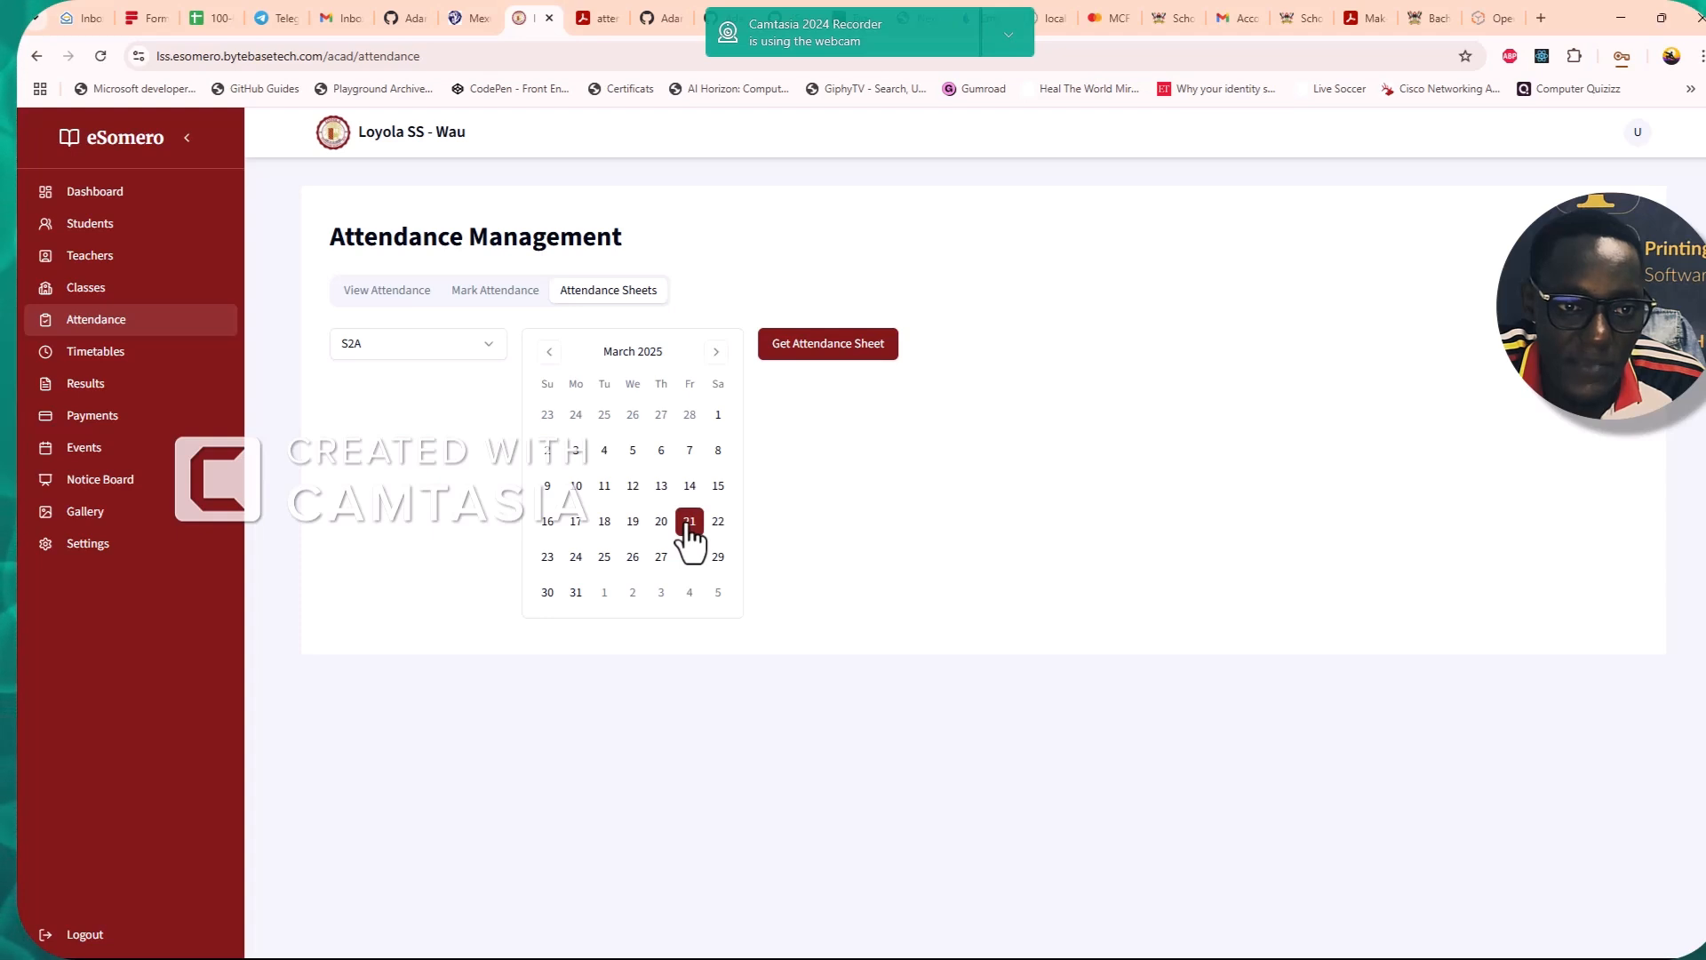
Generate the attendance sheet for class S2A on 21 March 2025 and look through its student list
{"action": "left_click", "coordinate": [829, 346]}
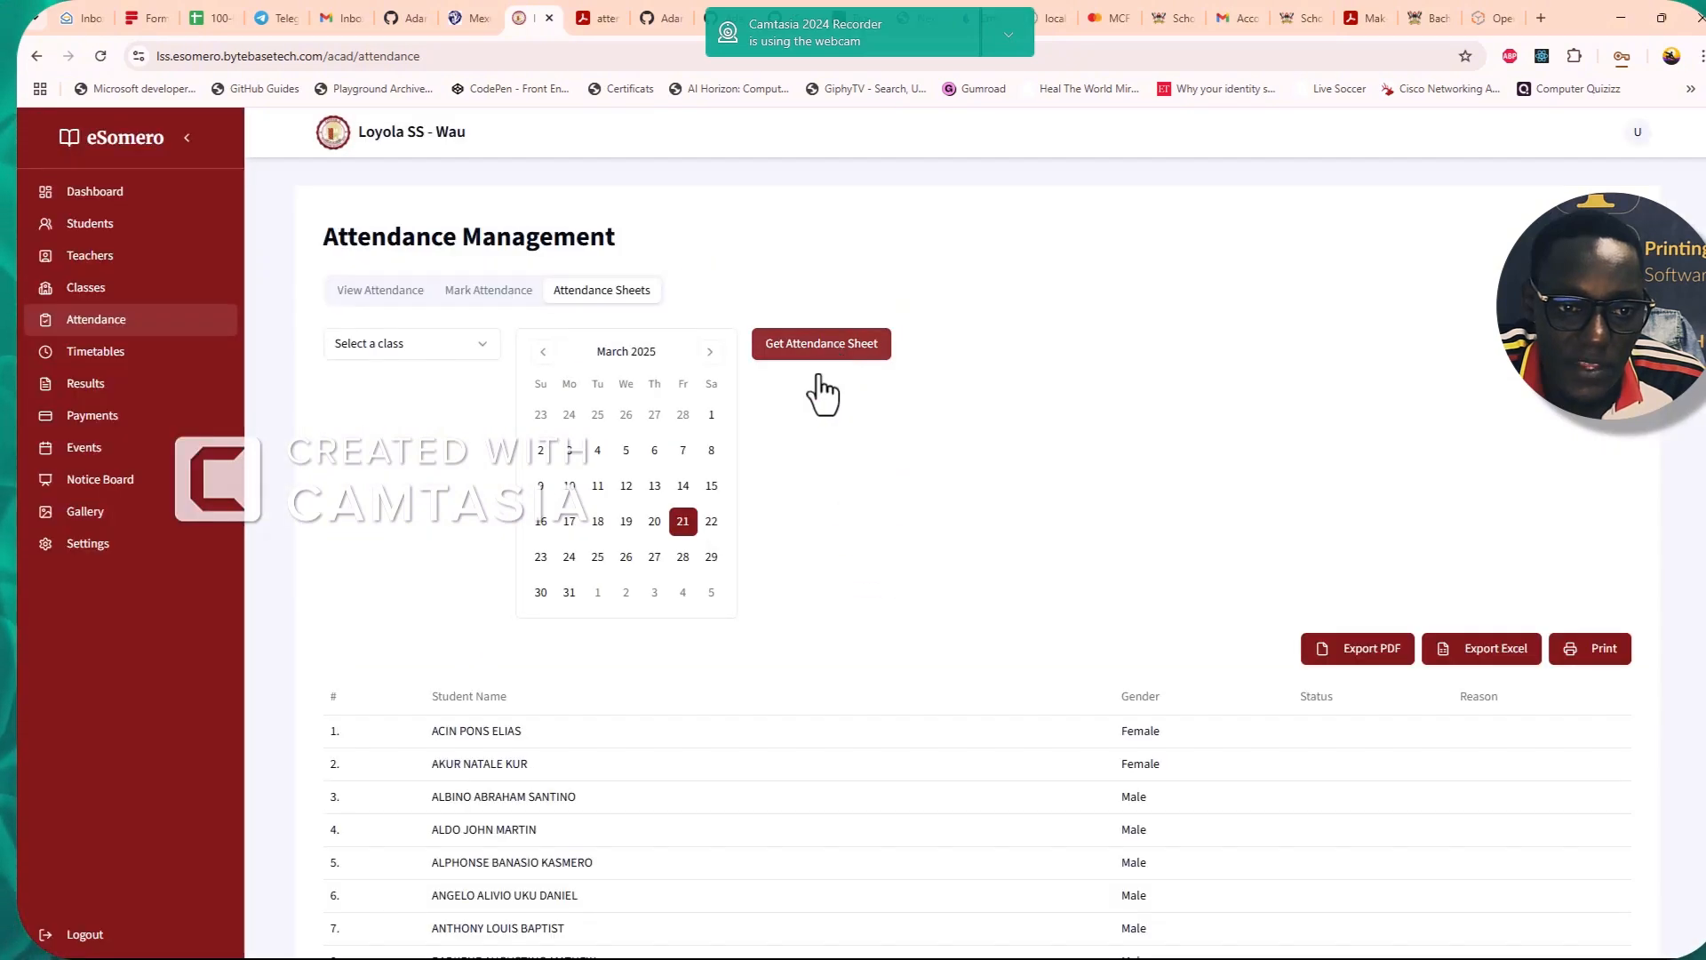
{"action": "scroll", "coordinate": [370, 569], "scroll_direction": "down", "scroll_amount": 3}
{"action": "scroll", "coordinate": [370, 551], "scroll_direction": "down", "scroll_amount": 7}
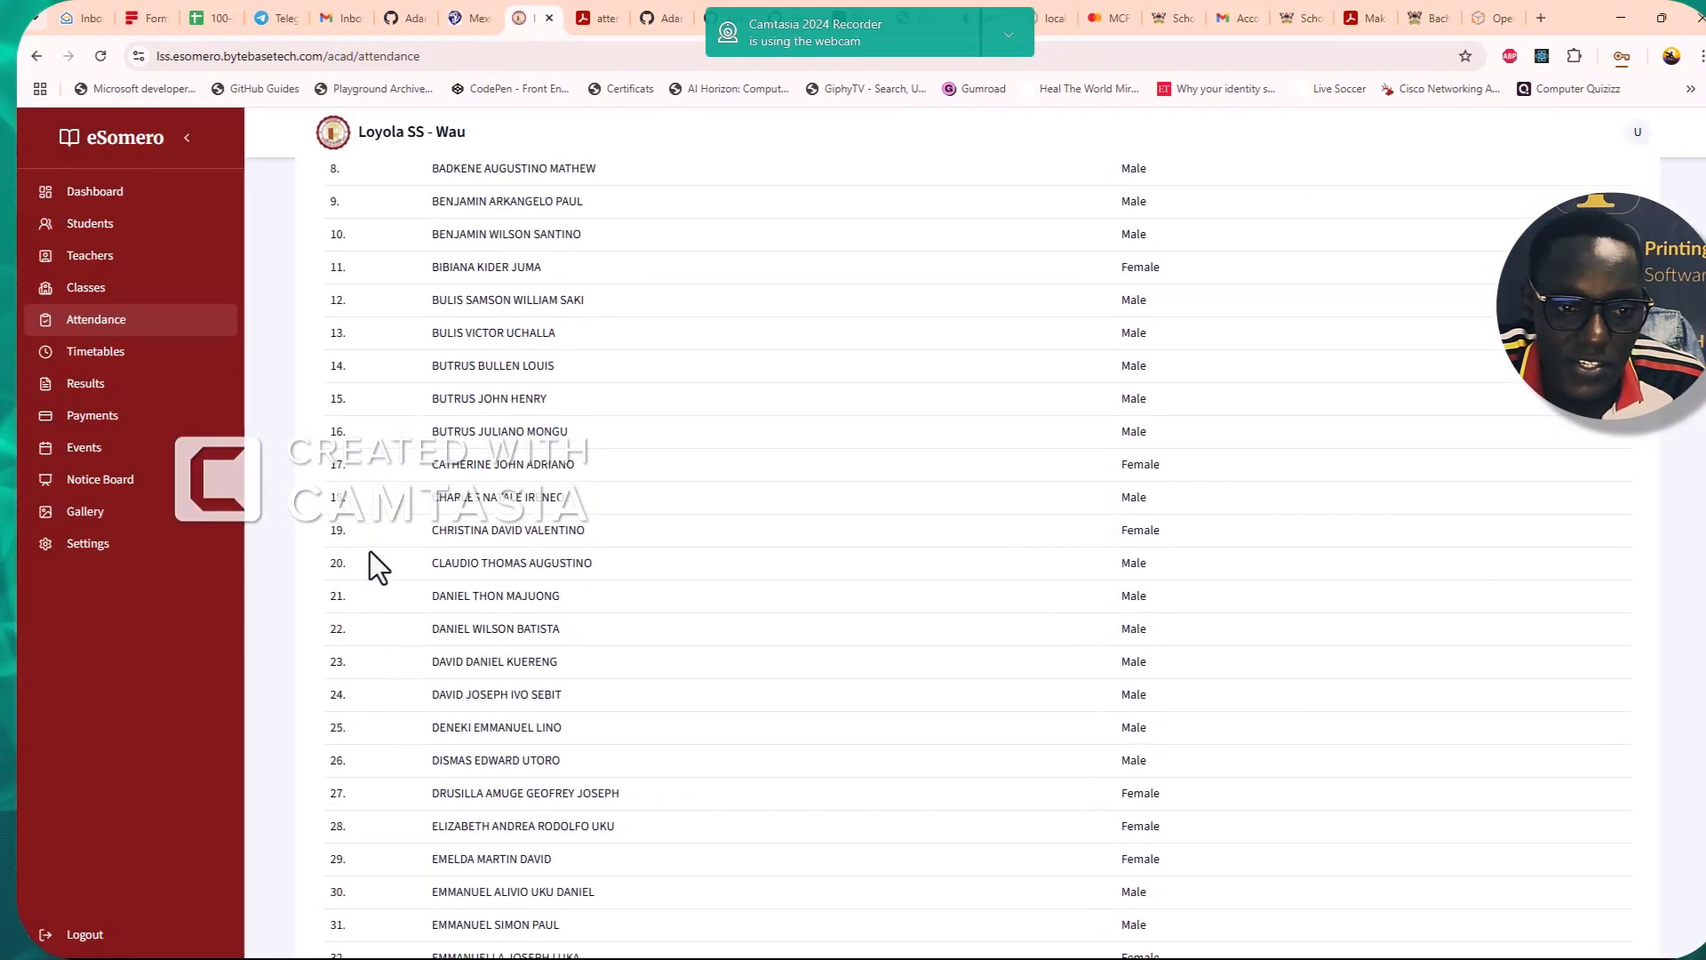
{"action": "scroll", "coordinate": [370, 551], "scroll_direction": "up", "scroll_amount": 10}
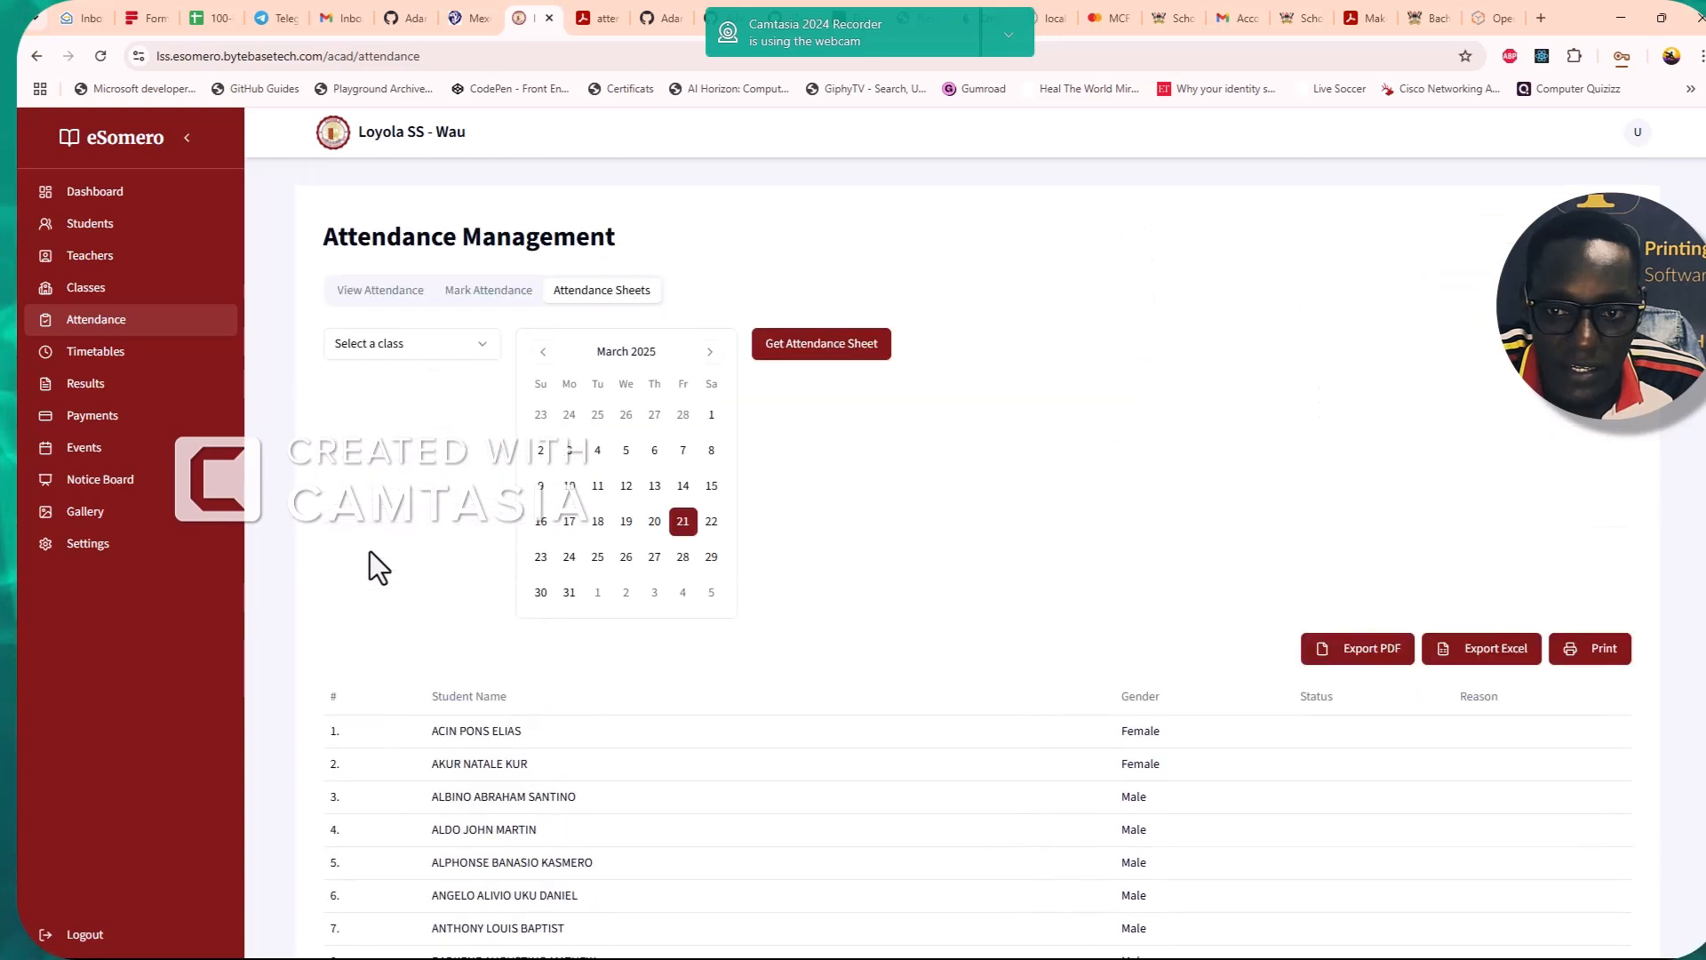
{"action": "scroll", "coordinate": [1369, 555], "scroll_direction": "down", "scroll_amount": 1}
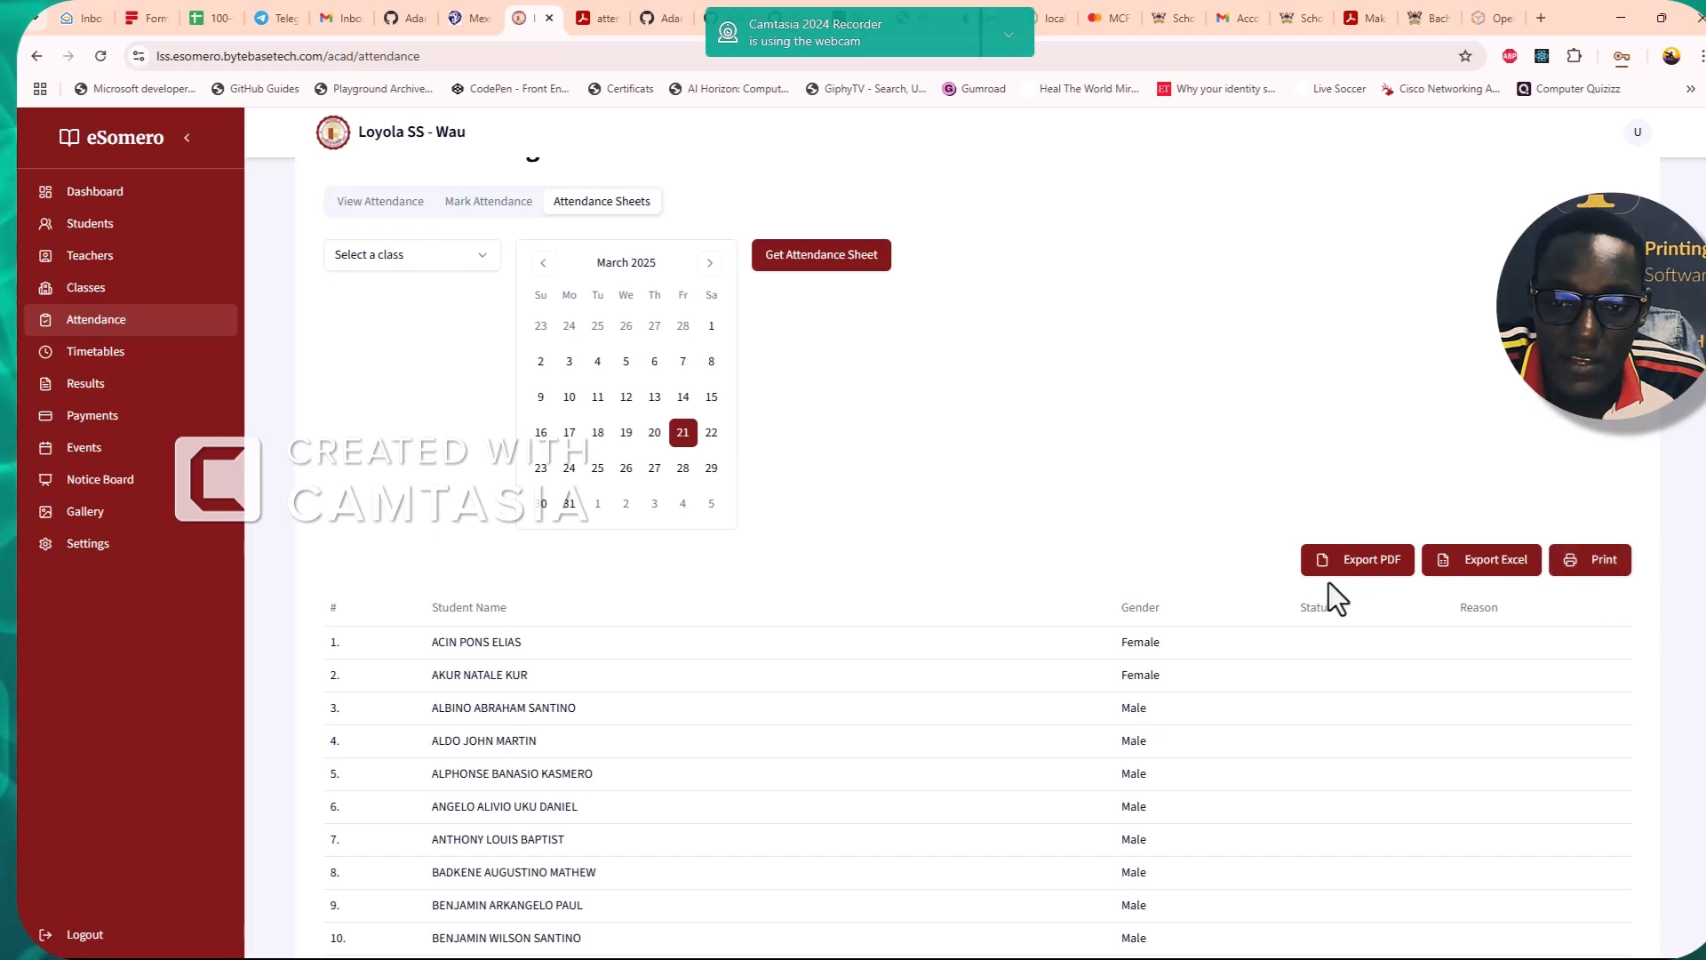
{"action": "scroll", "coordinate": [1081, 569], "scroll_direction": "down", "scroll_amount": 17}
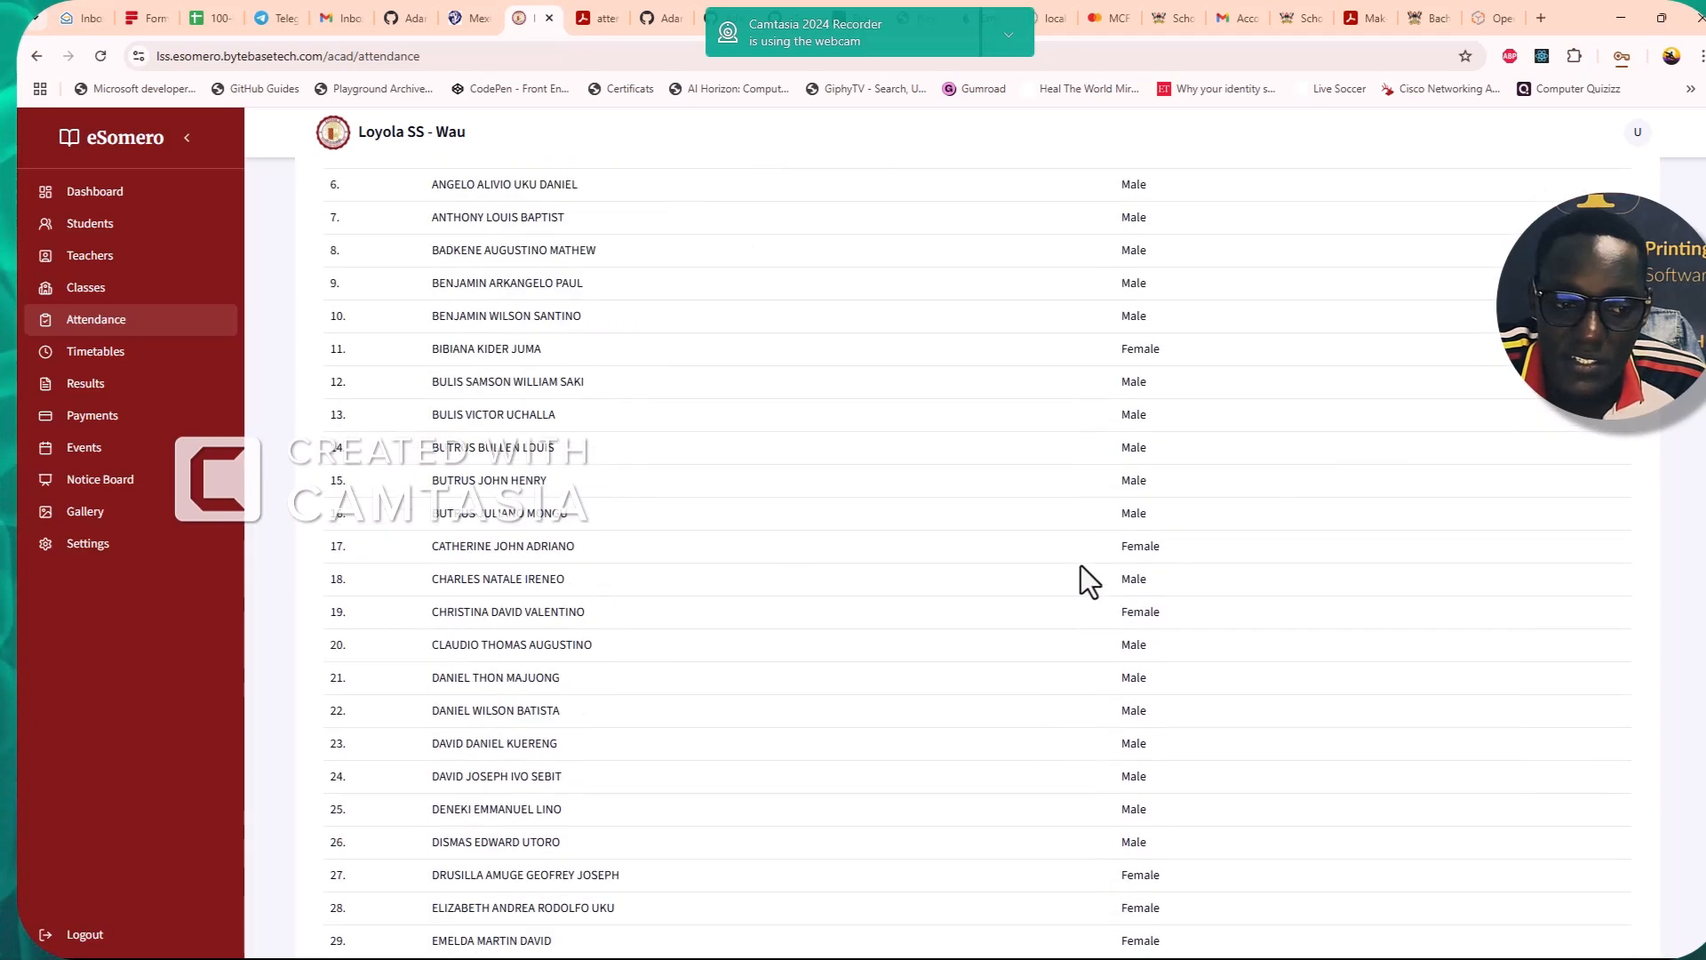
{"action": "scroll", "coordinate": [1081, 565], "scroll_direction": "down", "scroll_amount": 13}
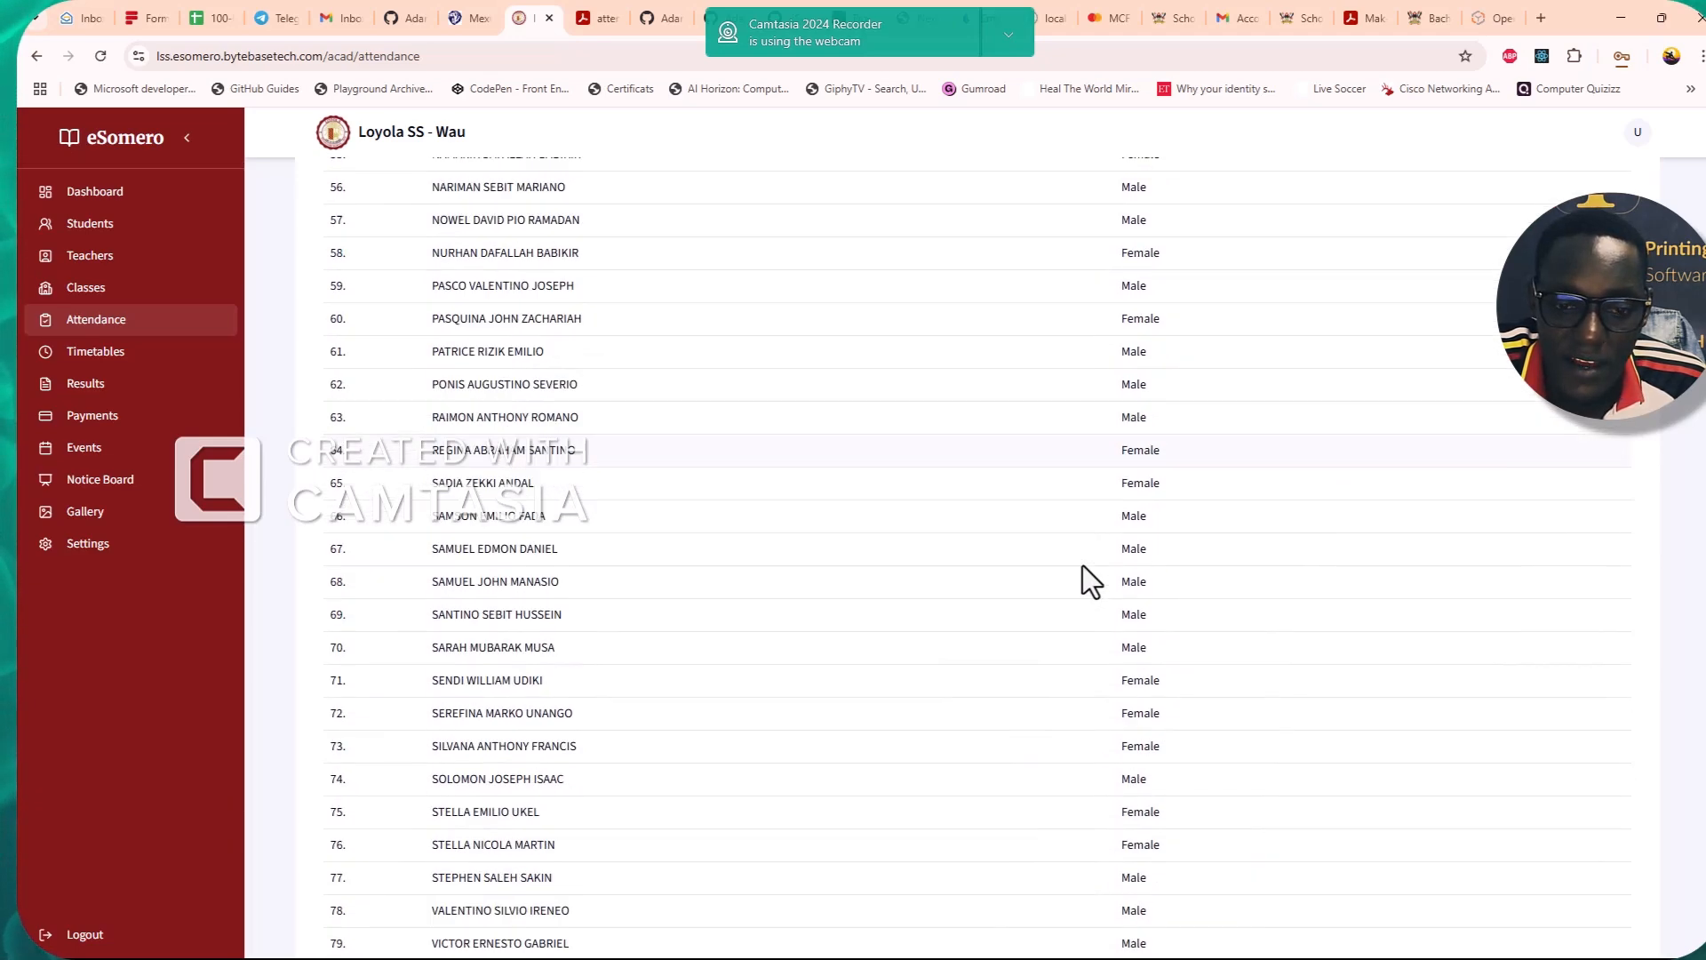
{"action": "scroll", "coordinate": [1082, 565], "scroll_direction": "up", "scroll_amount": 20}
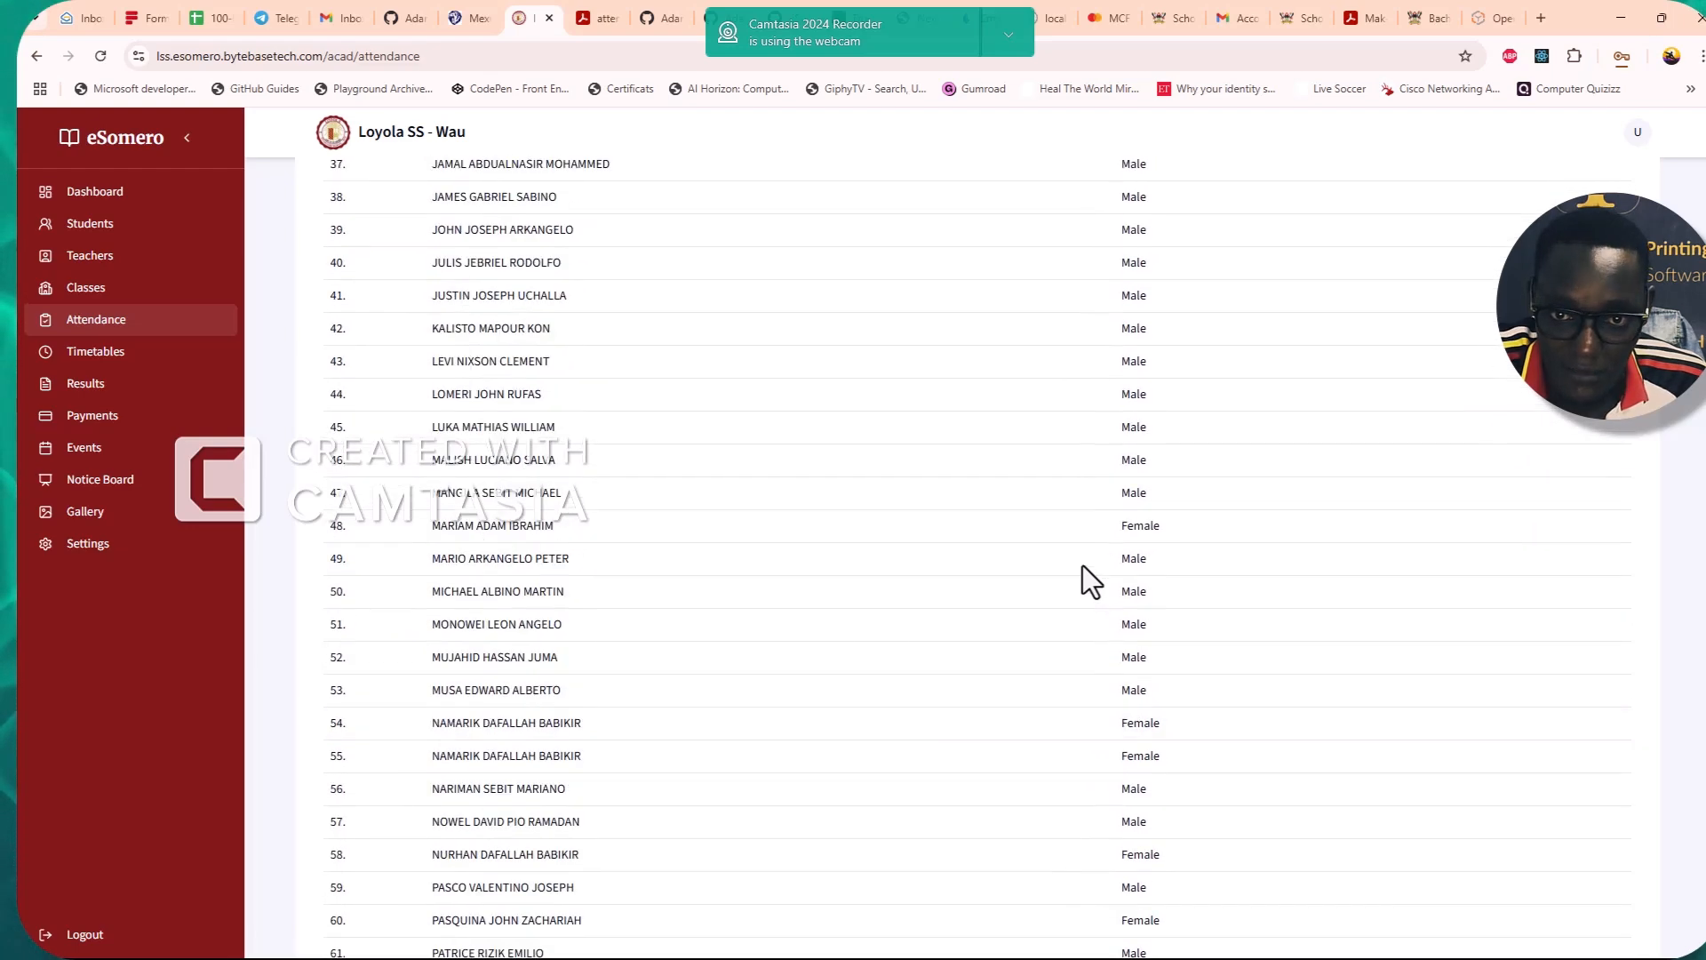
{"action": "scroll", "coordinate": [1082, 566], "scroll_direction": "up", "scroll_amount": 6}
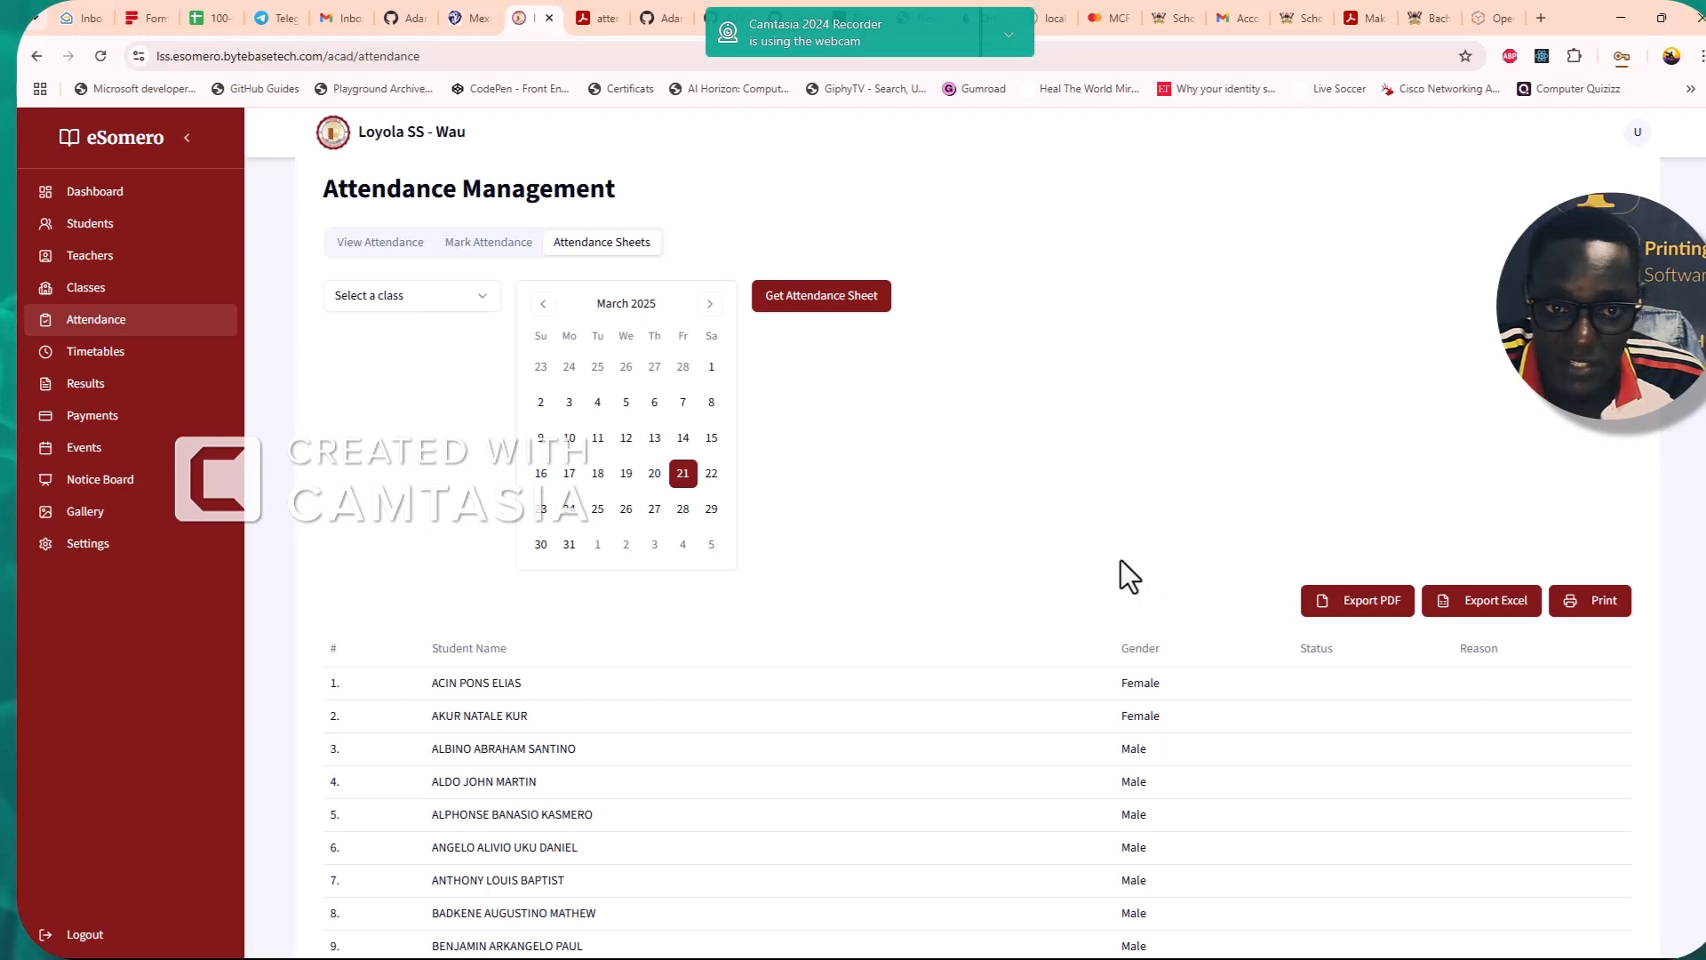
Start a PDF export of the attendance sheet and choose the lss folder on Works (D:) as its location
{"action": "left_click", "coordinate": [1366, 605]}
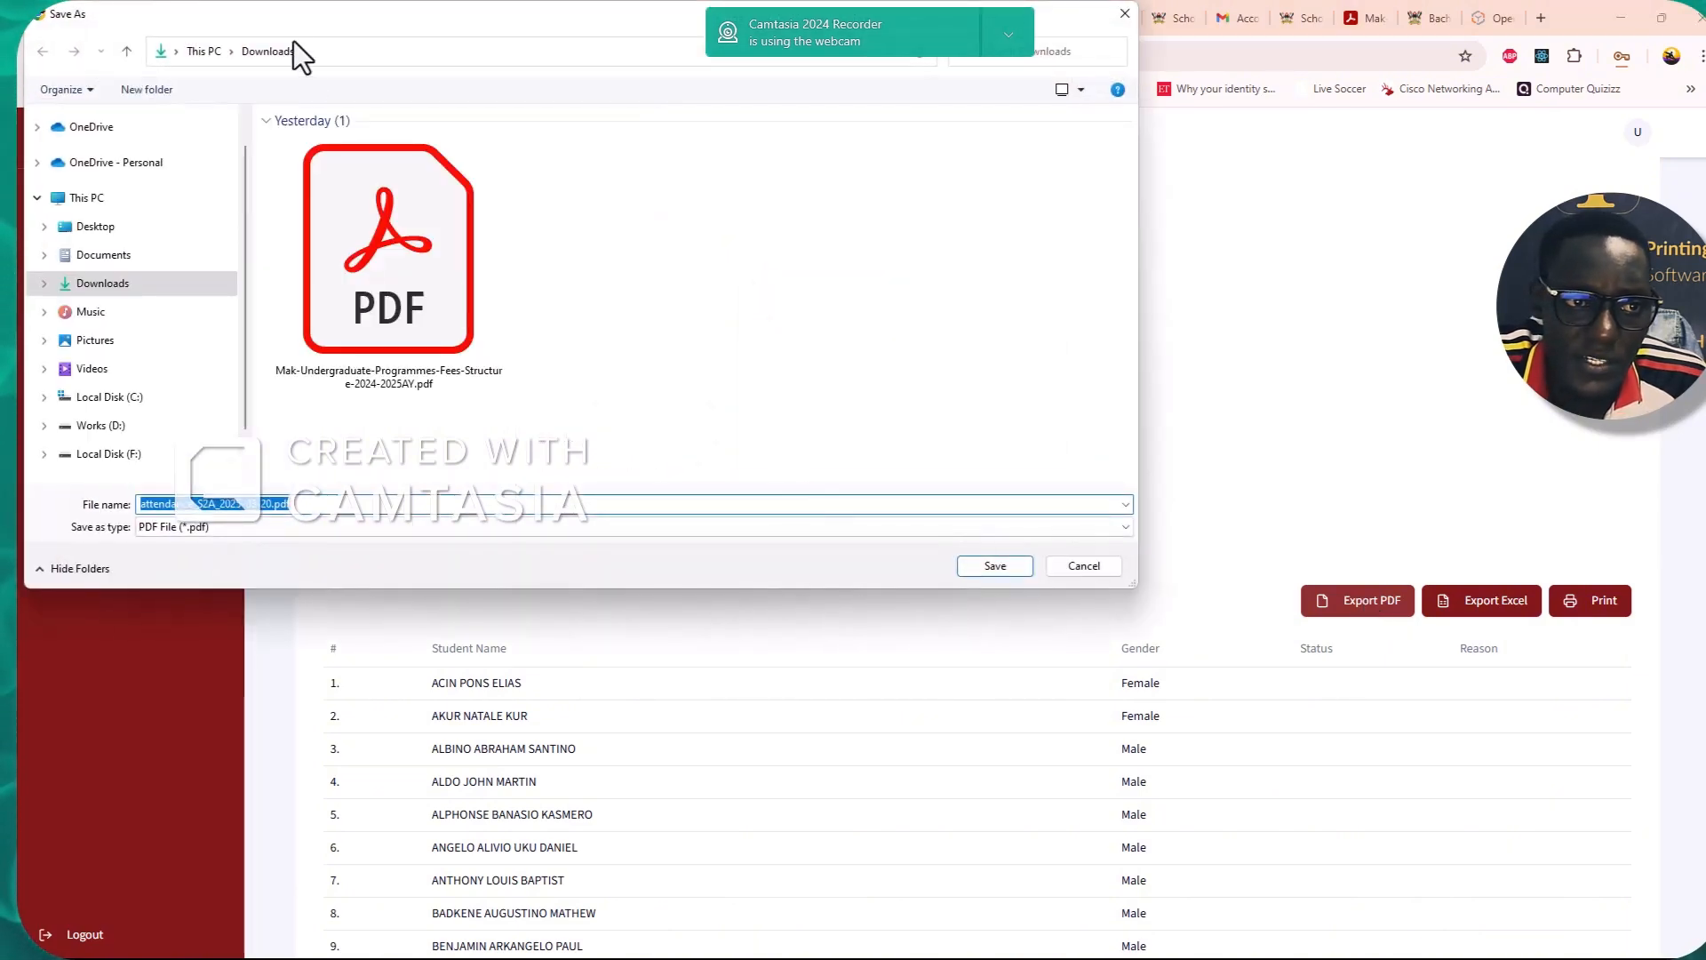
{"action": "left_click_drag", "start_coordinate": [318, 25], "coordinate": [681, 286]}
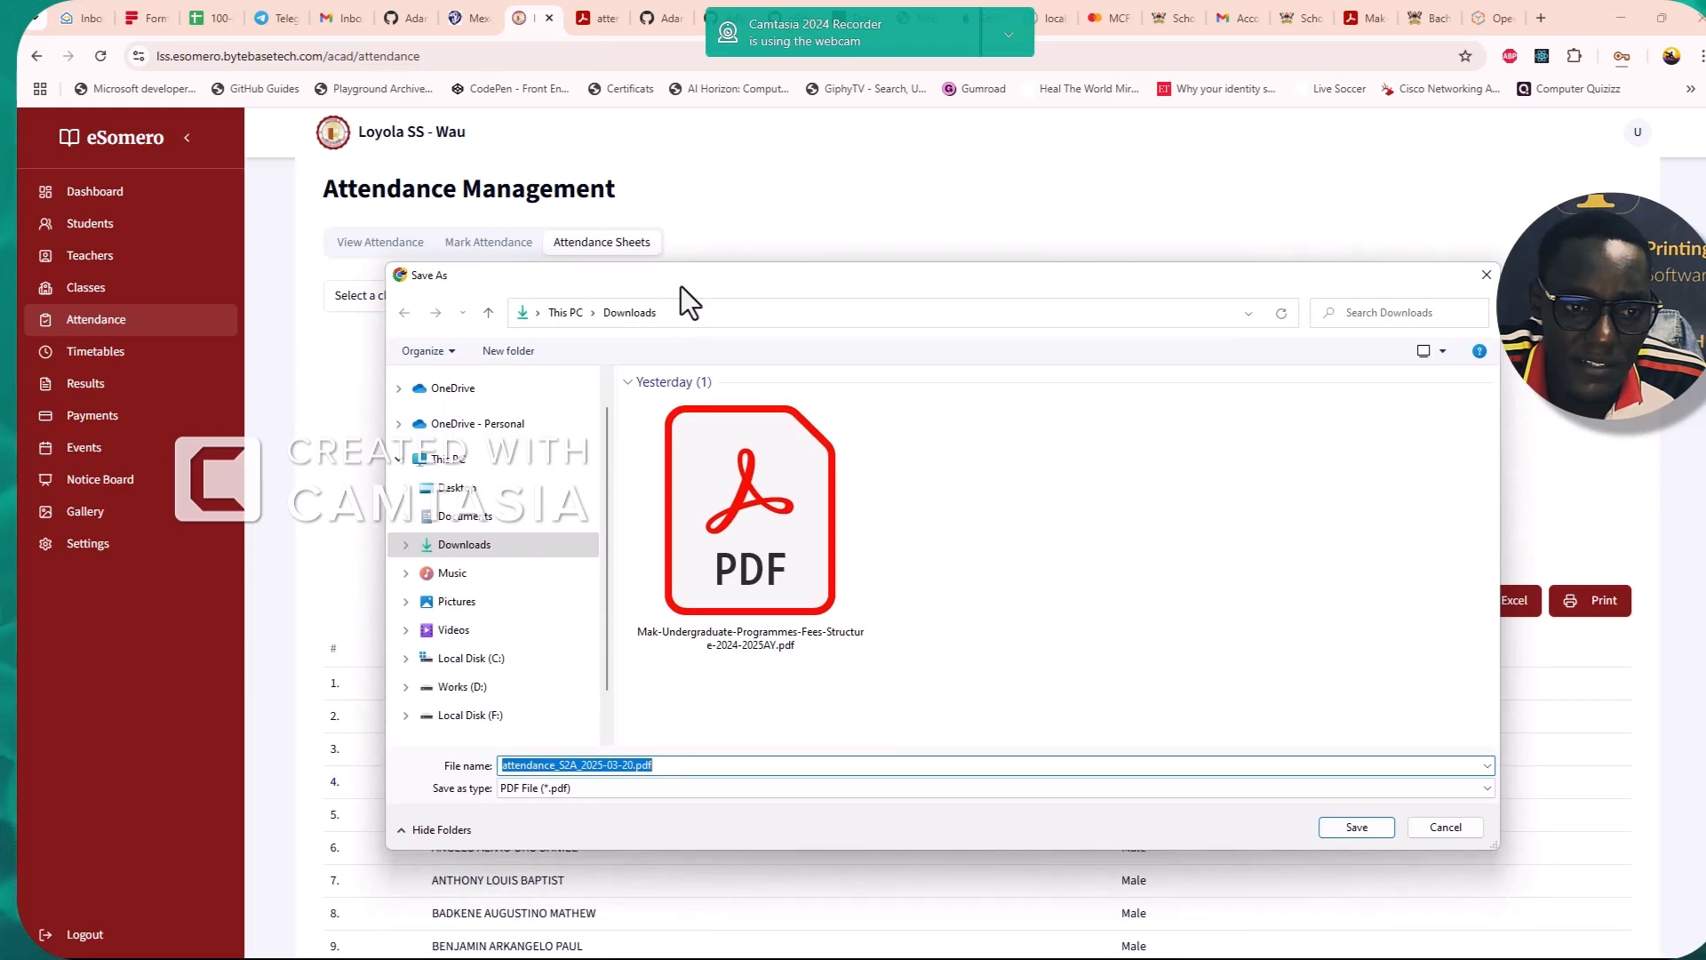
{"action": "left_click", "coordinate": [469, 688]}
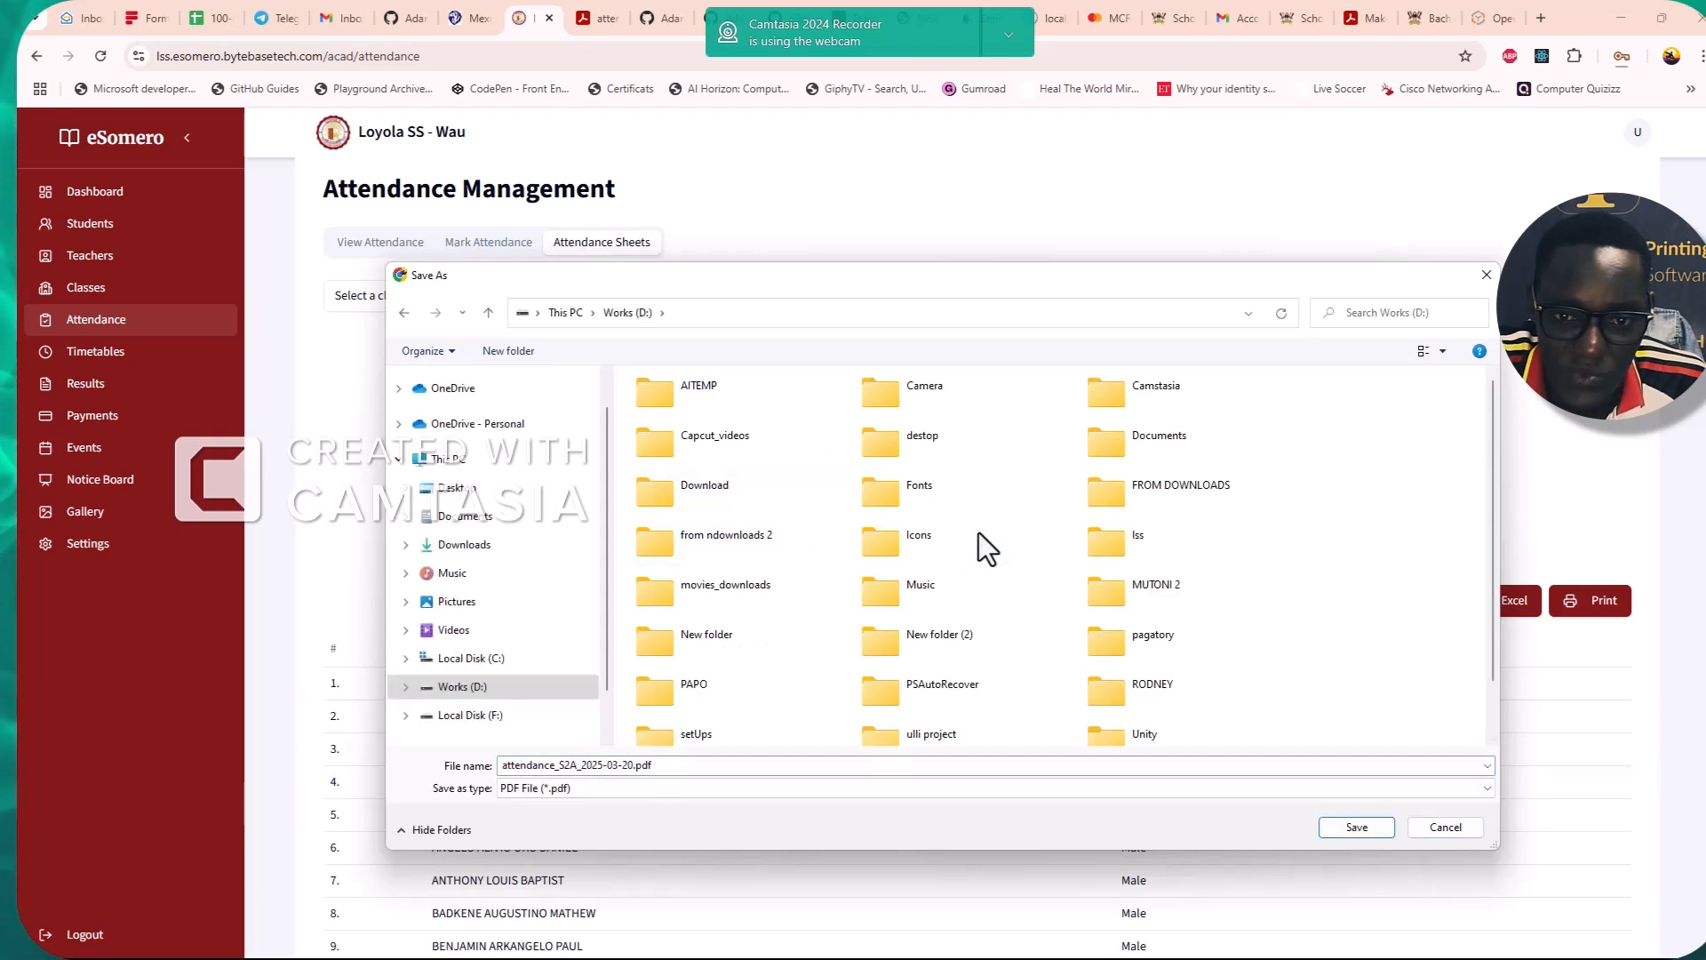
{"action": "double_click", "coordinate": [1150, 536]}
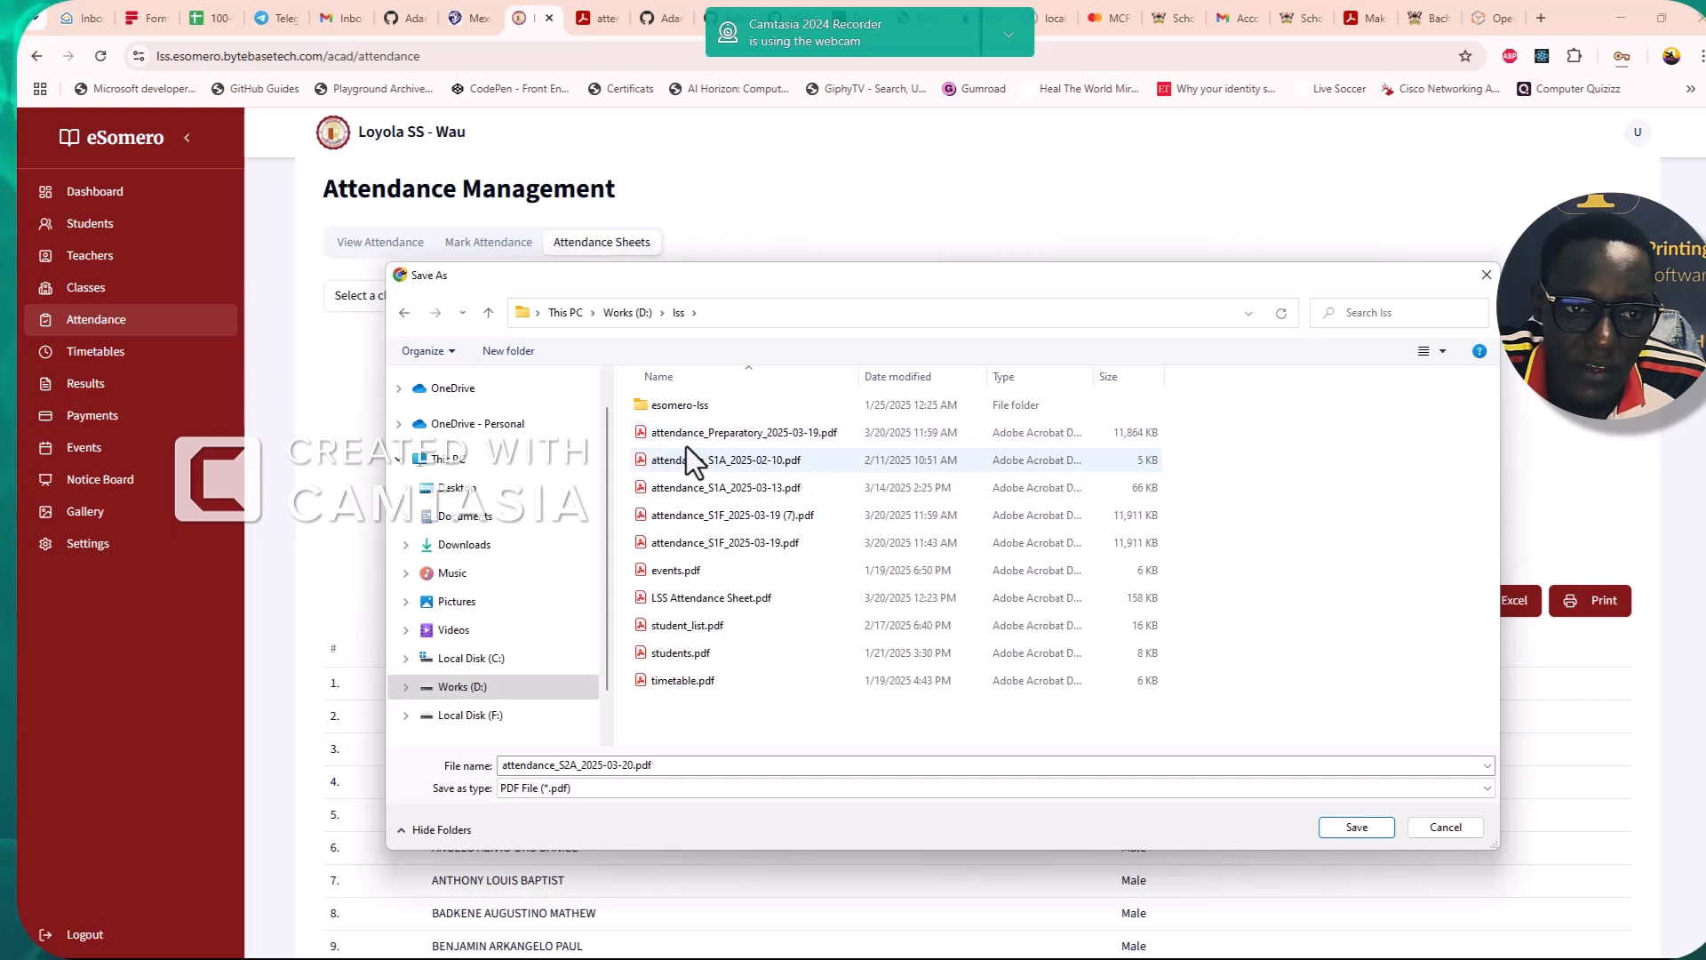
Create a folder named Attendance inside lss and save attendance_S2A_2025-03-20.pdf in it
{"action": "left_click", "coordinate": [508, 350]}
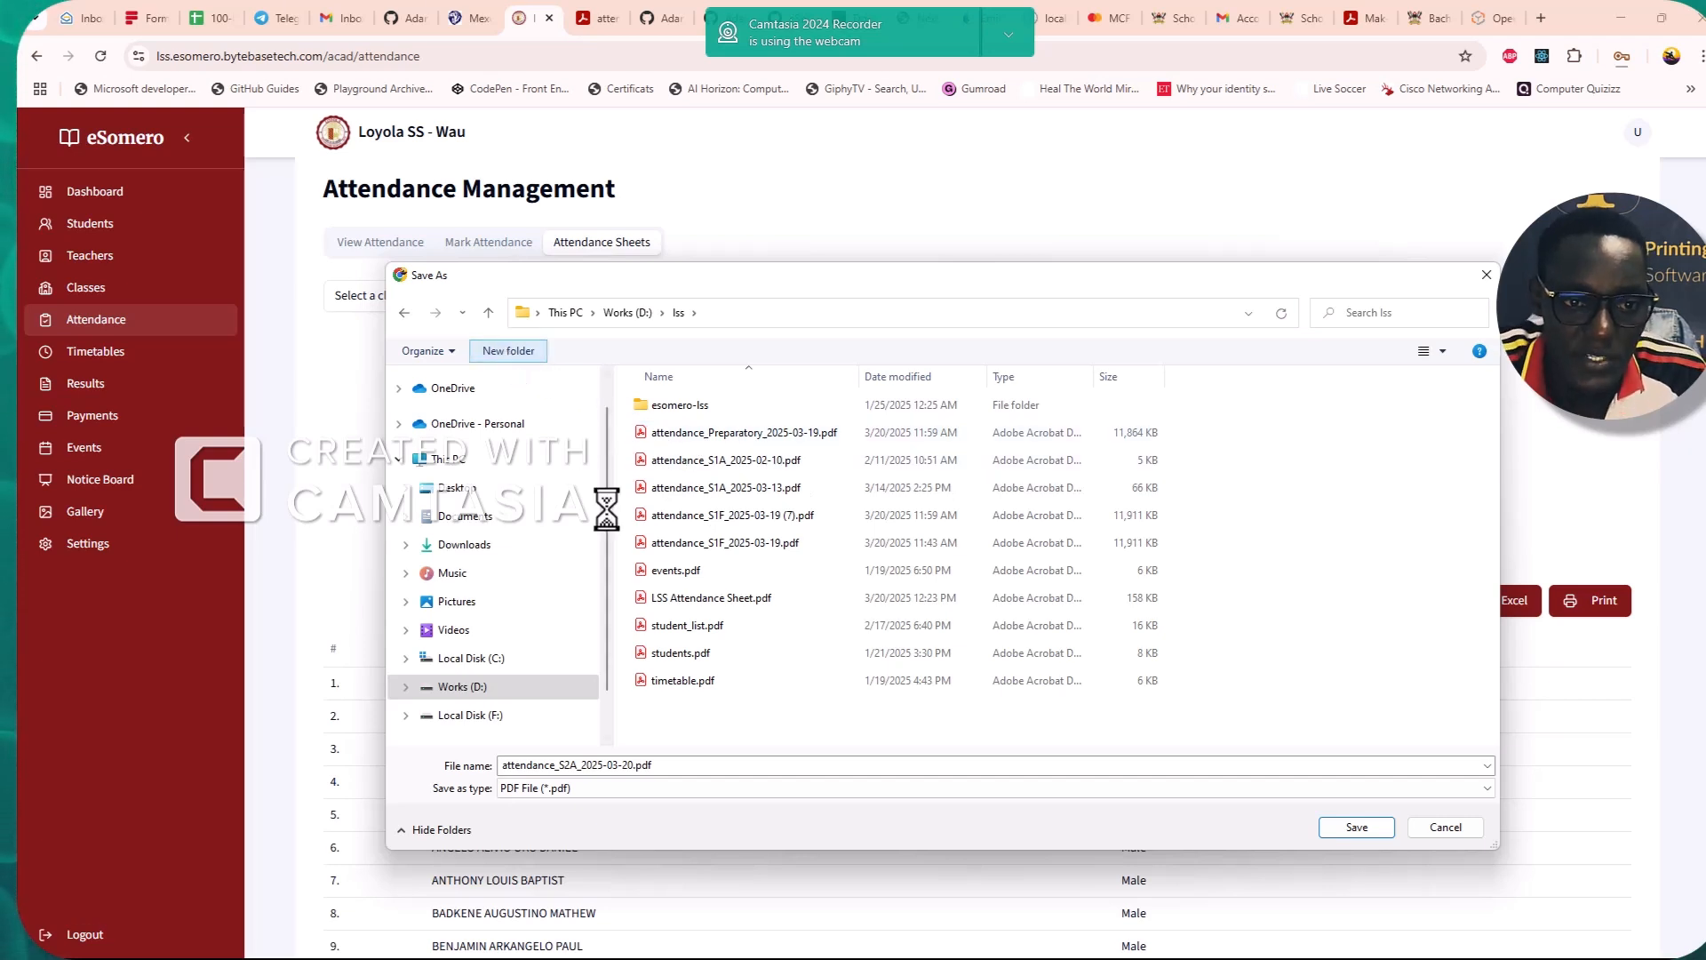
{"action": "type", "text": "Attendance"}
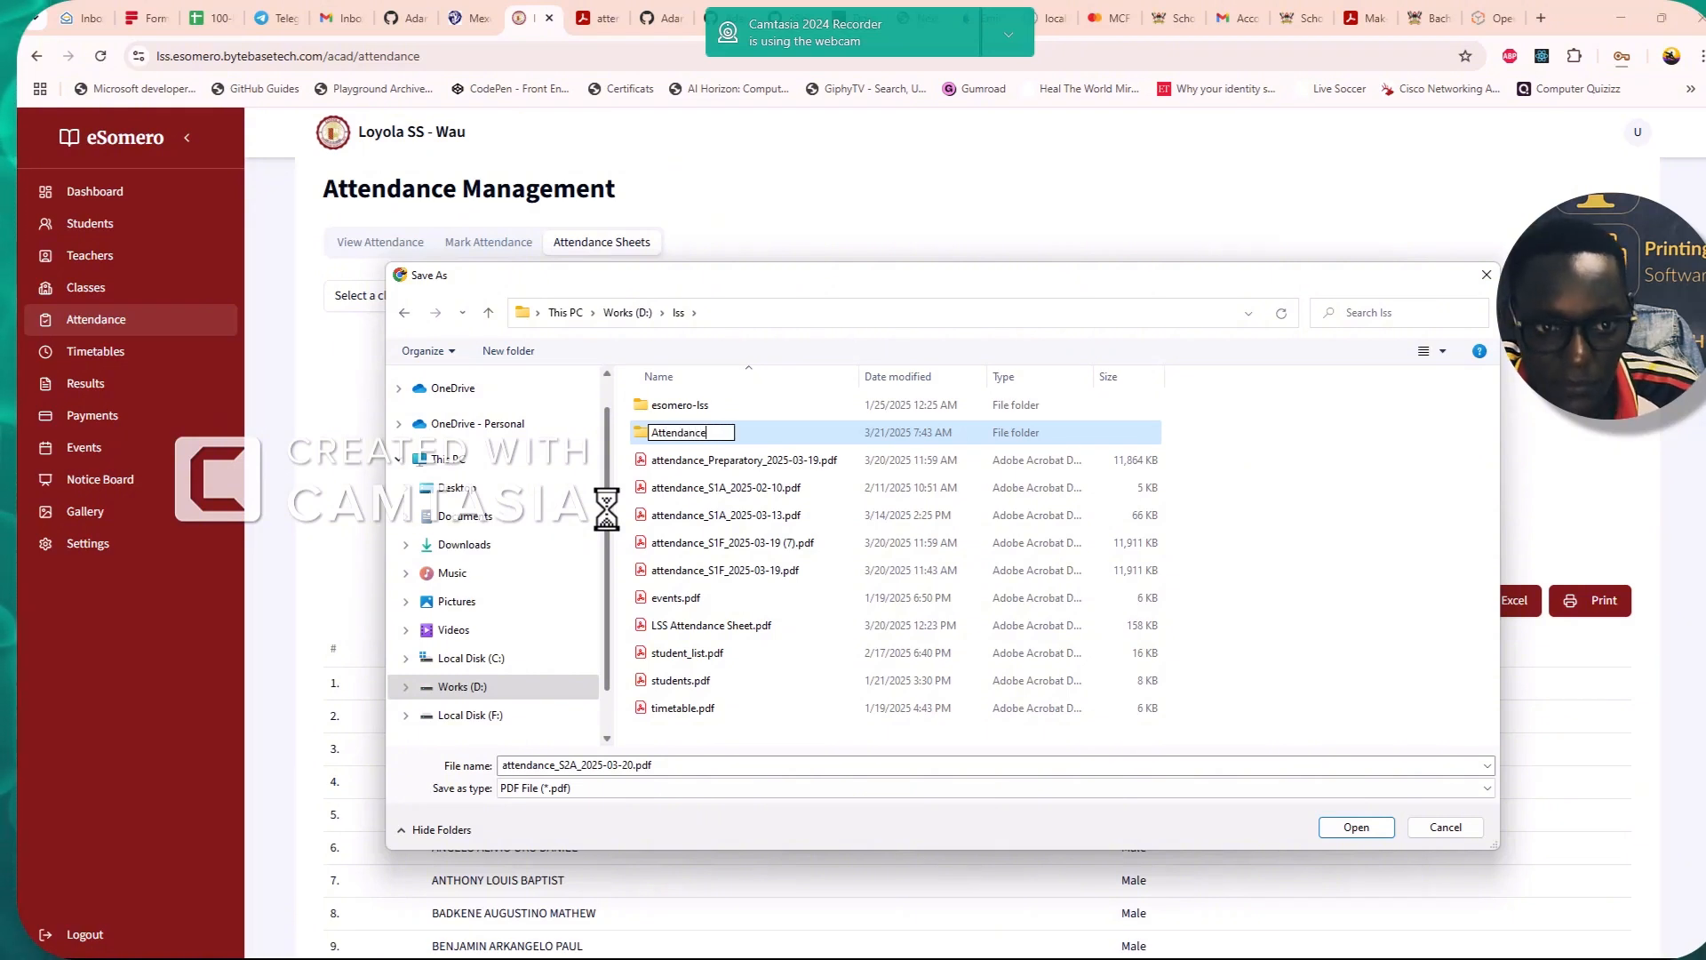
{"action": "key", "text": "Return"}
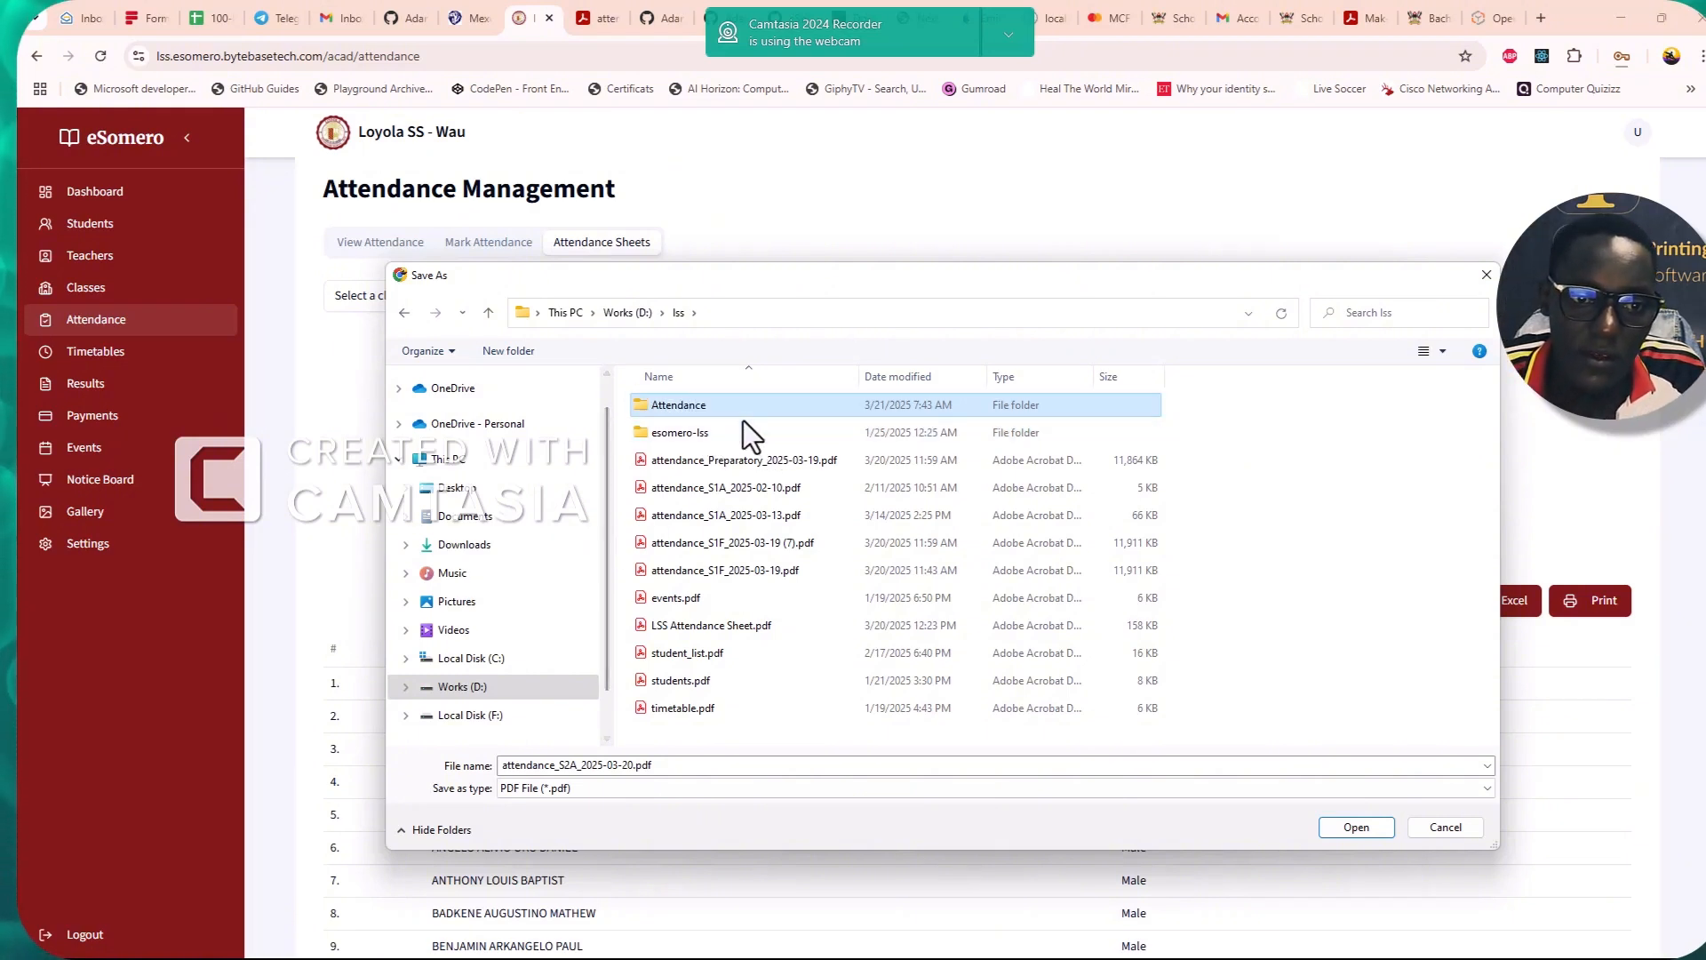
{"action": "double_click", "coordinate": [712, 405]}
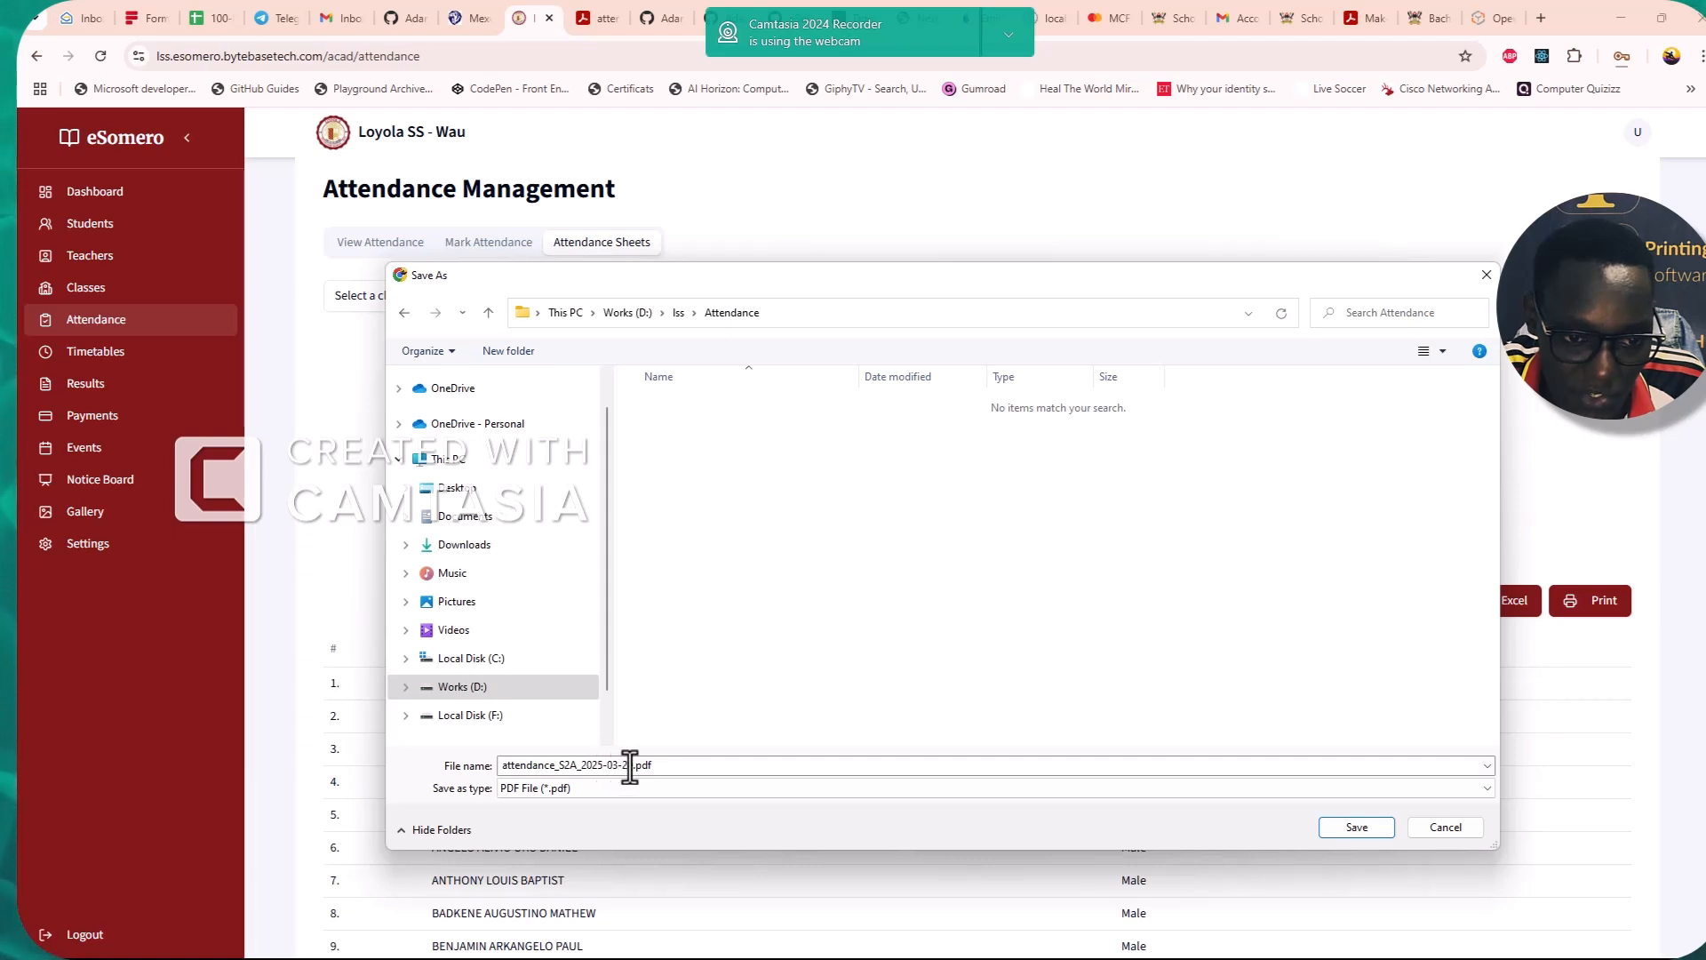
{"action": "left_click", "coordinate": [1357, 827]}
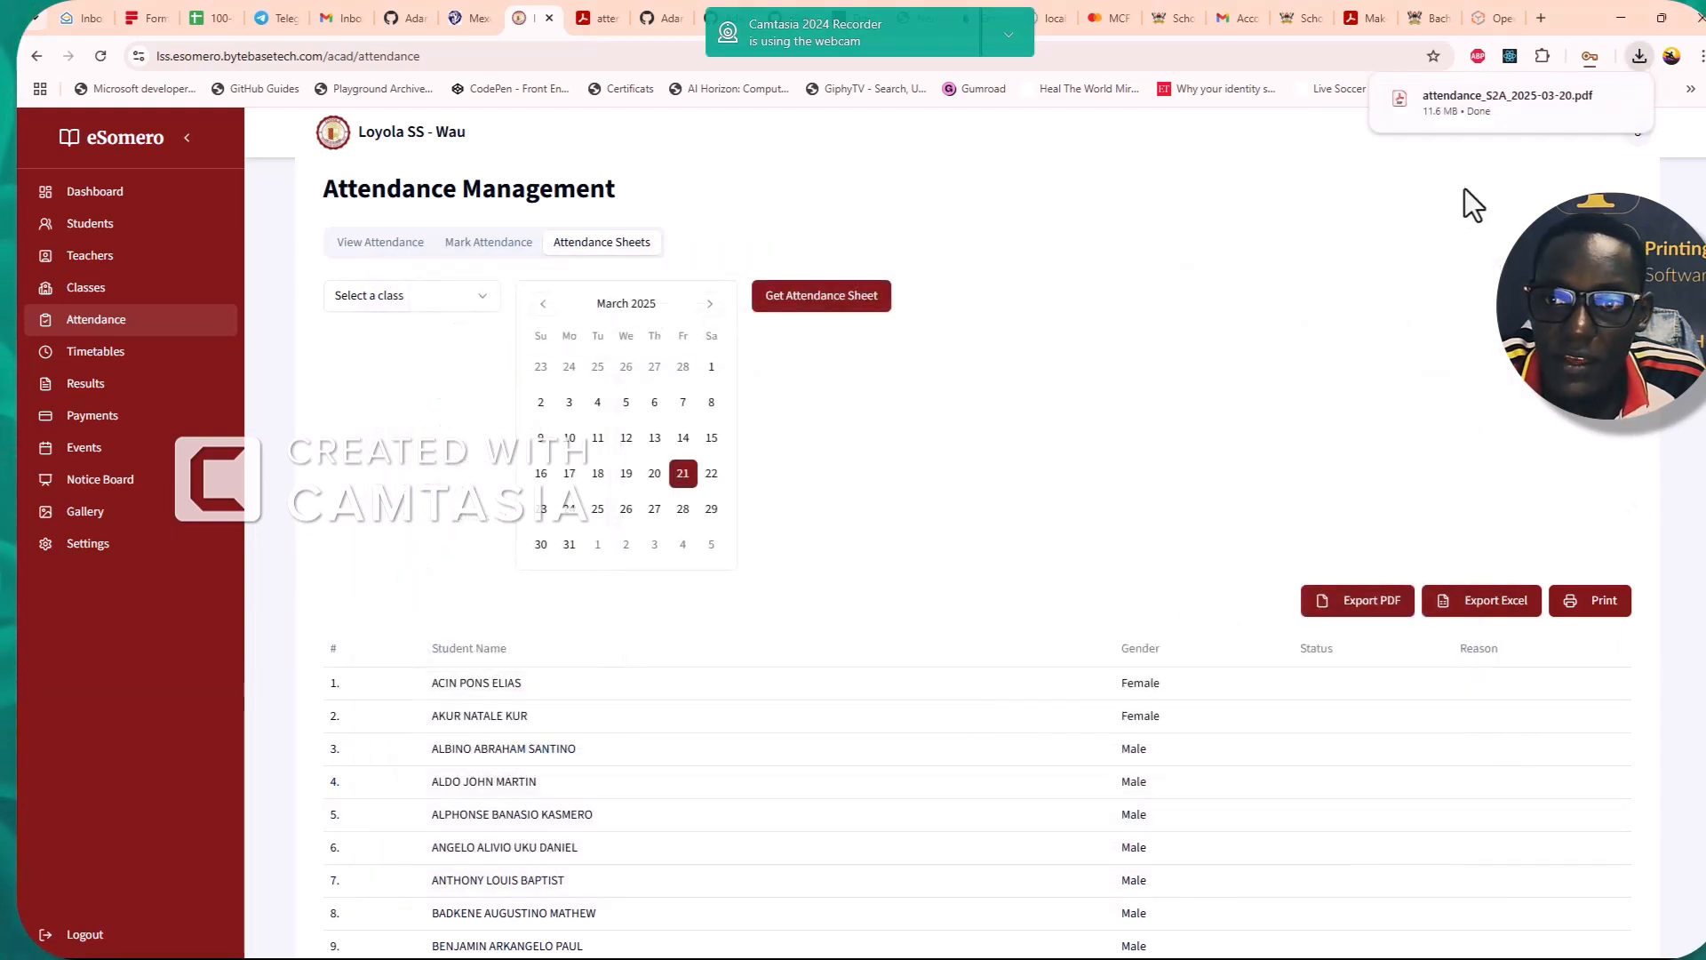
Open the downloaded S2A attendance PDF and examine its header, columns and student list across both pages
{"action": "left_click", "coordinate": [1544, 96]}
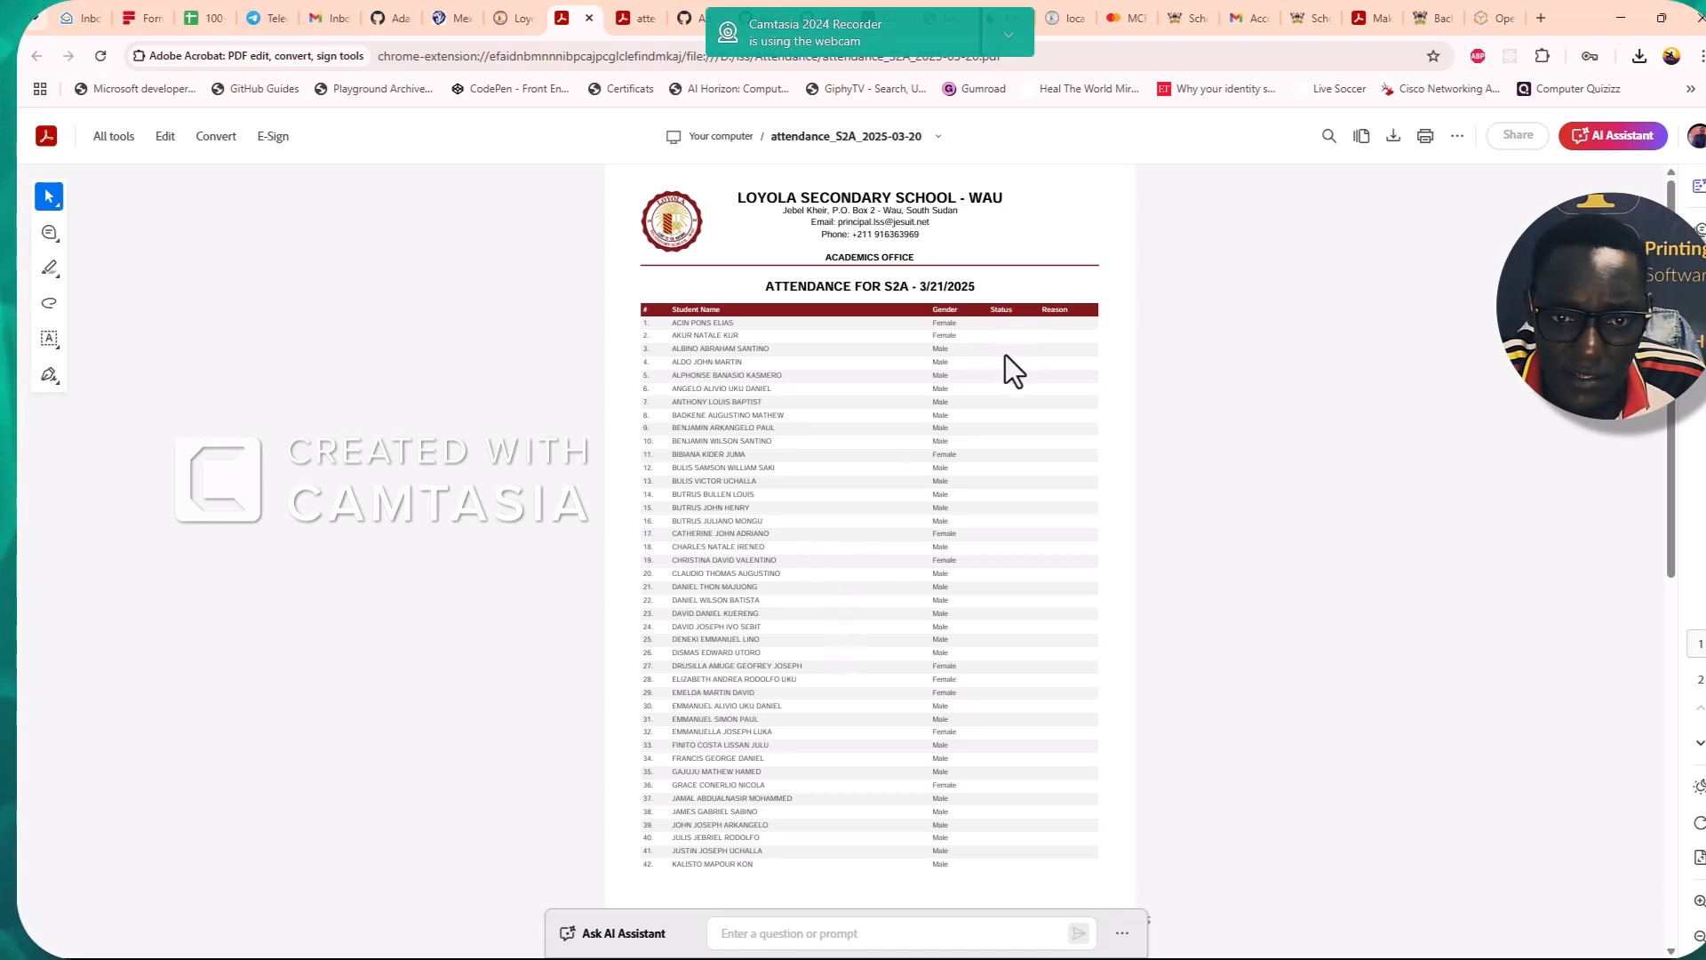
{"action": "scroll", "coordinate": [1010, 596], "scroll_direction": "down", "scroll_amount": 1}
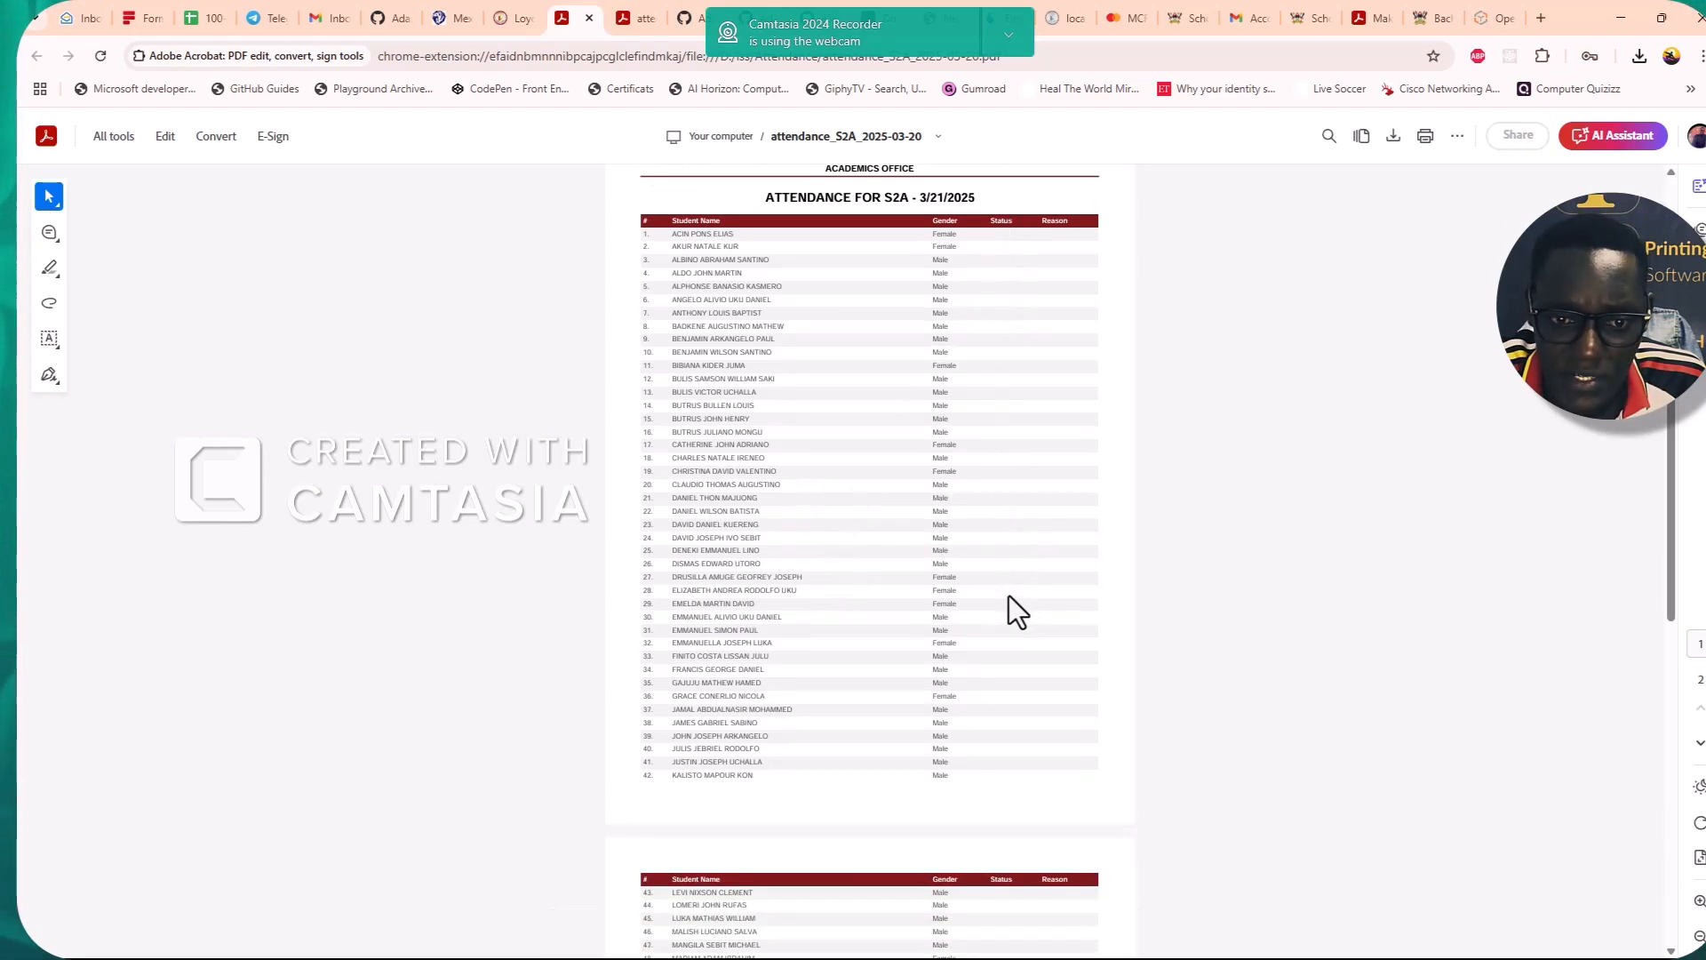
{"action": "scroll", "coordinate": [1010, 596], "scroll_direction": "up", "scroll_amount": 1}
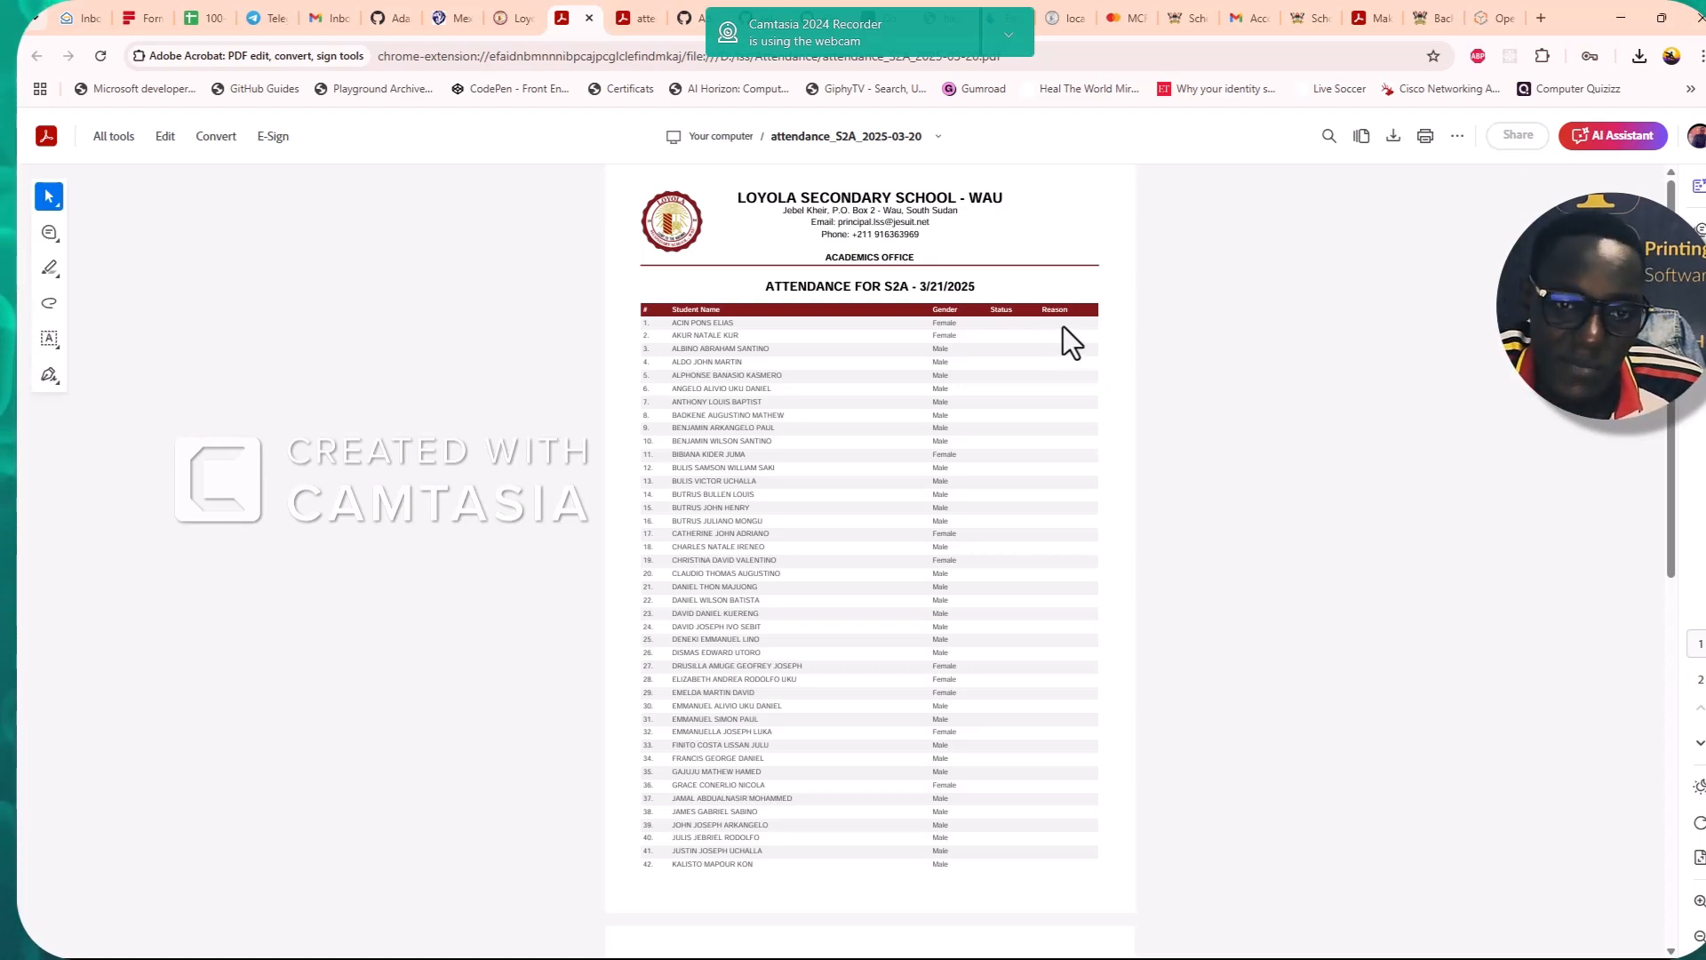
{"action": "scroll", "coordinate": [1084, 396], "scroll_direction": "down", "scroll_amount": 8}
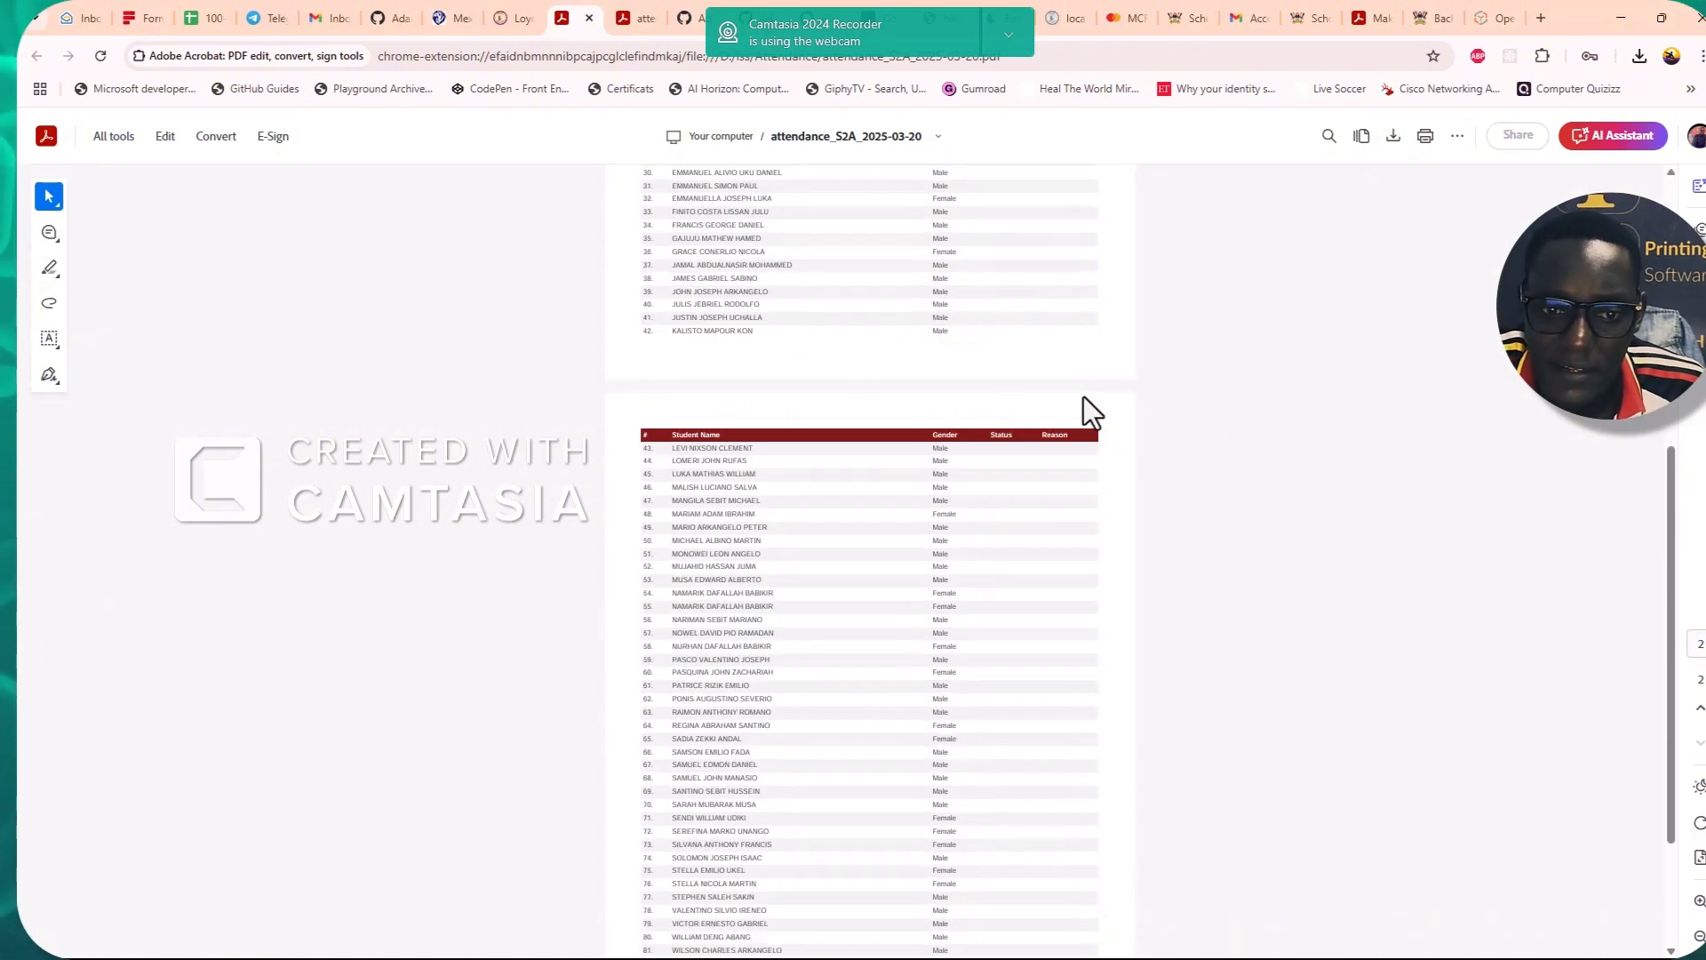
{"action": "scroll", "coordinate": [1085, 397], "scroll_direction": "up", "scroll_amount": 8}
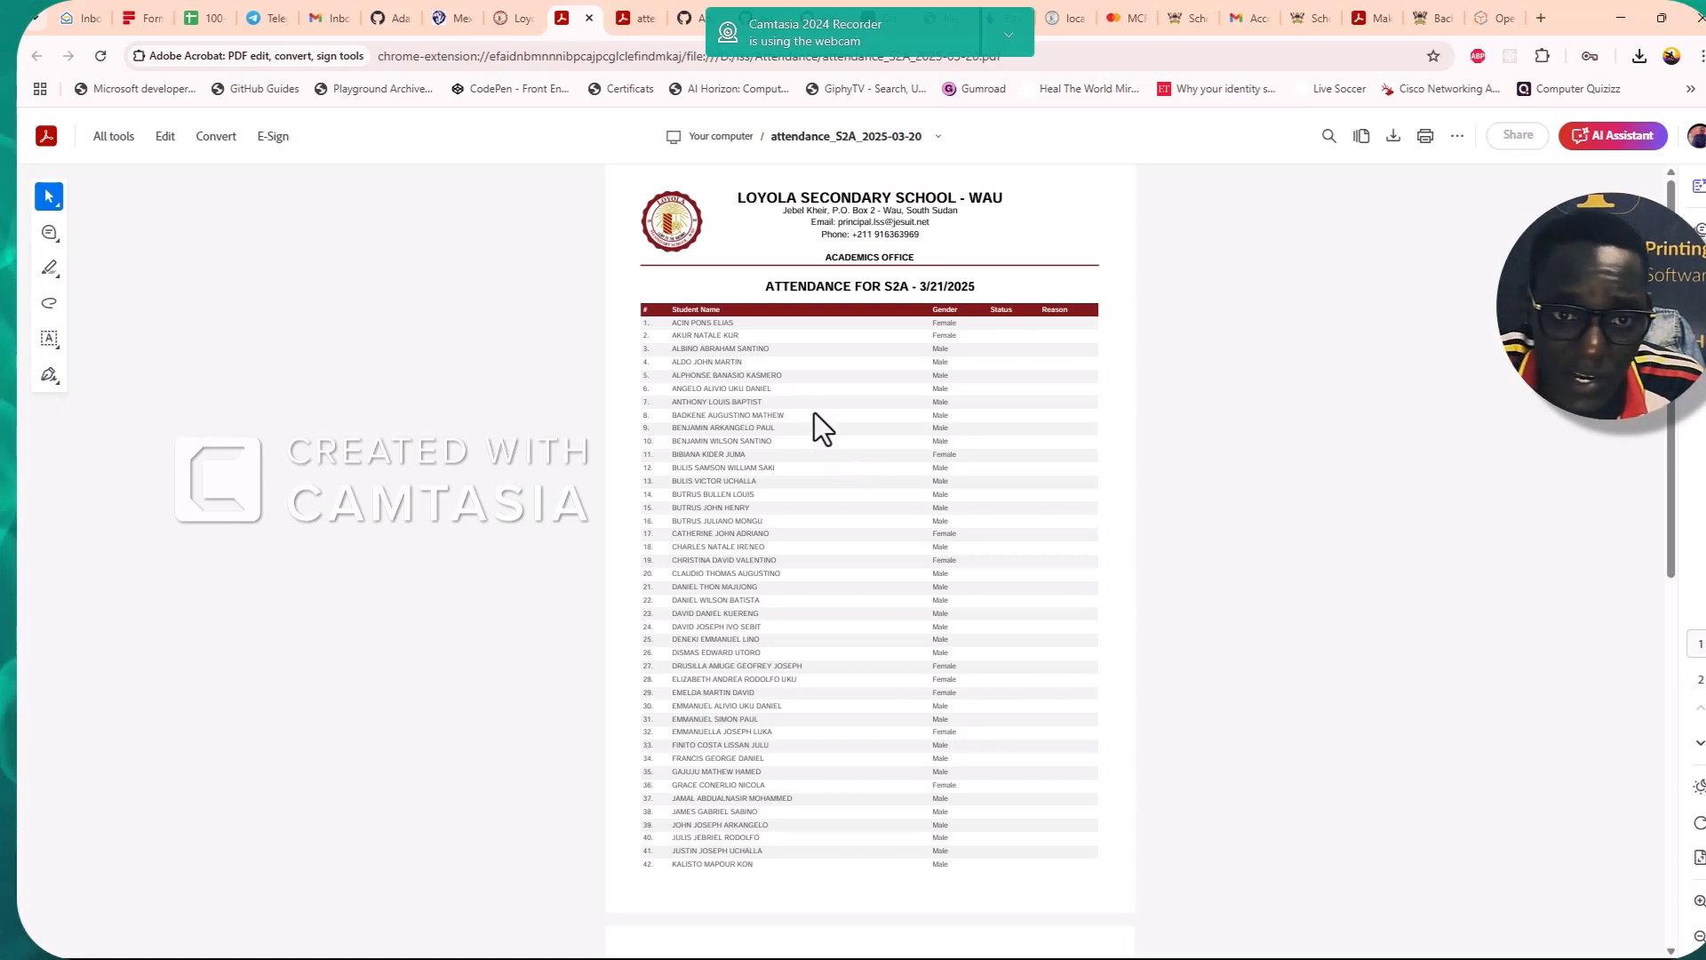
{"action": "scroll", "coordinate": [773, 301], "scroll_direction": "down", "scroll_amount": 7}
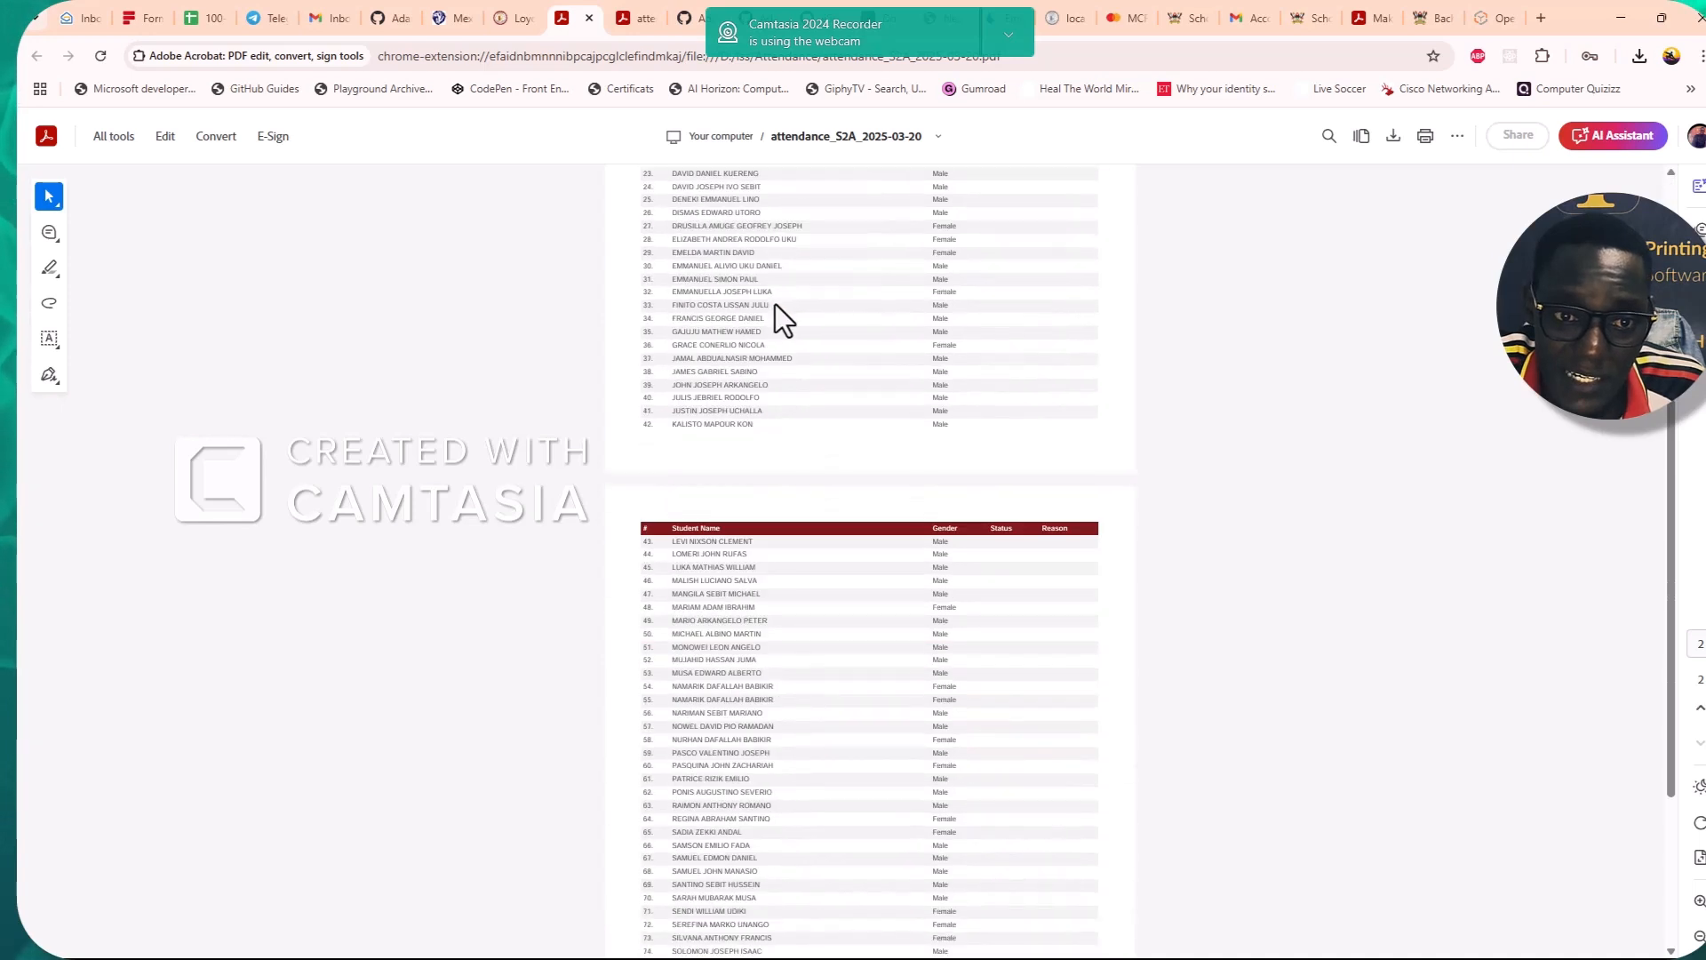
{"action": "scroll", "coordinate": [775, 306], "scroll_direction": "up", "scroll_amount": 2}
{"action": "scroll", "coordinate": [775, 306], "scroll_direction": "up", "scroll_amount": 5}
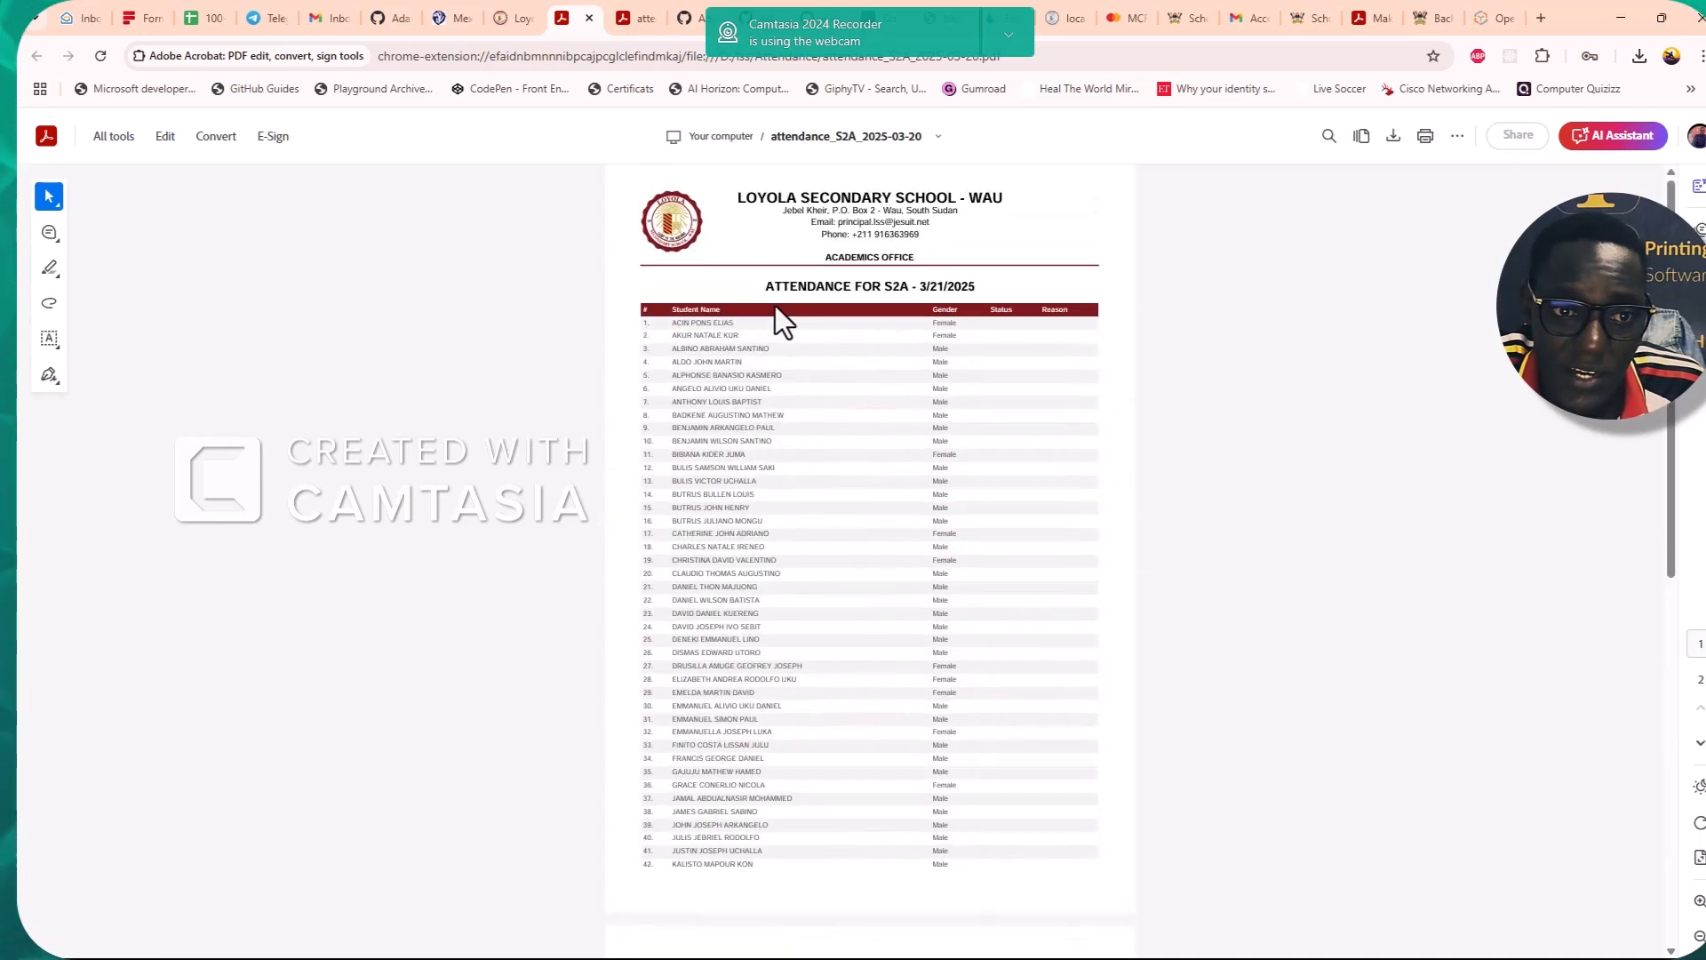
Return to the Attendance Management page and export the sheet to Excel as attendance_S2A_2025-03-20.xlsx in the Attendance folder
{"action": "left_click", "coordinate": [507, 16]}
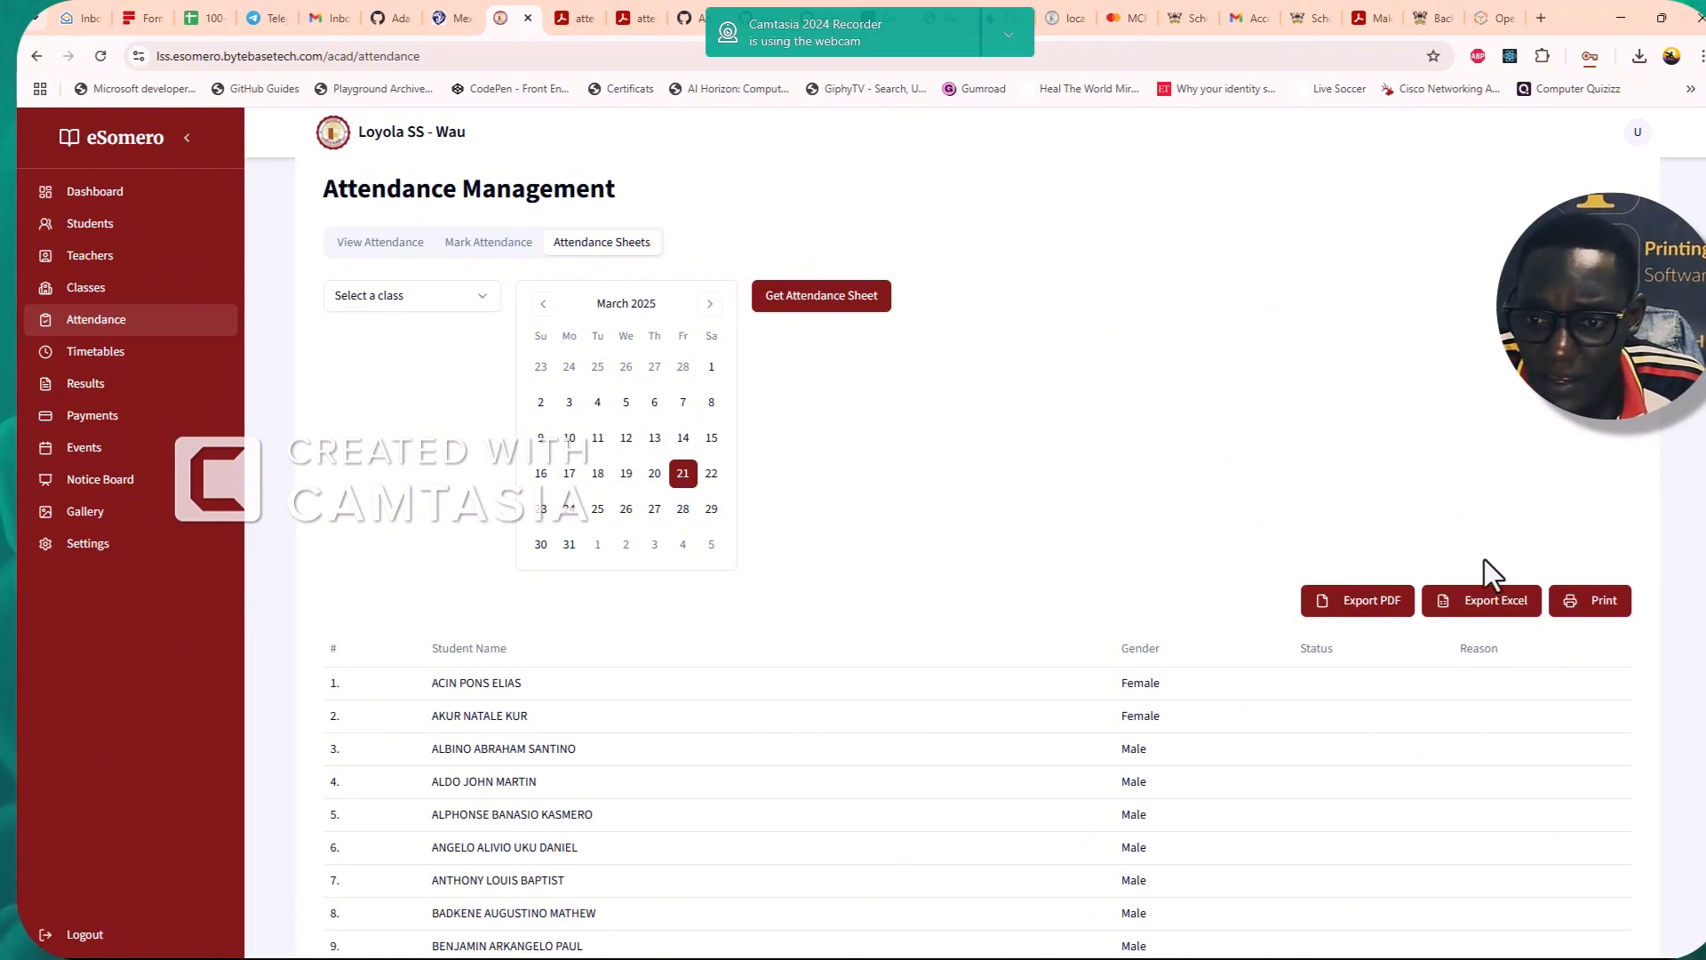
{"action": "left_click", "coordinate": [1487, 612]}
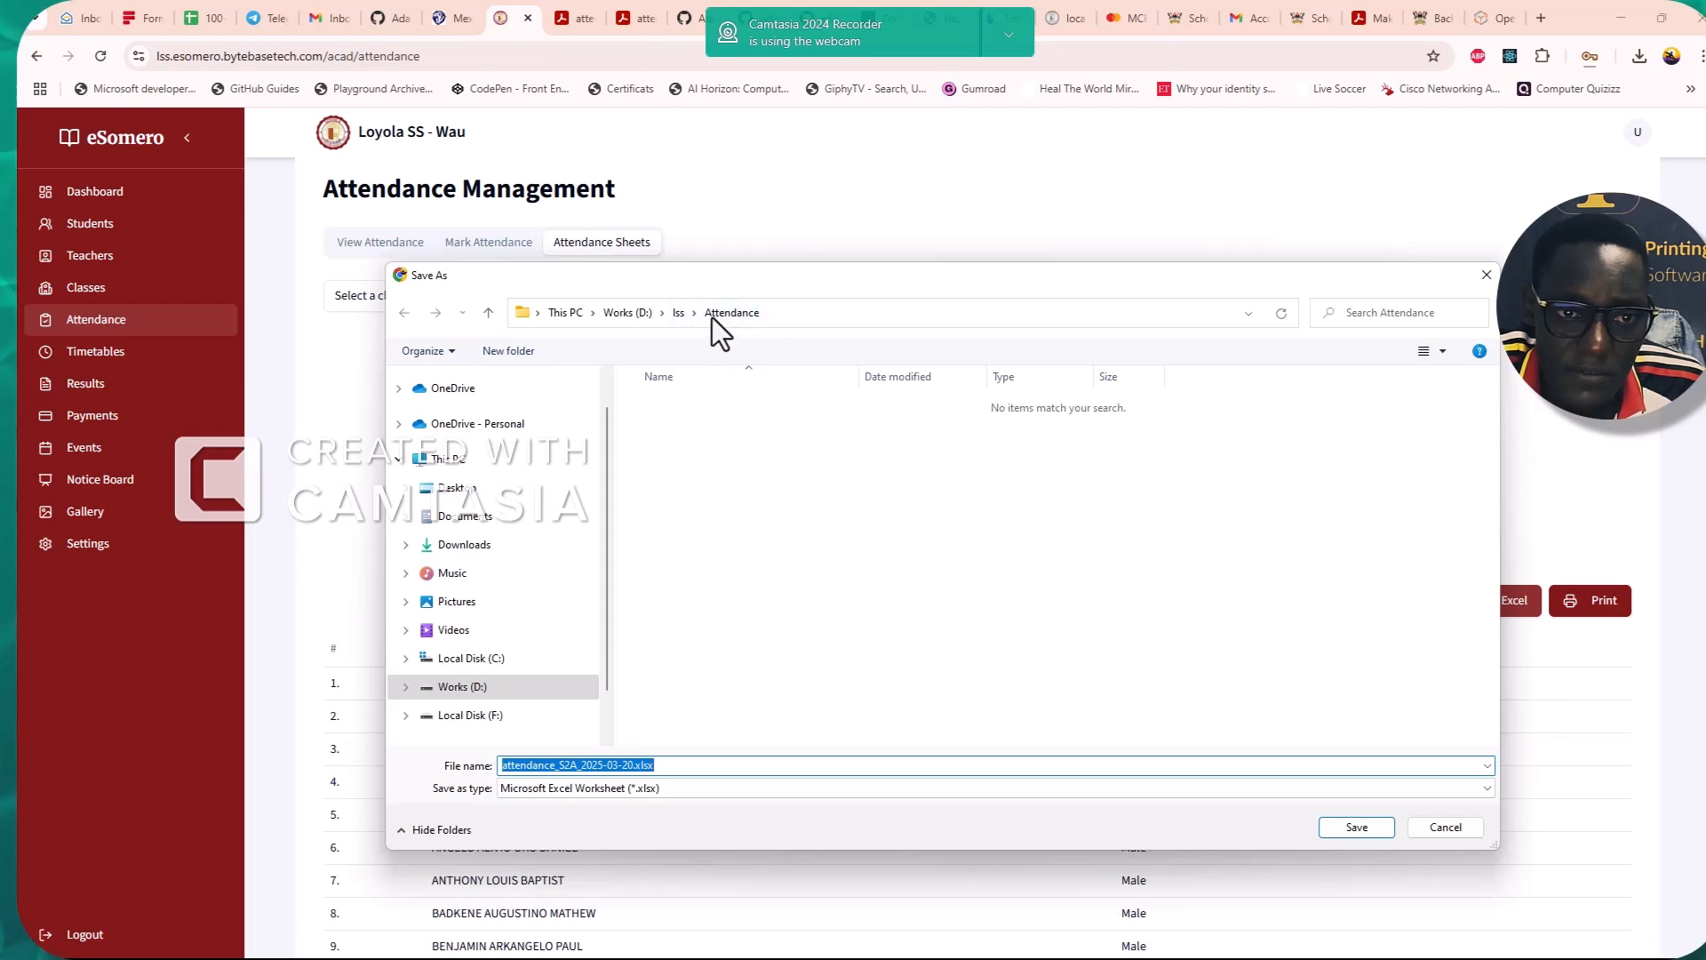
{"action": "left_click", "coordinate": [1357, 827]}
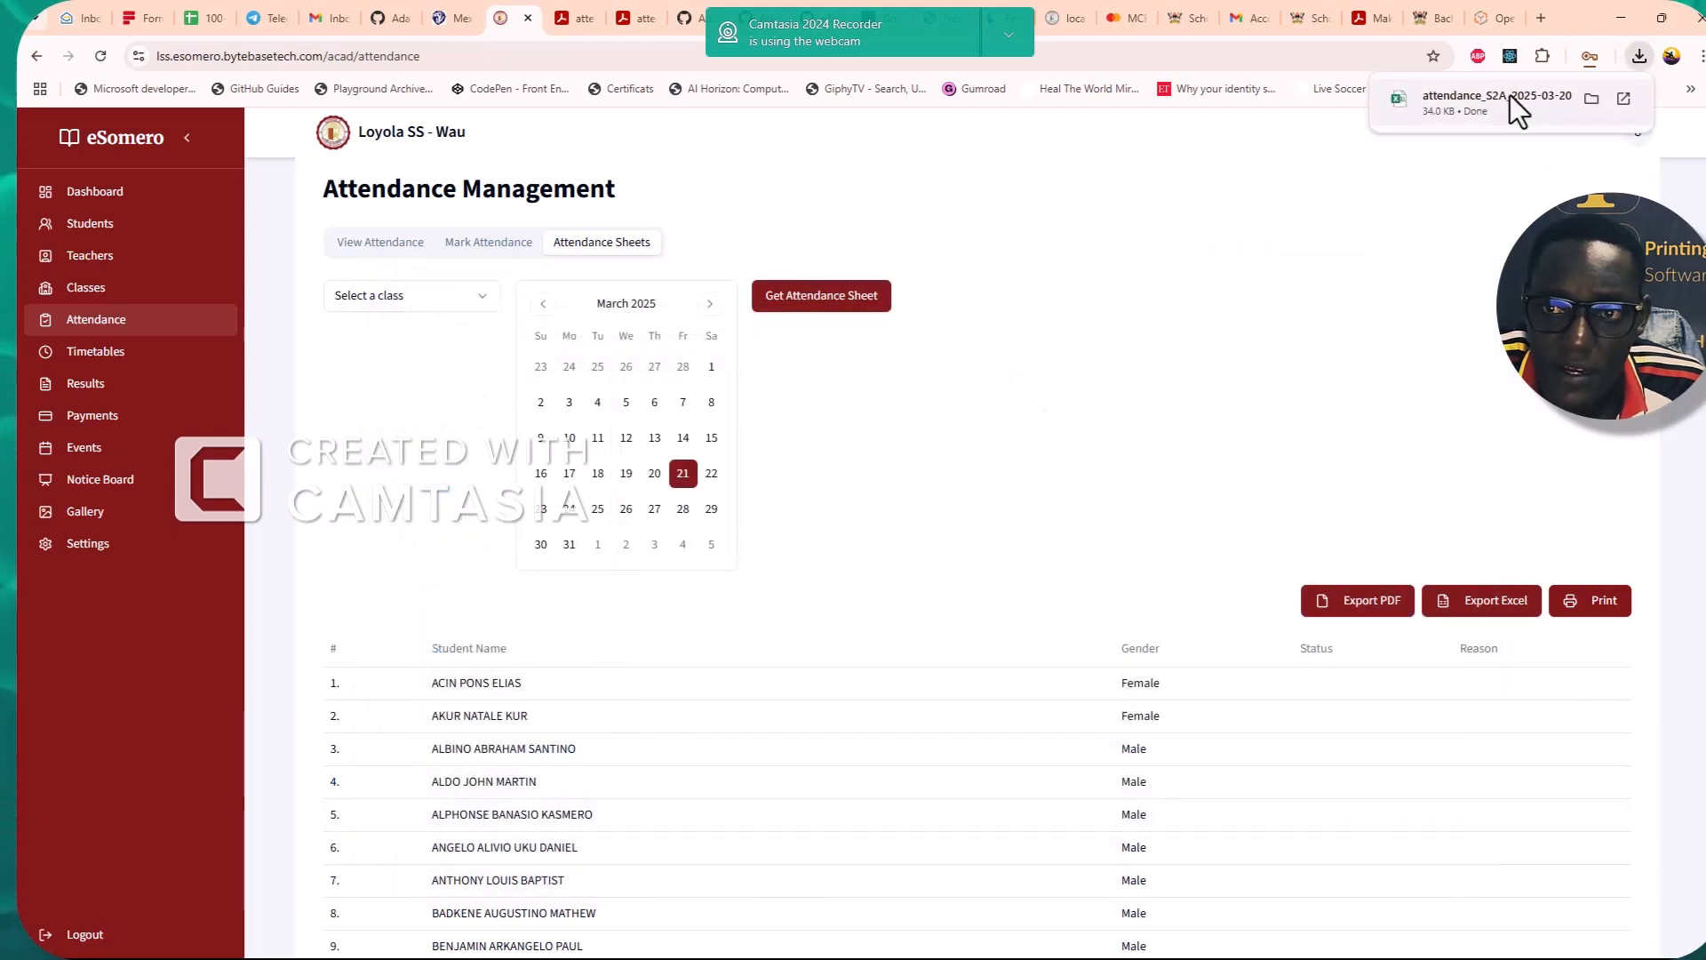
Open the downloaded attendance workbook in Excel, enable editing and maximize its window
{"action": "left_click", "coordinate": [1515, 98]}
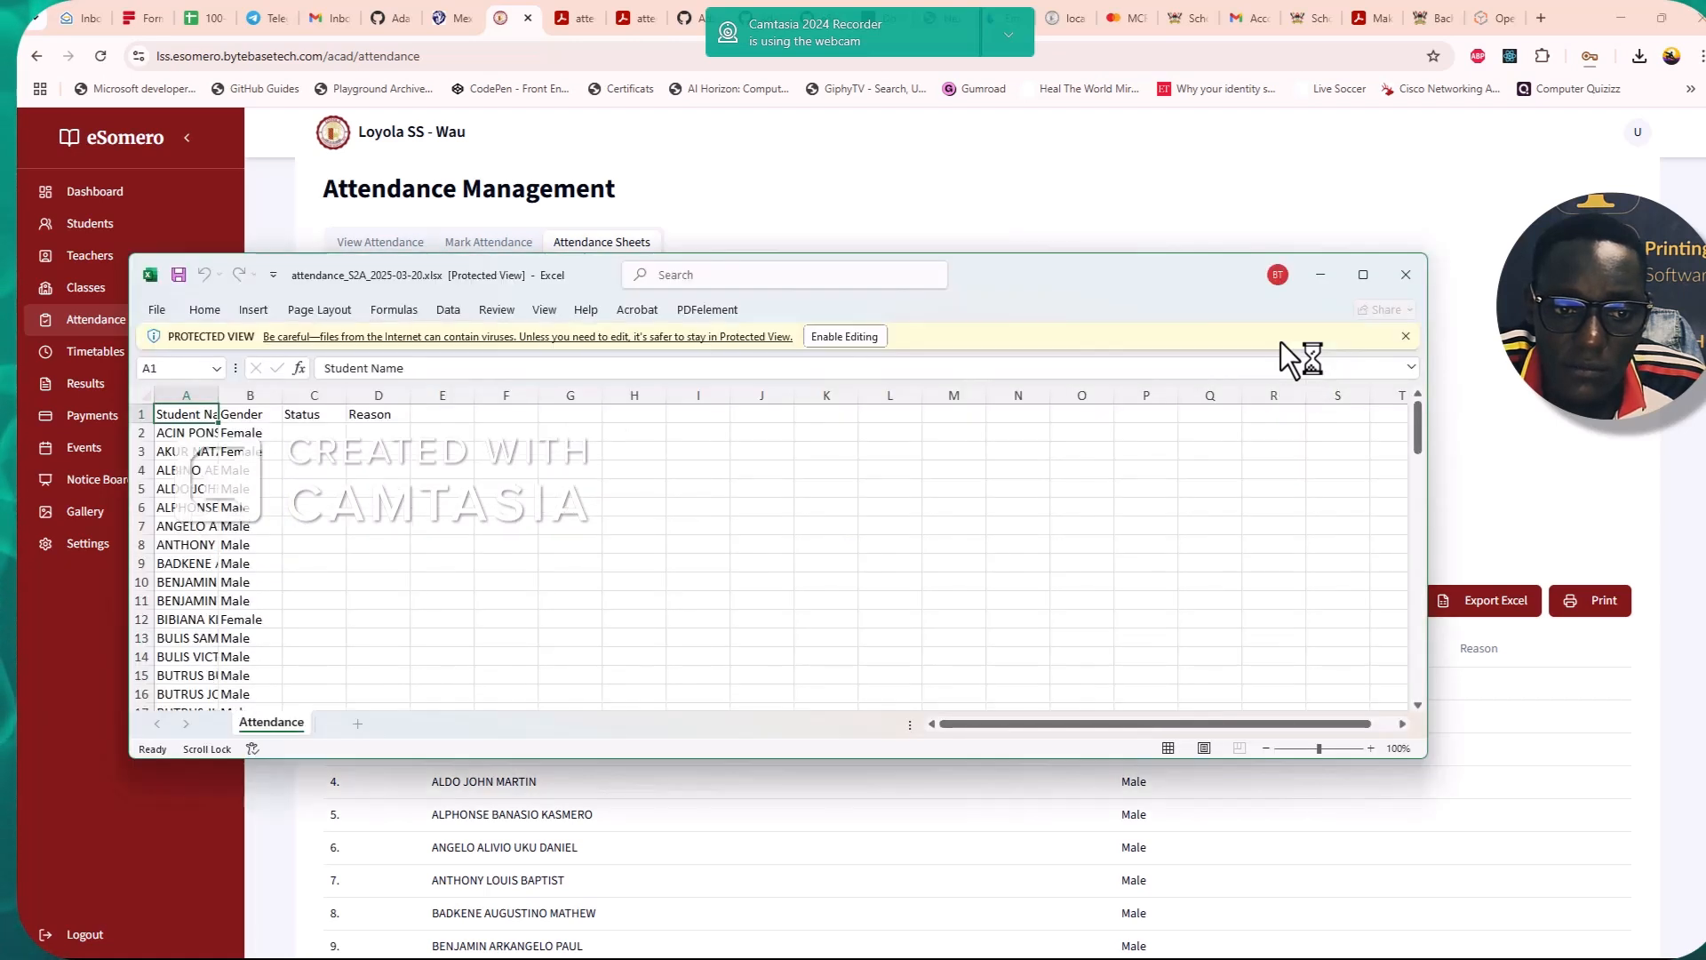
{"action": "left_click", "coordinate": [853, 338]}
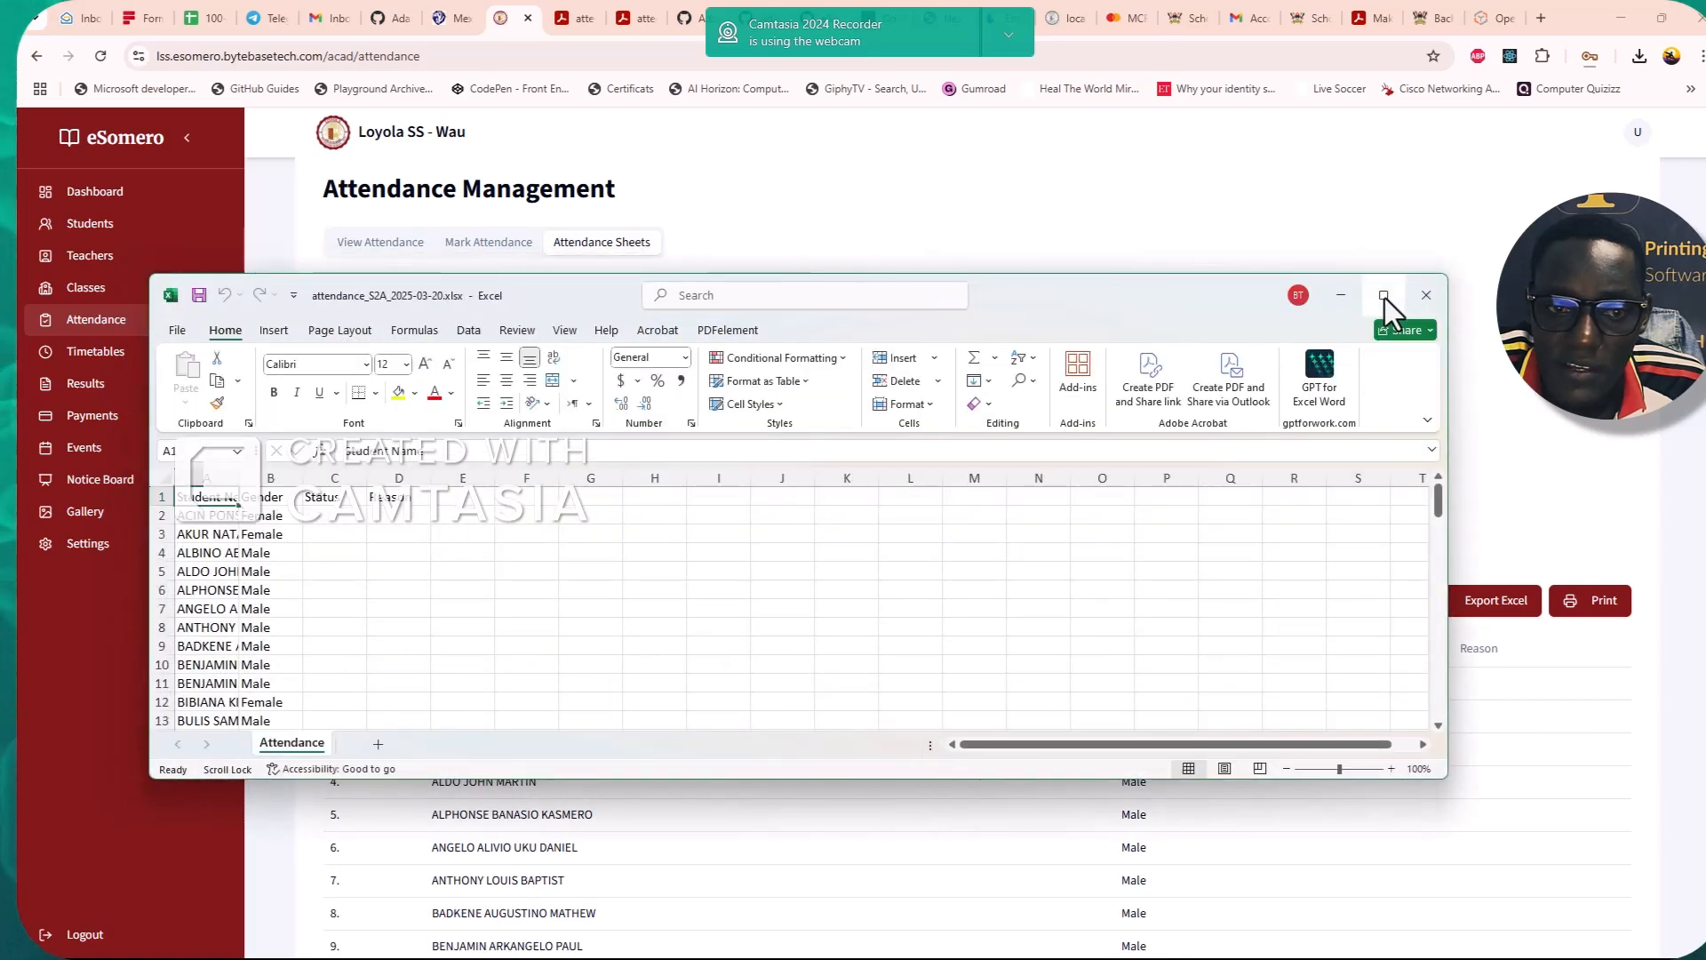
{"action": "left_click", "coordinate": [1400, 290]}
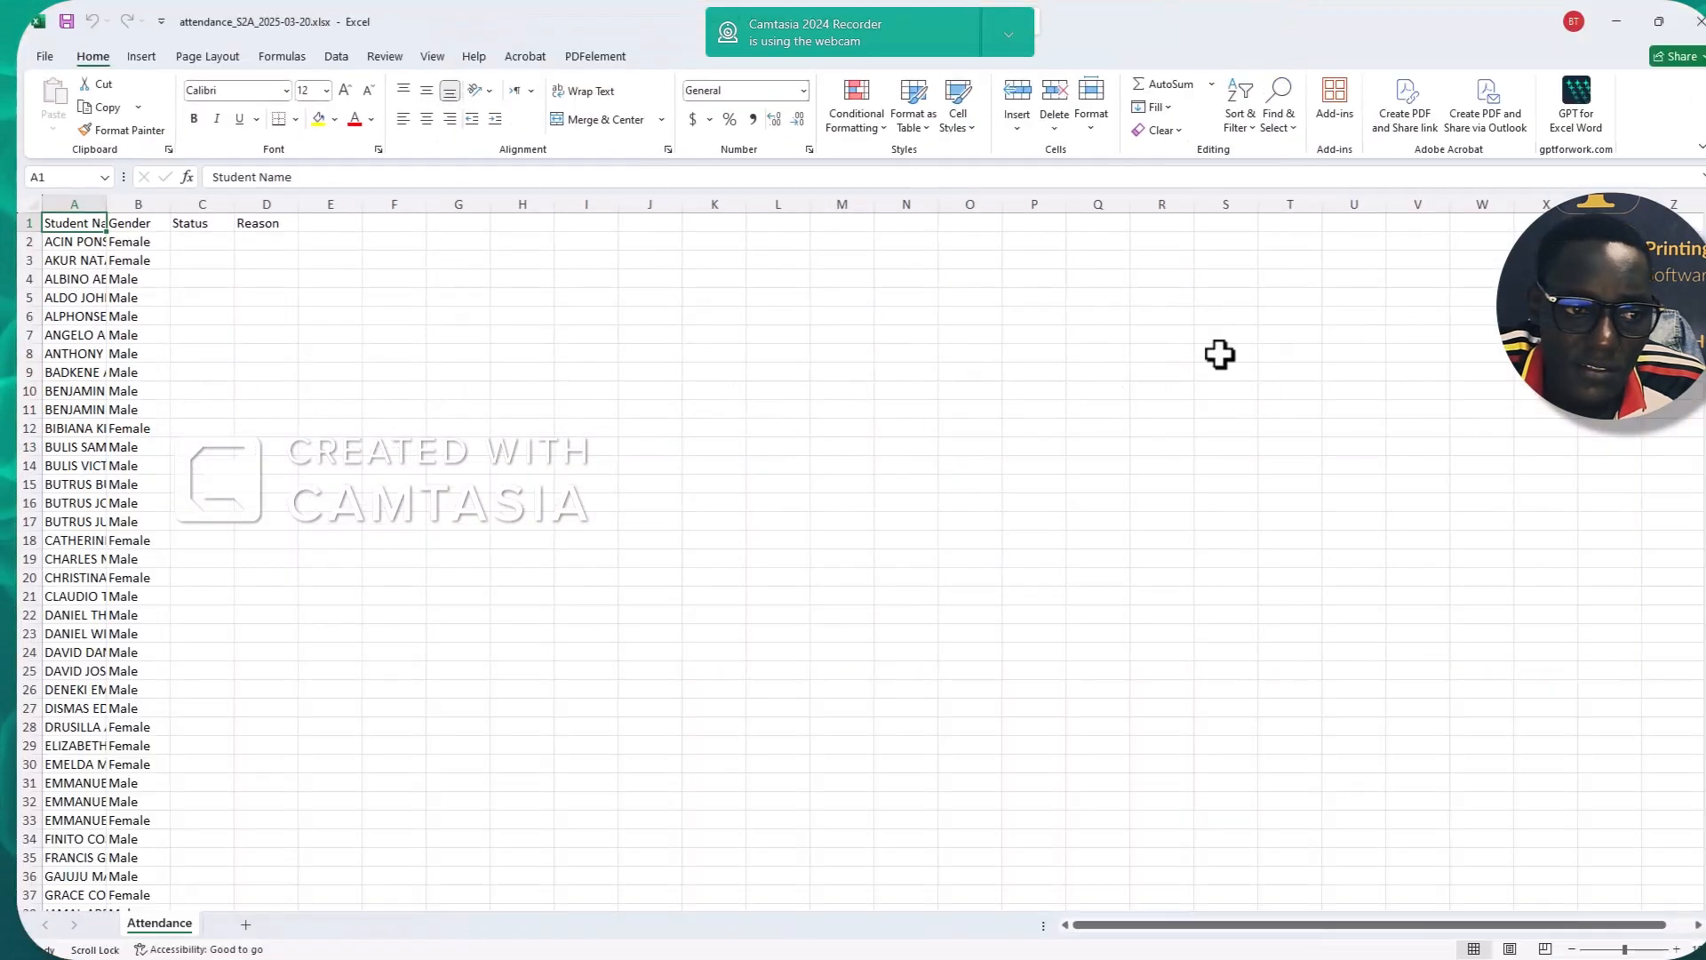
Autofit the Student Name and Gender columns to their contents and look through the student rows
{"action": "double_click", "coordinate": [107, 205]}
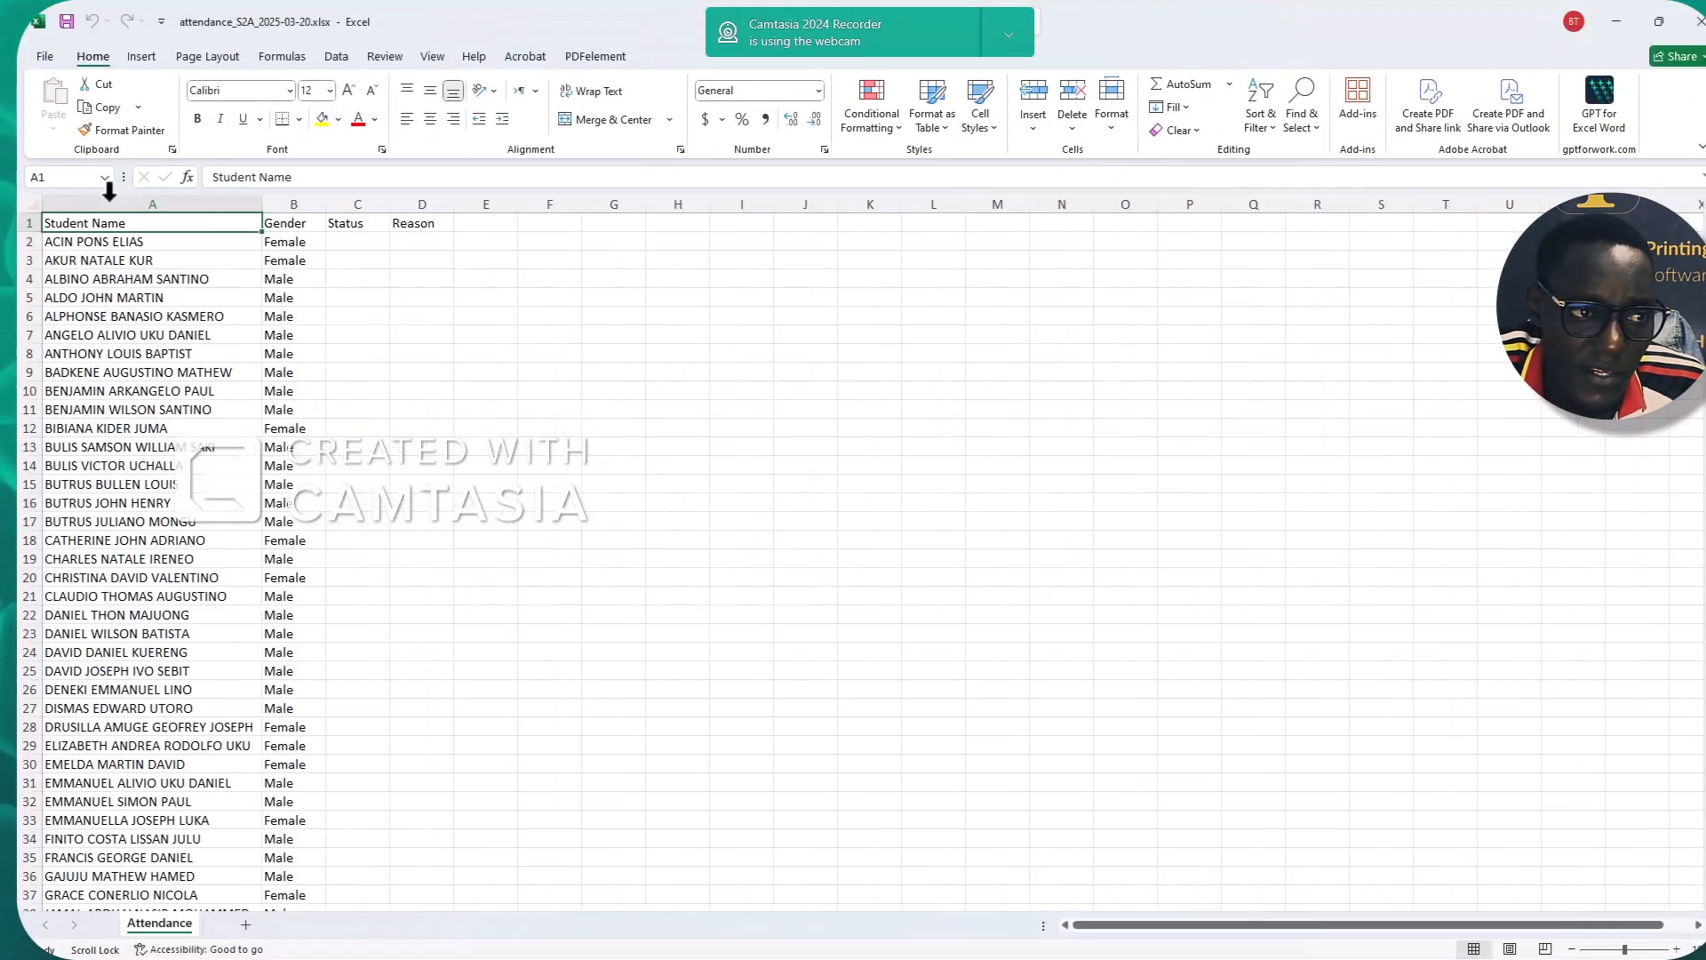
{"action": "double_click", "coordinate": [325, 203]}
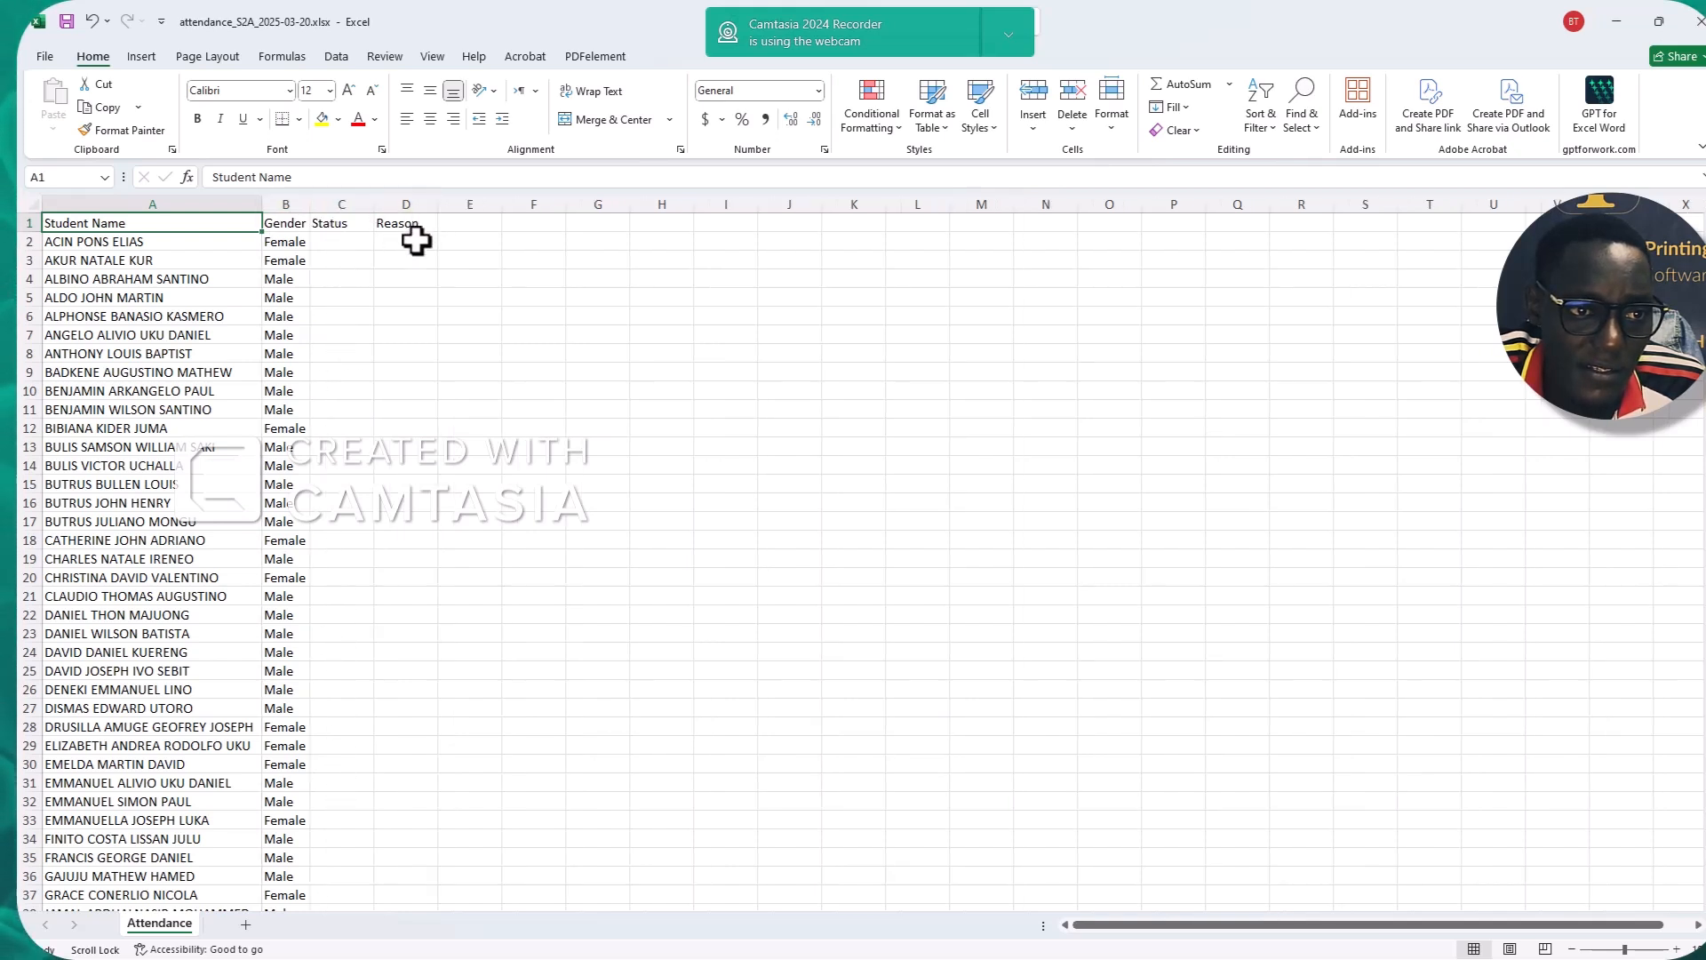
{"action": "scroll", "coordinate": [418, 569], "scroll_direction": "down", "scroll_amount": 10}
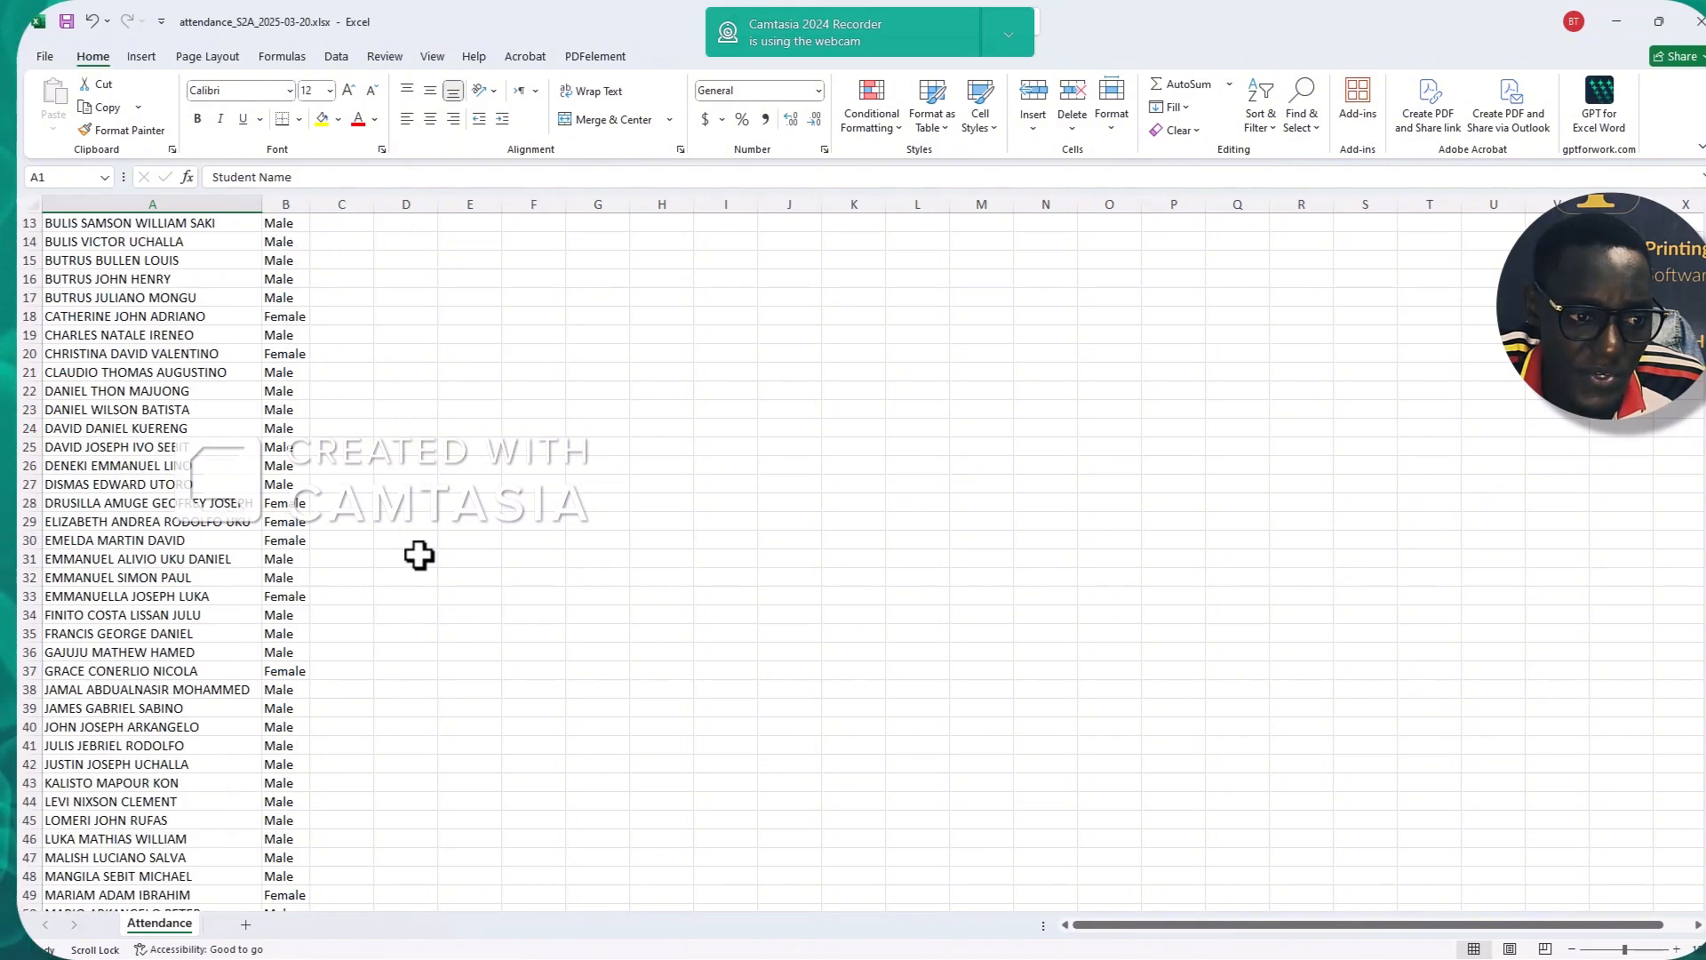
{"action": "scroll", "coordinate": [418, 558], "scroll_direction": "down", "scroll_amount": 11}
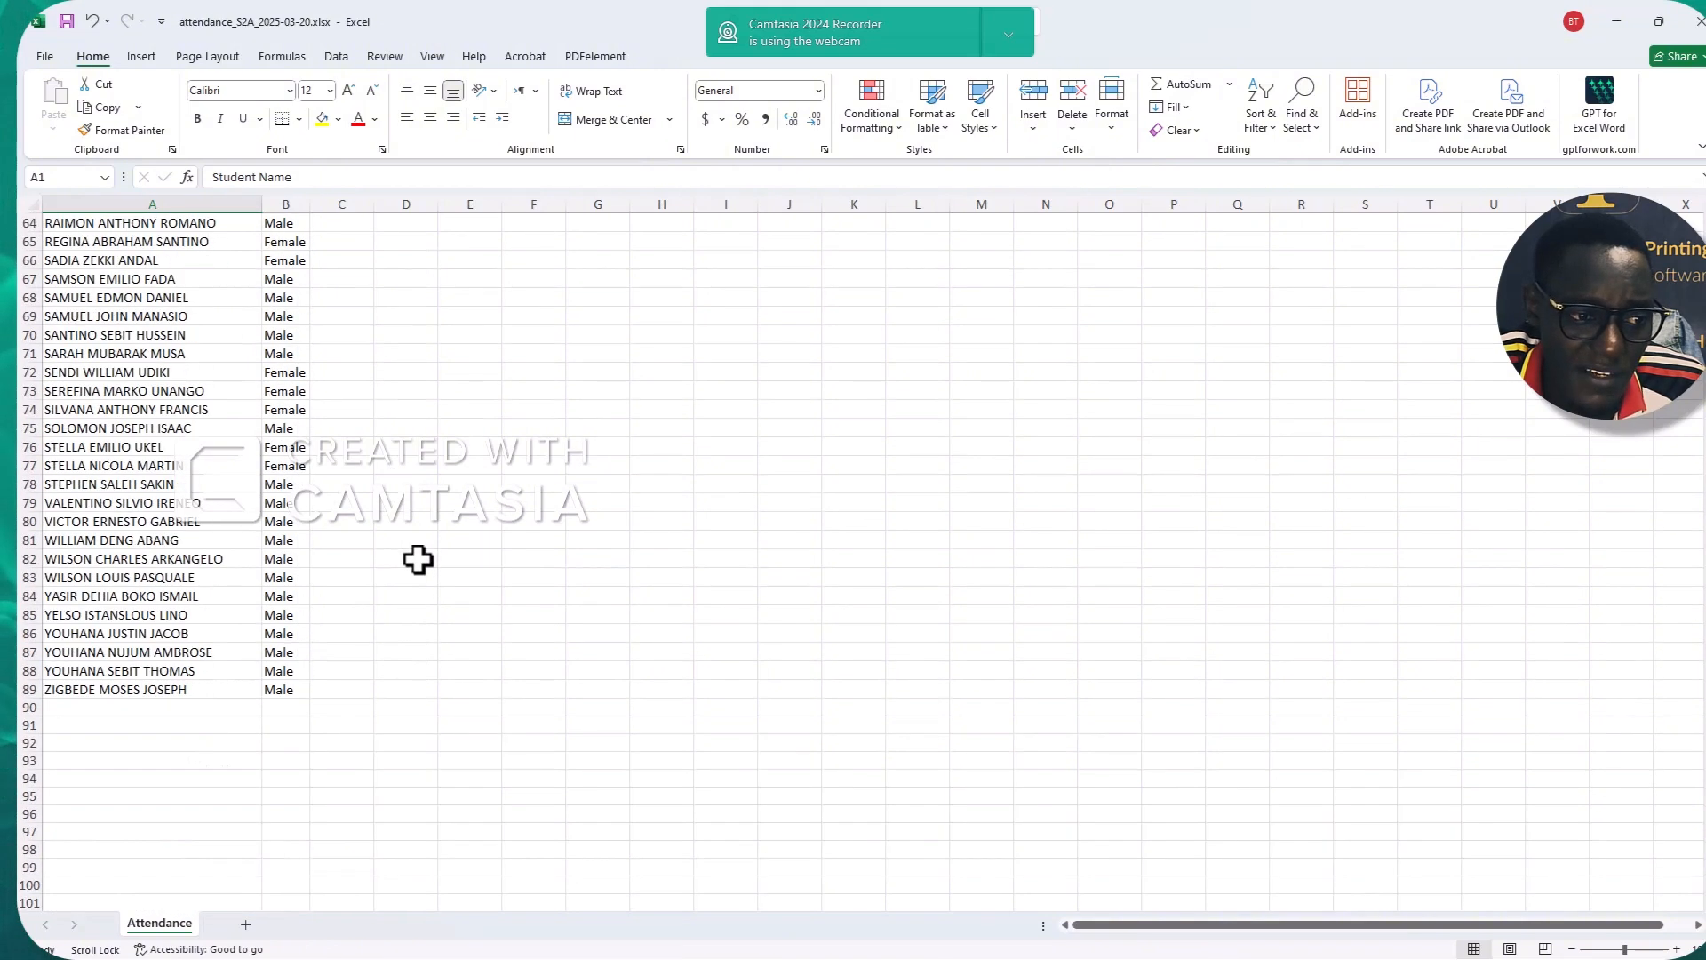
{"action": "scroll", "coordinate": [418, 559], "scroll_direction": "up", "scroll_amount": 19}
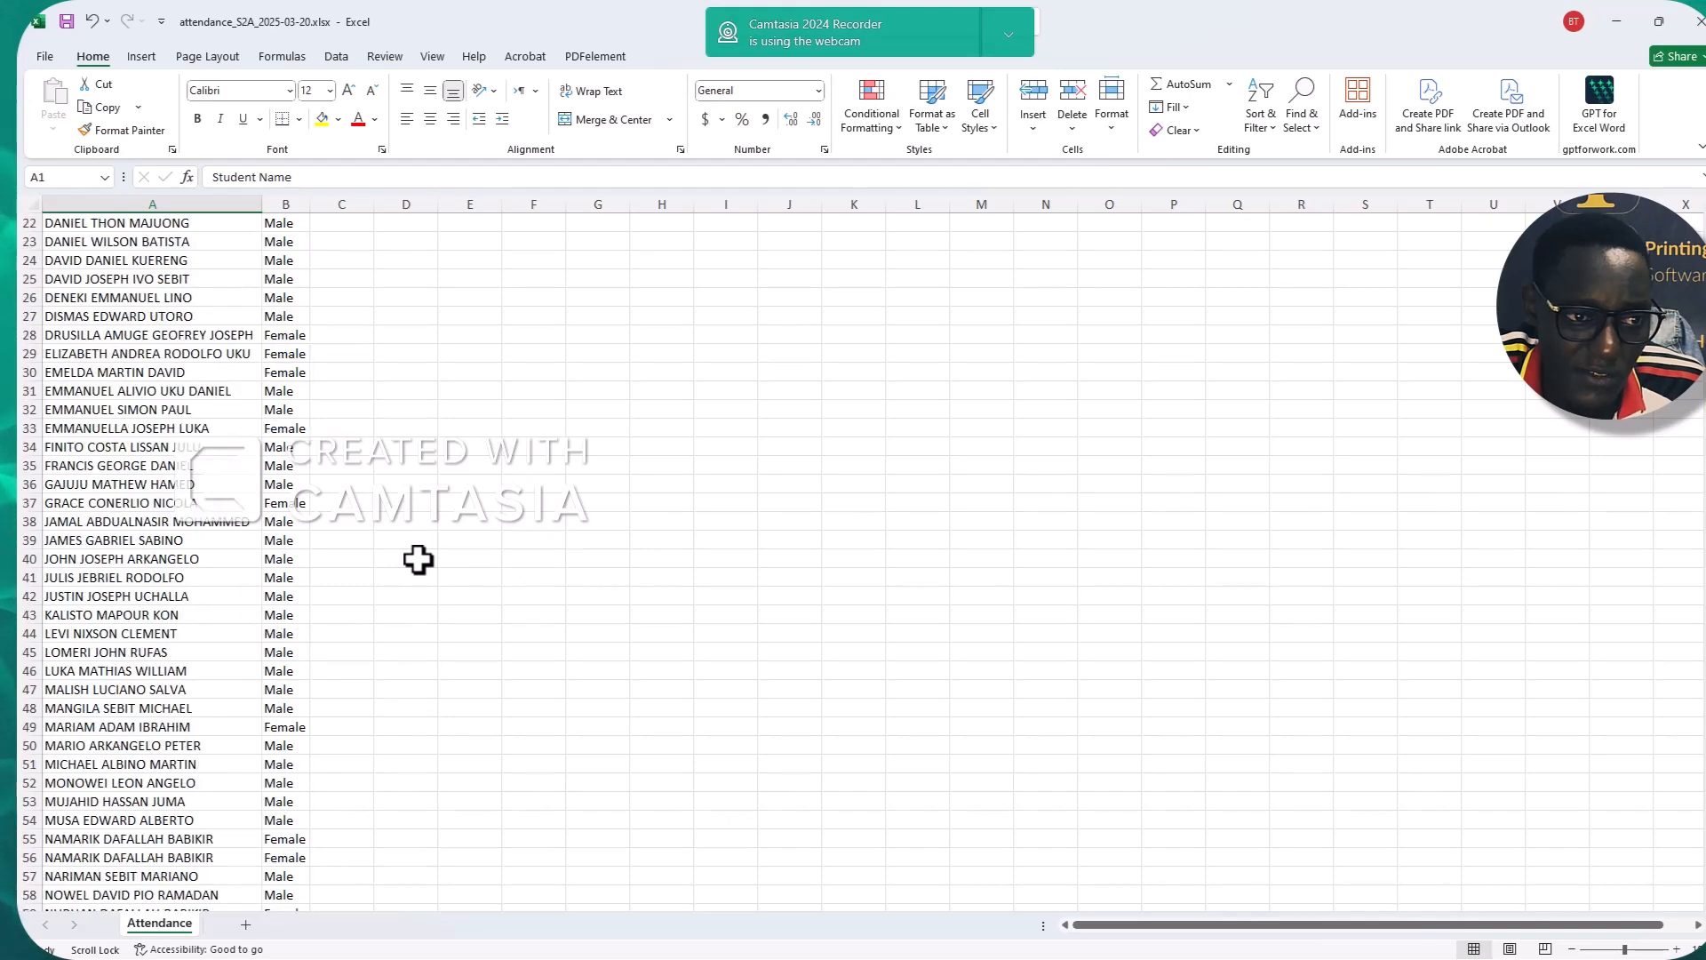
Return to the start of the attendance workbook, then close it and save the changes in the Attendance folder
{"action": "scroll", "coordinate": [419, 560], "scroll_direction": "up", "scroll_amount": 2}
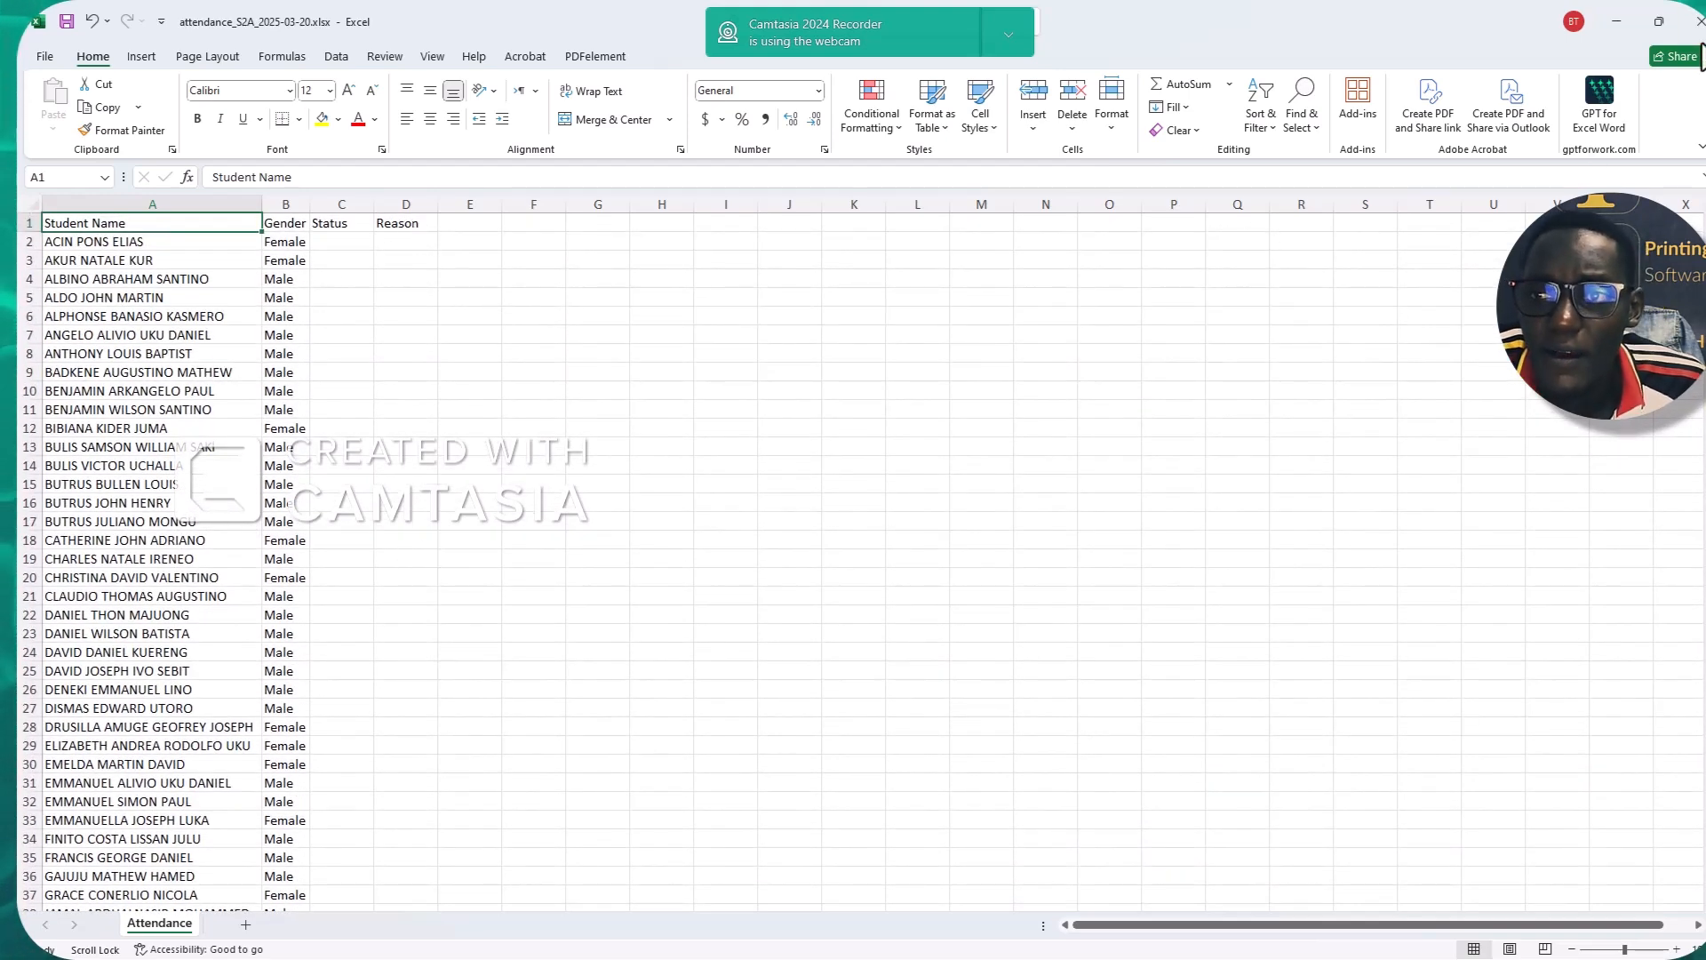
{"action": "left_click", "coordinate": [1700, 22]}
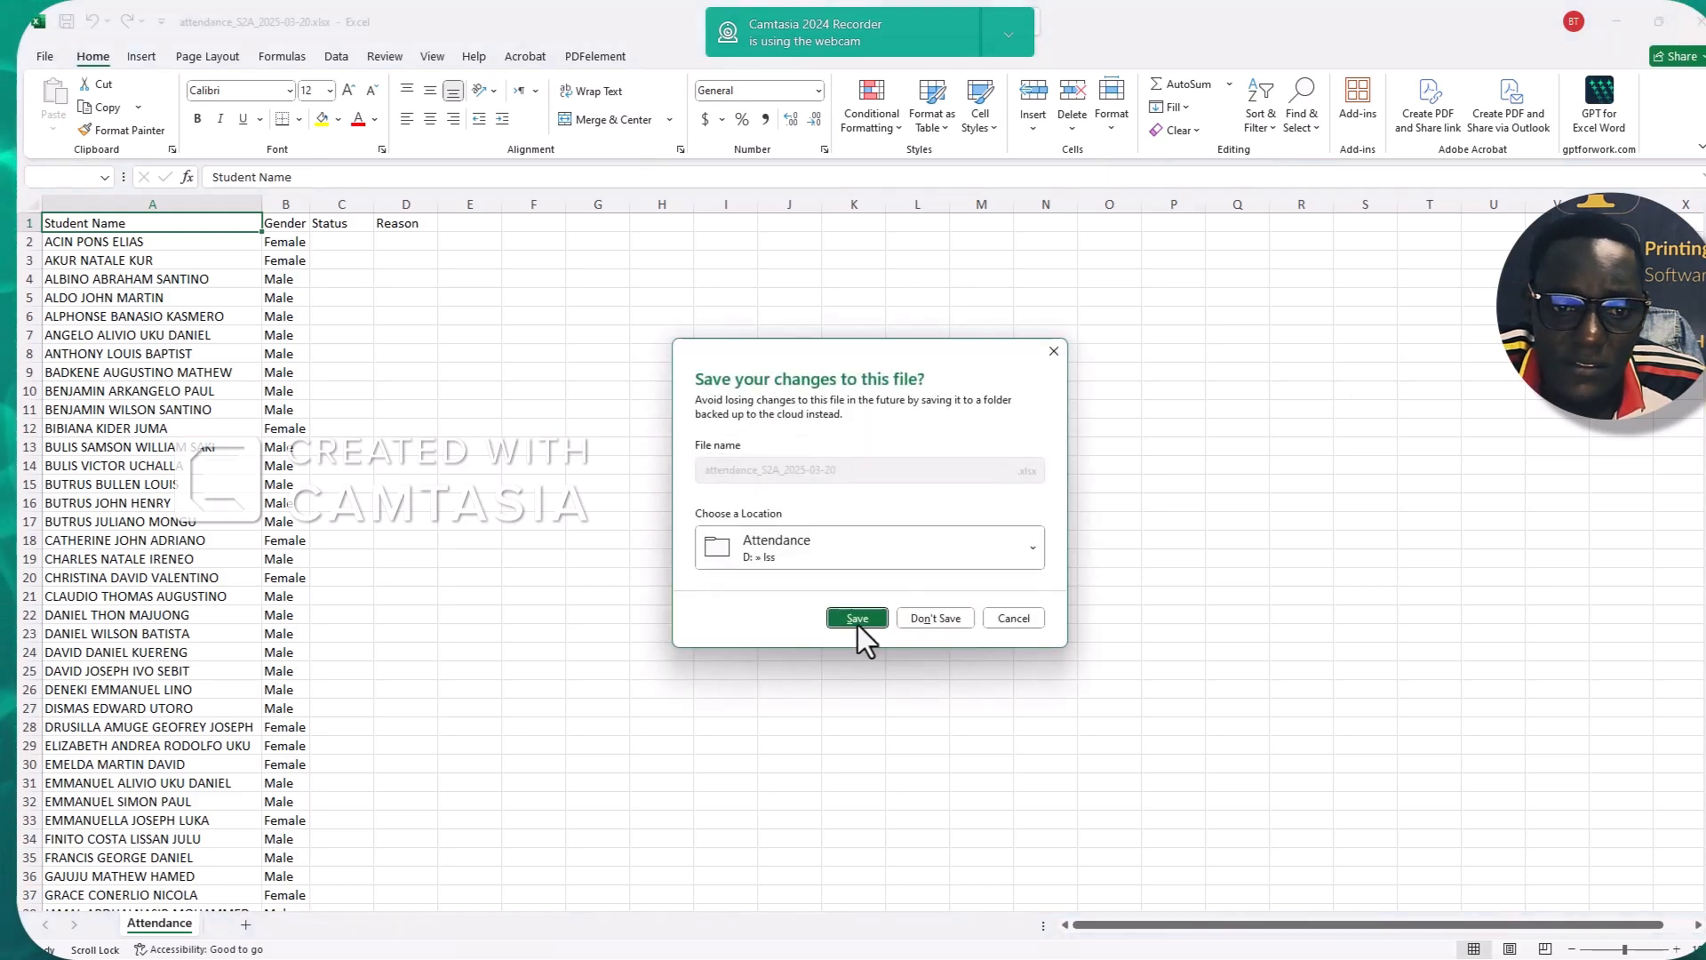
{"action": "left_click", "coordinate": [855, 617]}
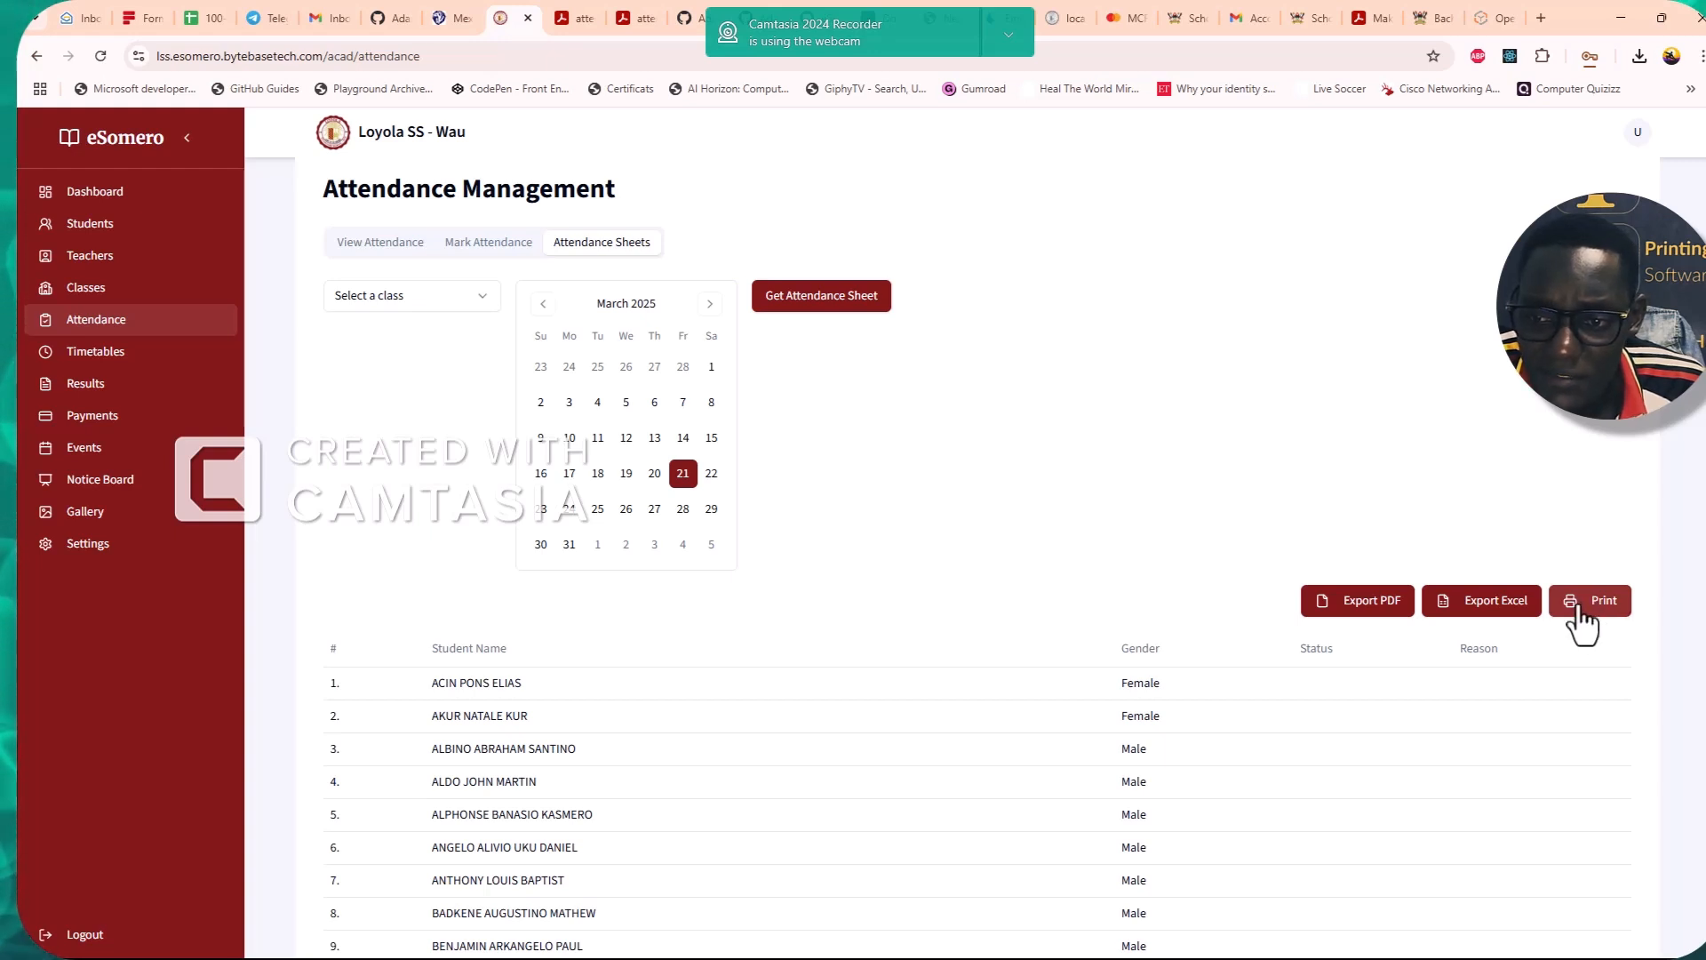
Open the attendance sheet's print view, enlarge its window, and reopen the print preview to look through the pages
{"action": "left_click", "coordinate": [1584, 602]}
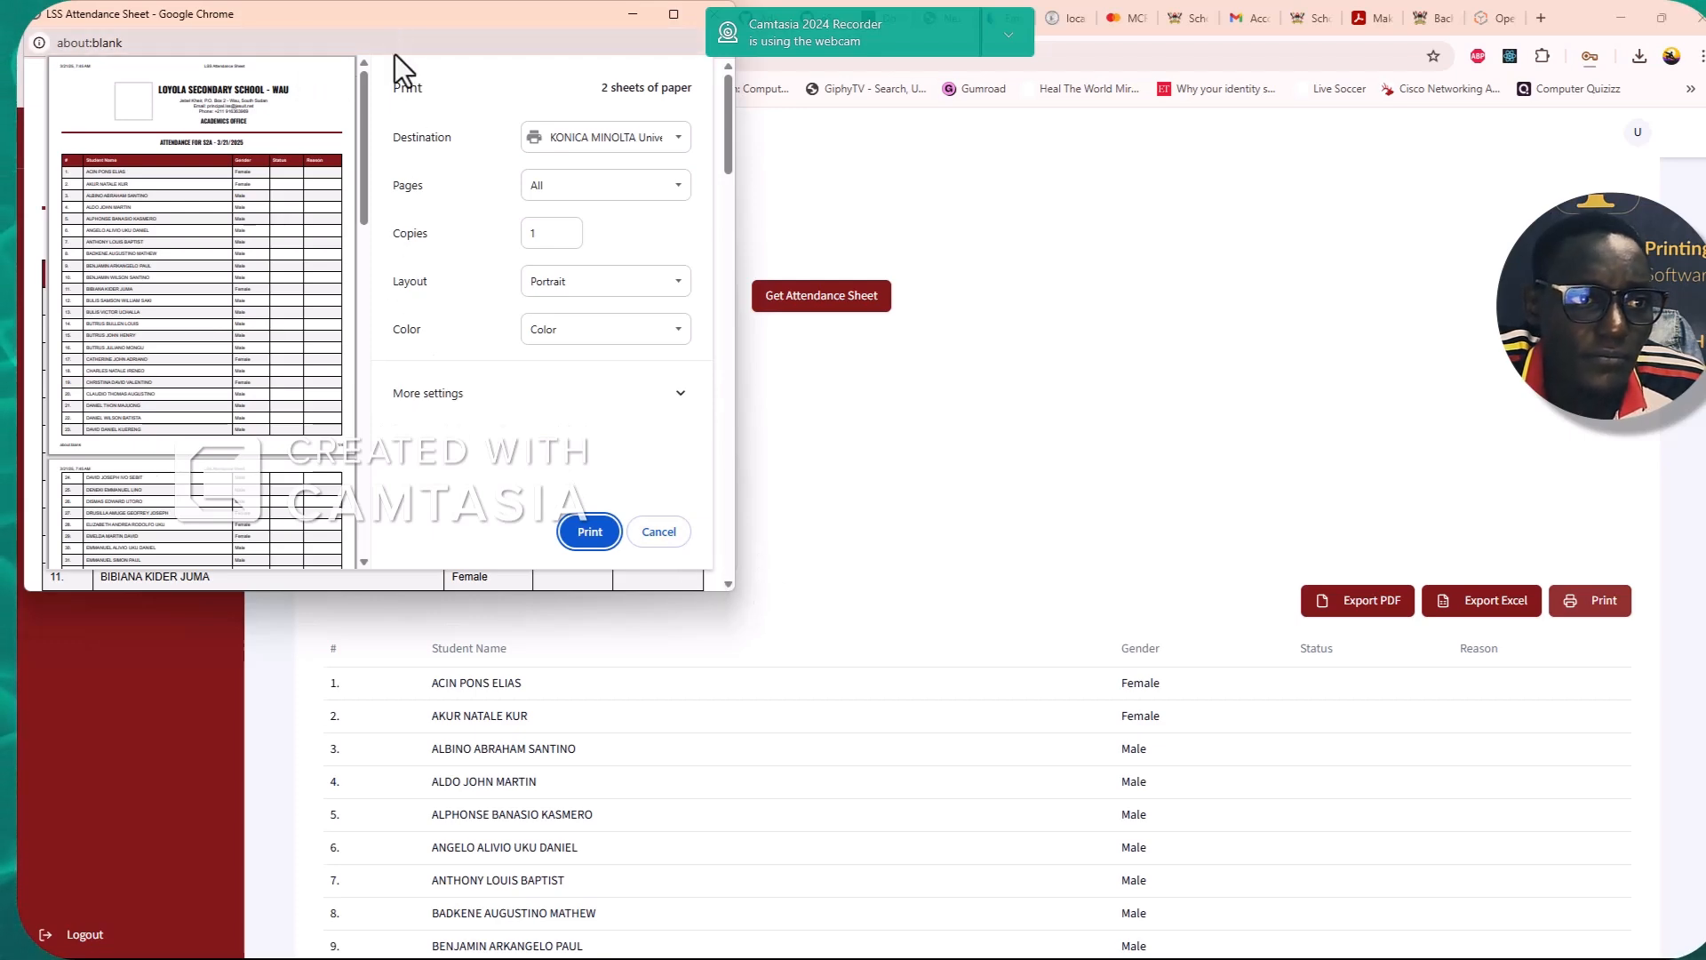
{"action": "left_click_drag", "start_coordinate": [729, 591], "coordinate": [1431, 800]}
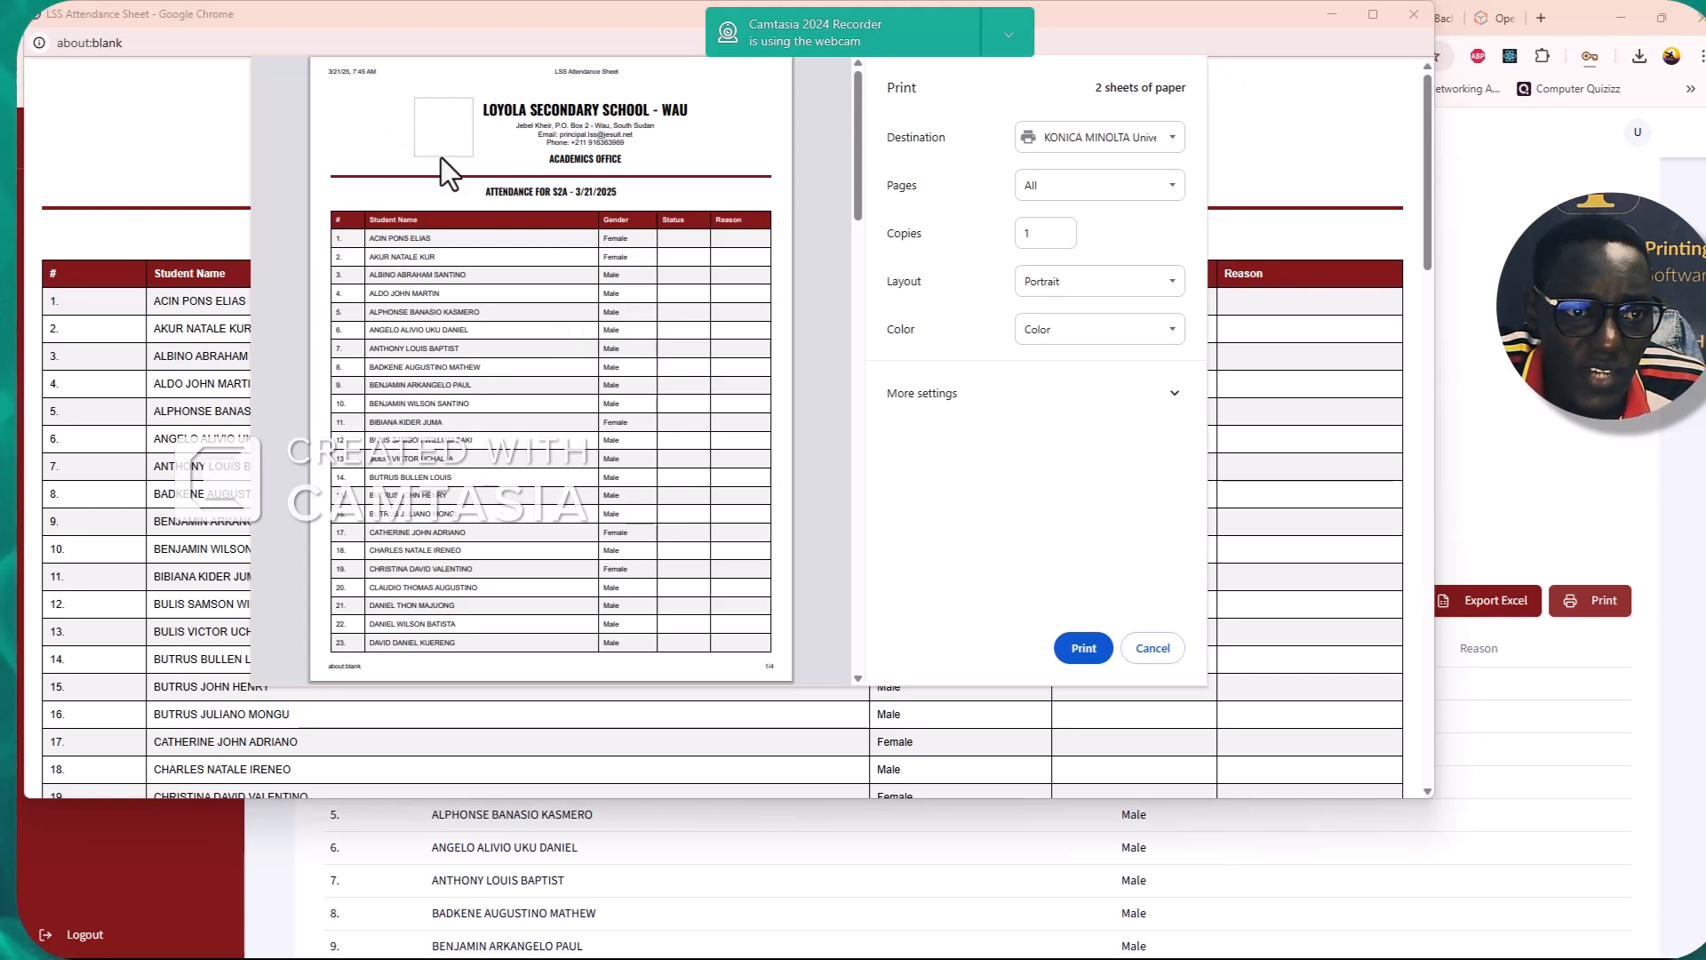
{"action": "left_click", "coordinate": [1154, 653]}
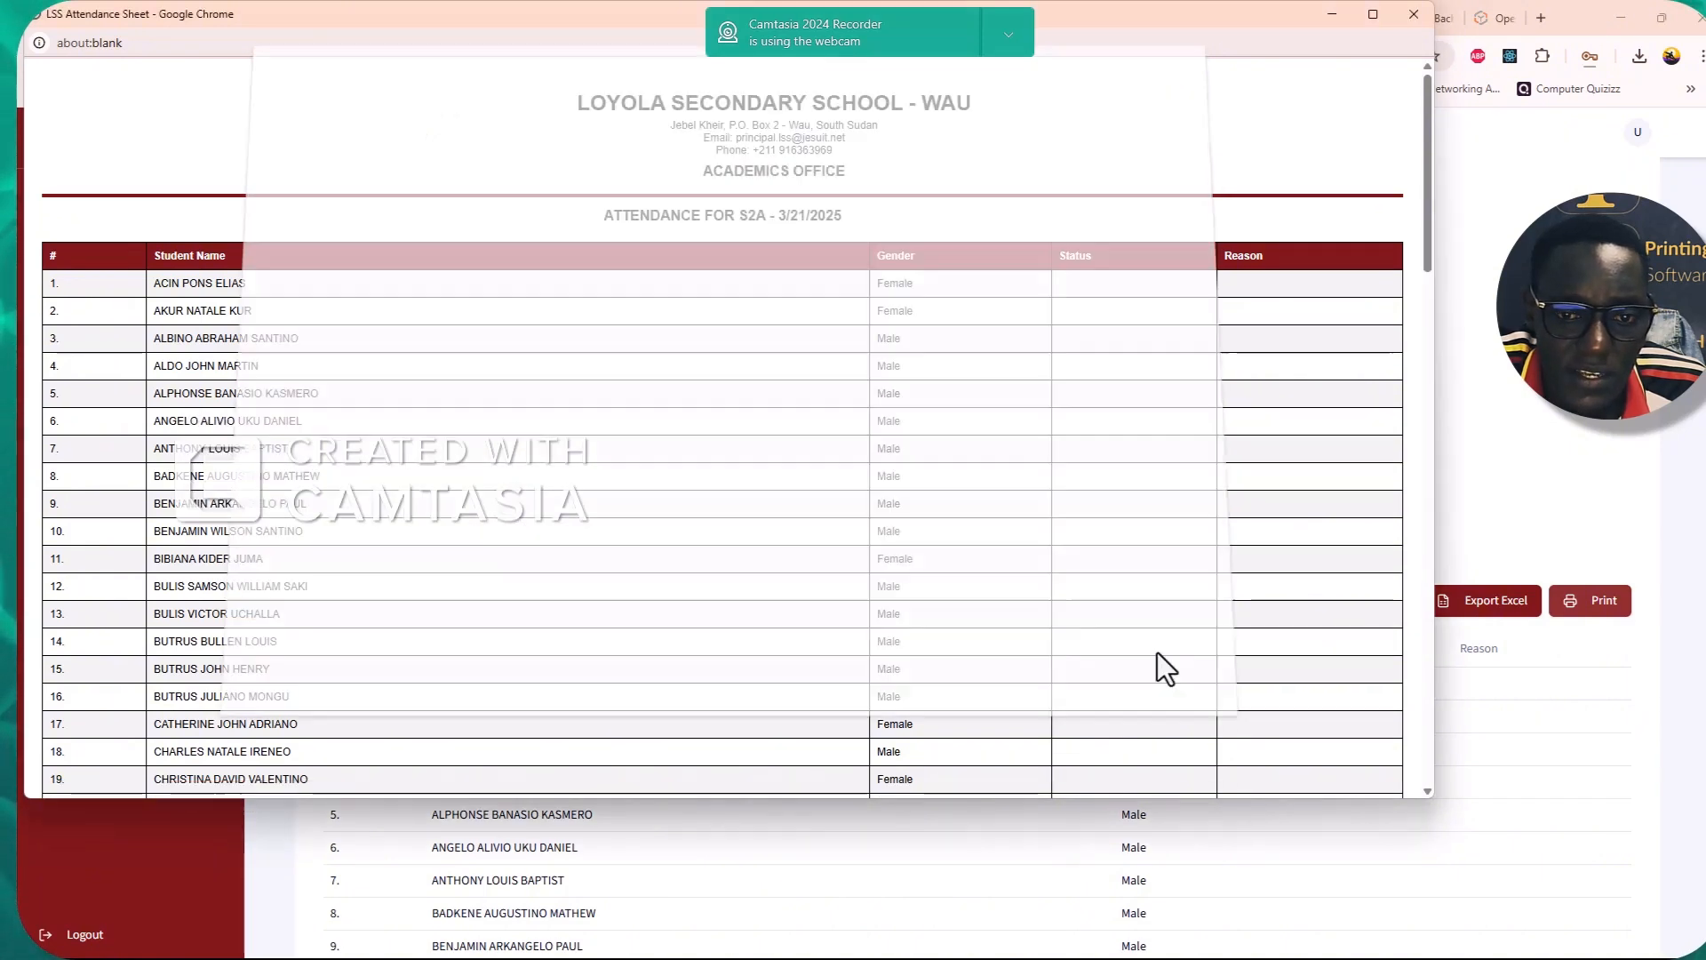
{"action": "right_click", "coordinate": [699, 434]}
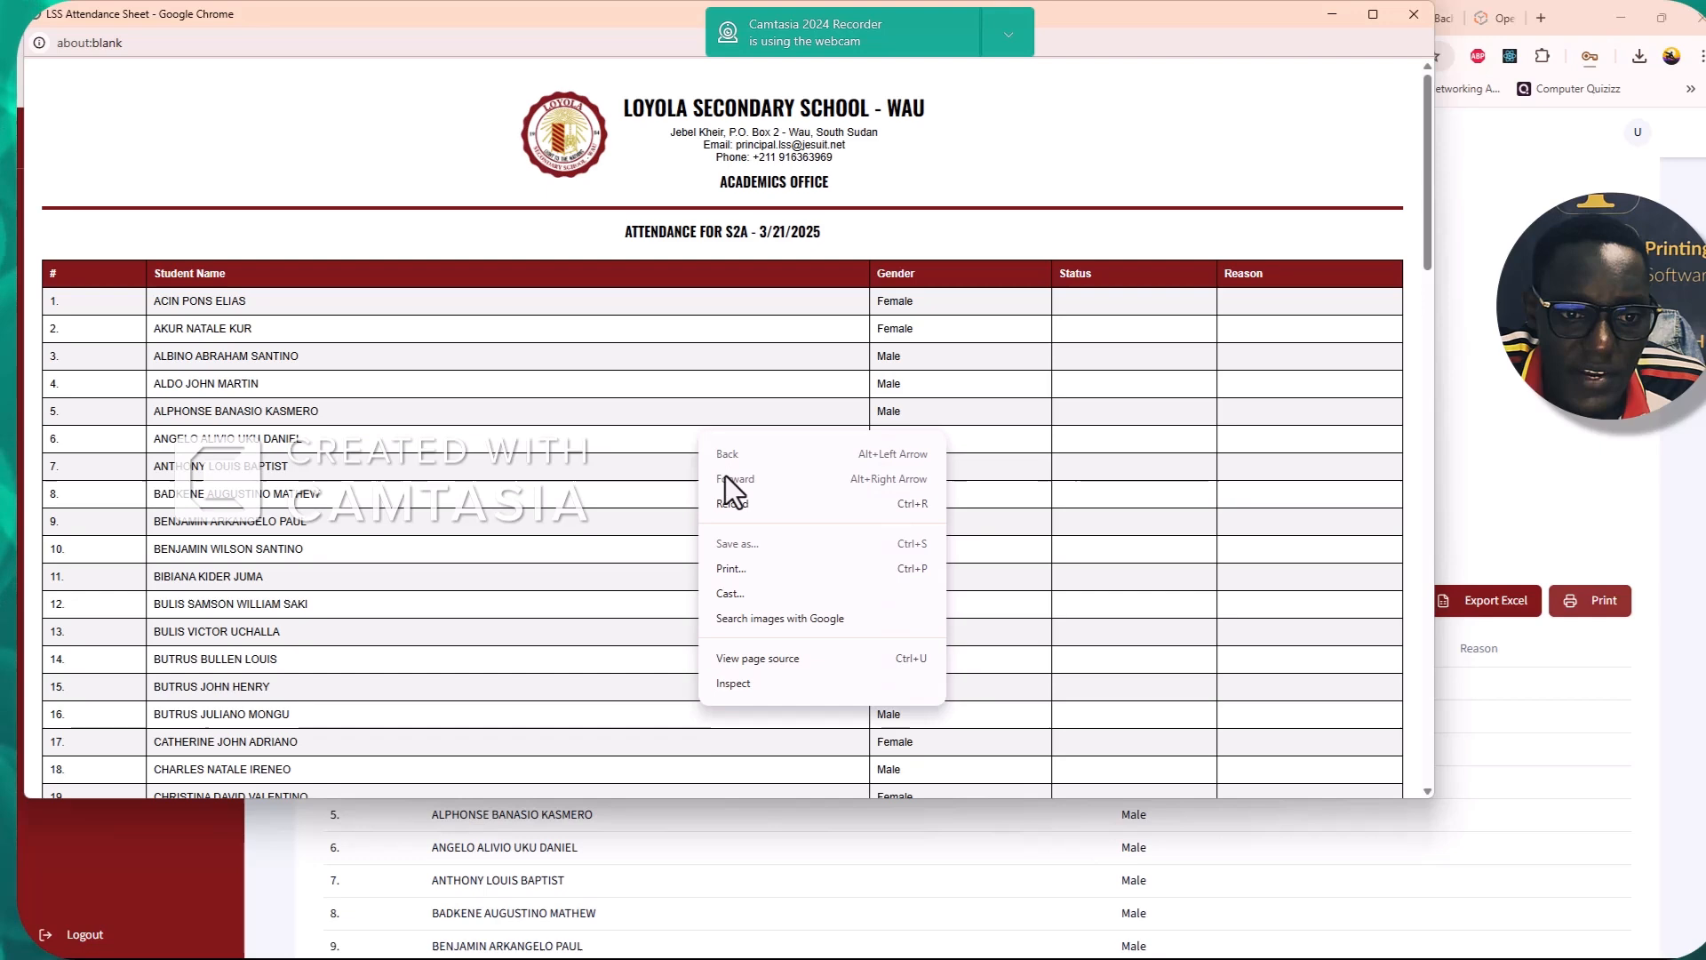
{"action": "left_click", "coordinate": [729, 569]}
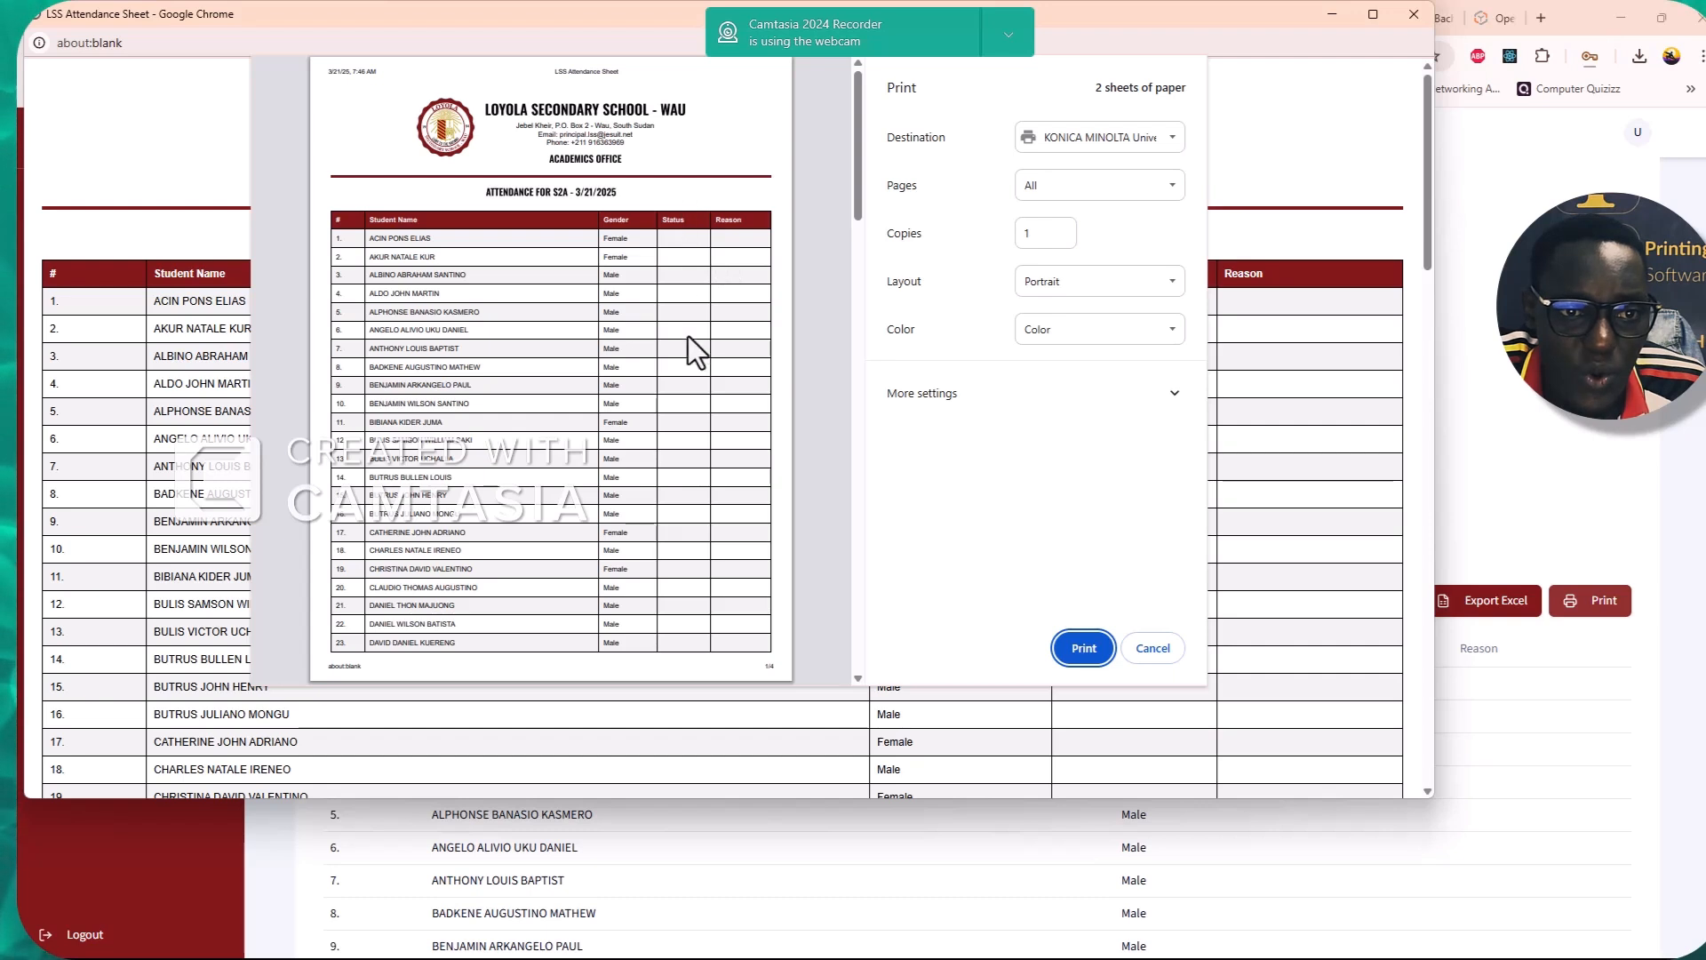
{"action": "left_click_drag", "start_coordinate": [858, 142], "coordinate": [835, 343]}
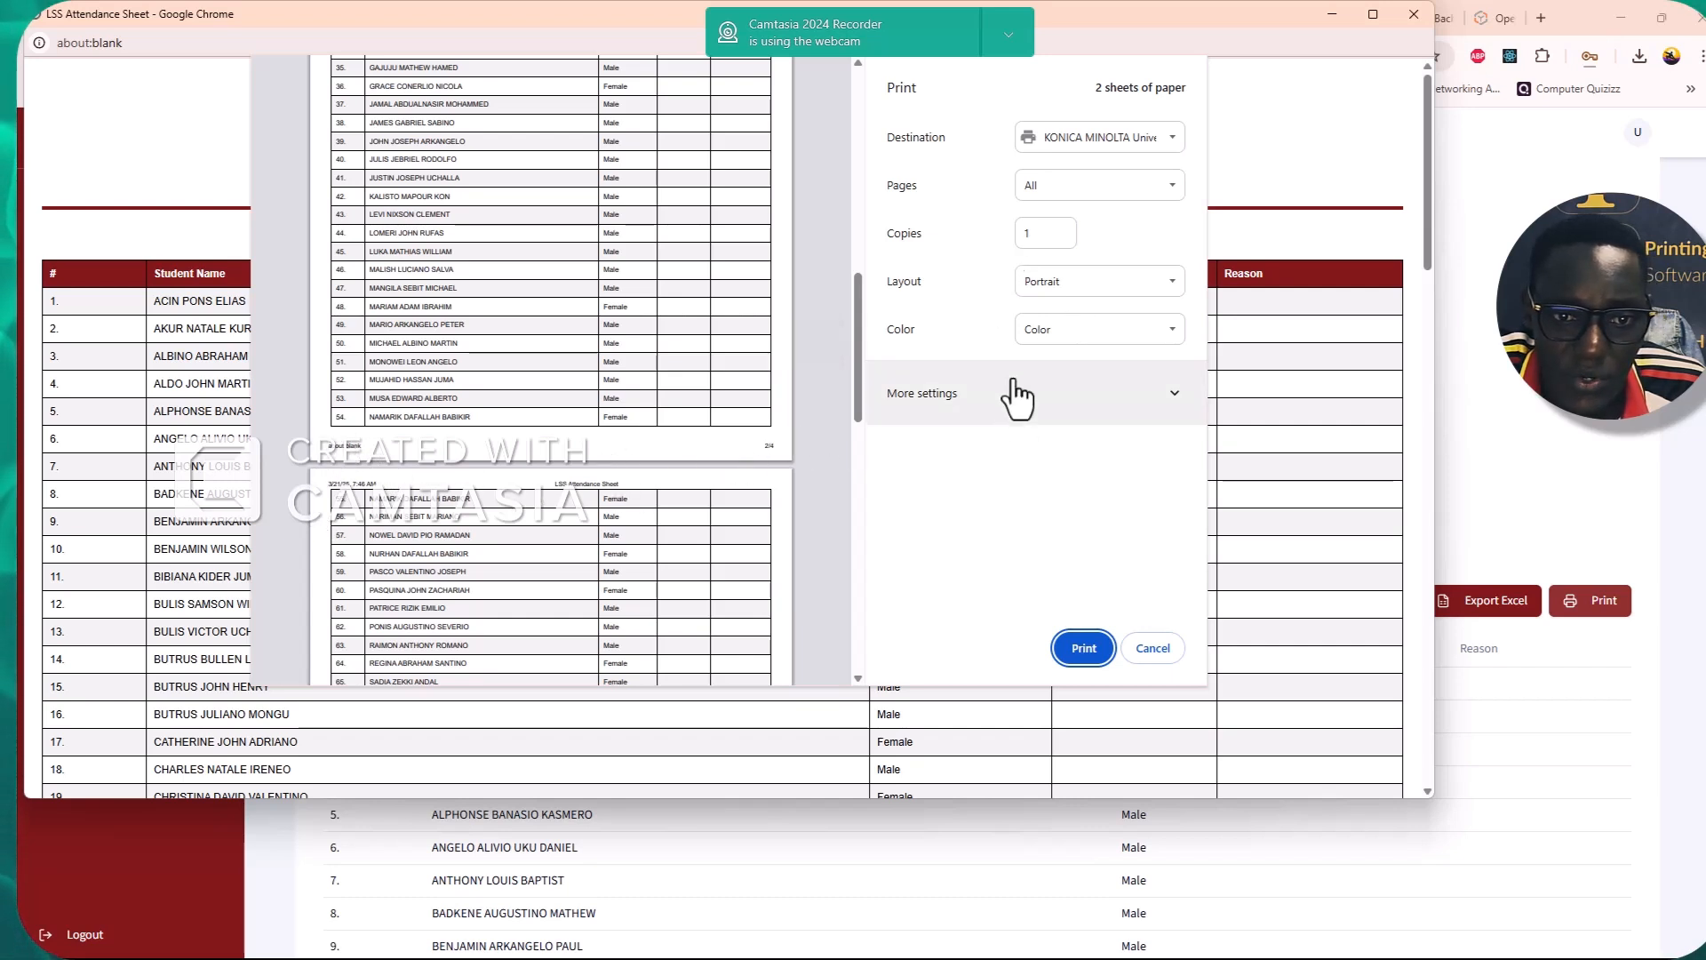
Set the print paper size to A4, turn off headers and footers, and check the first preview page
{"action": "left_click", "coordinate": [1080, 411]}
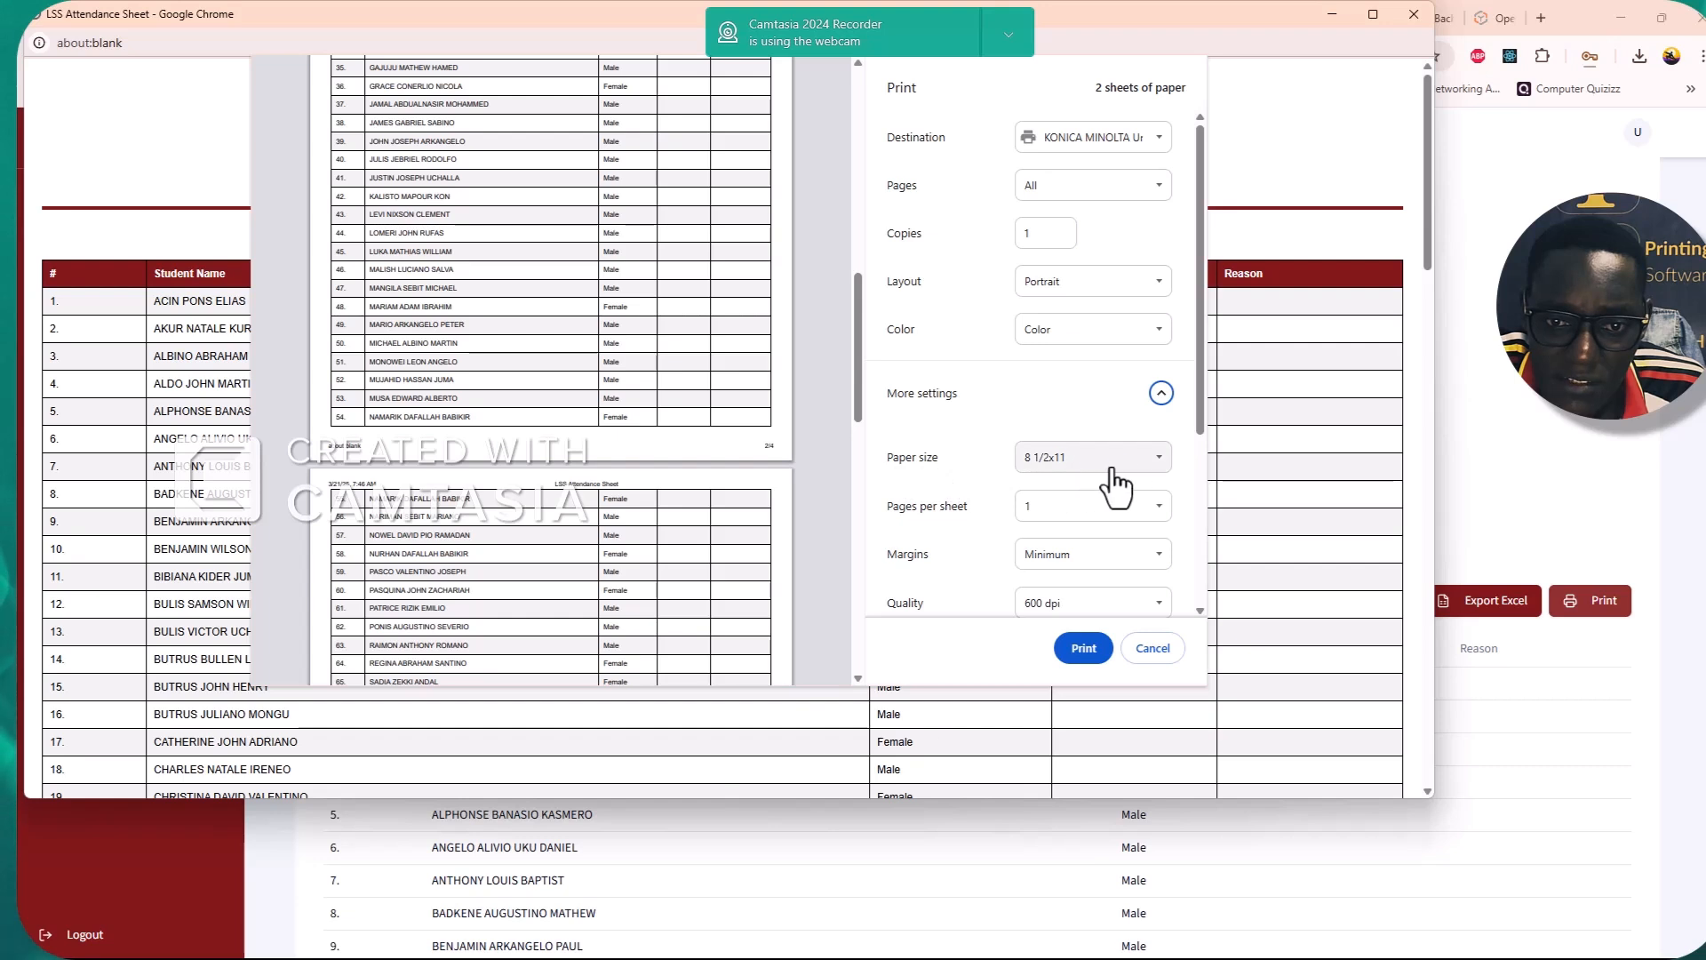
{"action": "left_click", "coordinate": [1144, 467]}
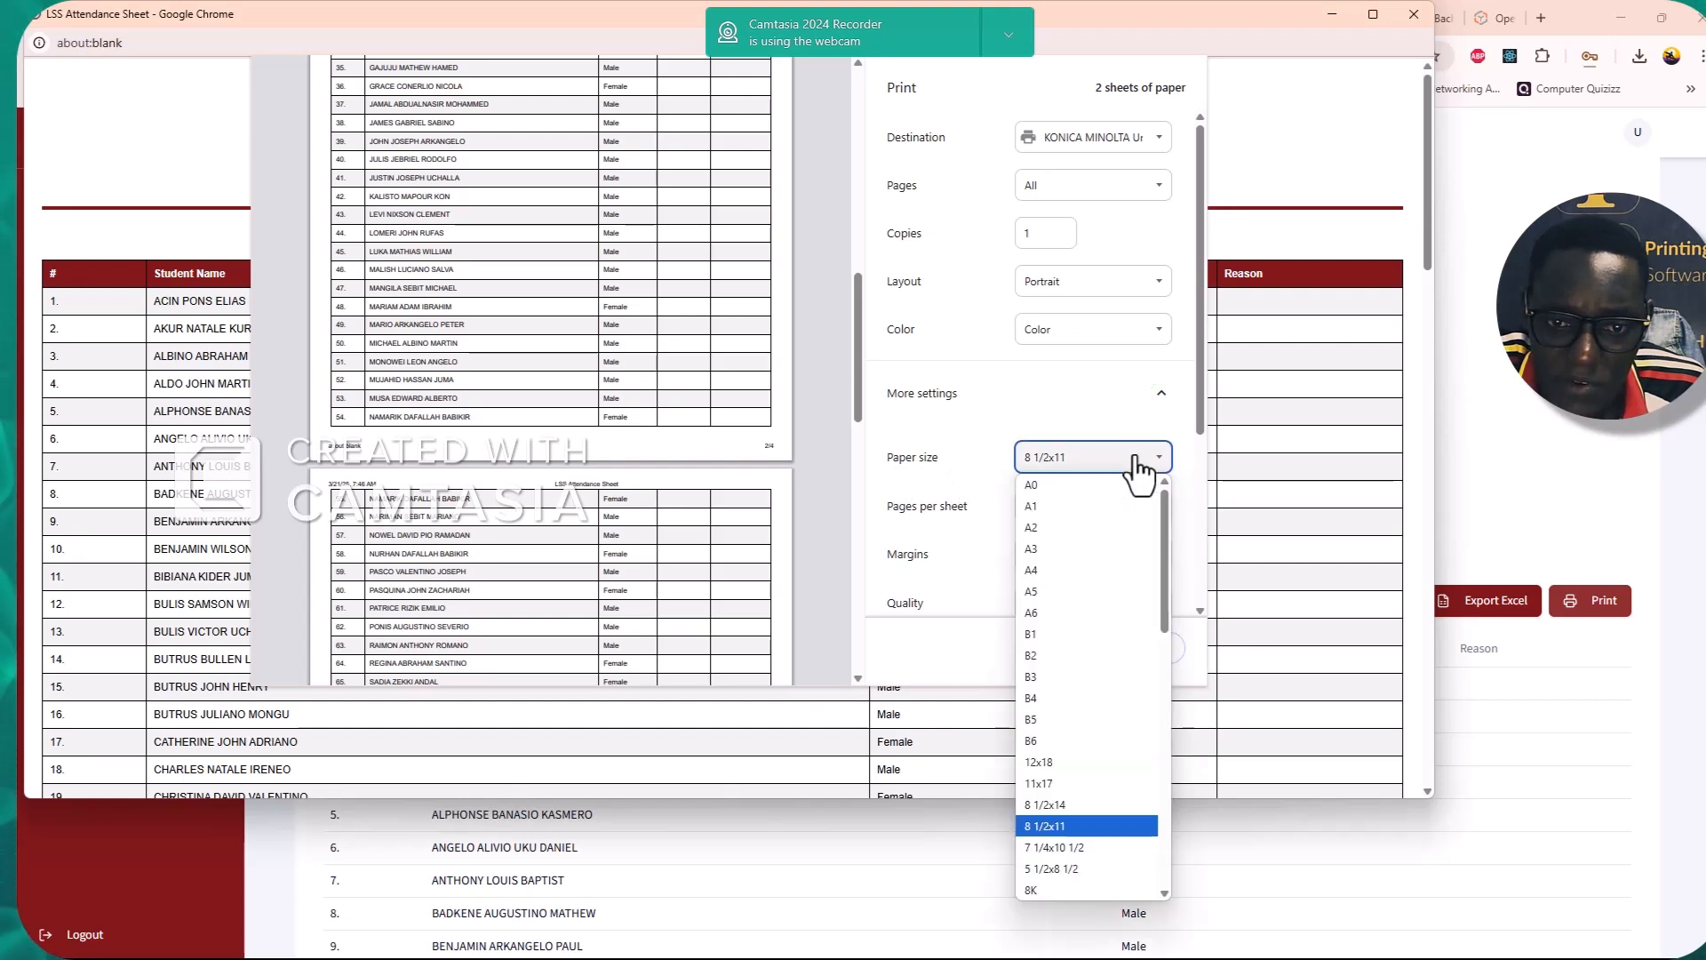
{"action": "left_click", "coordinate": [1044, 572]}
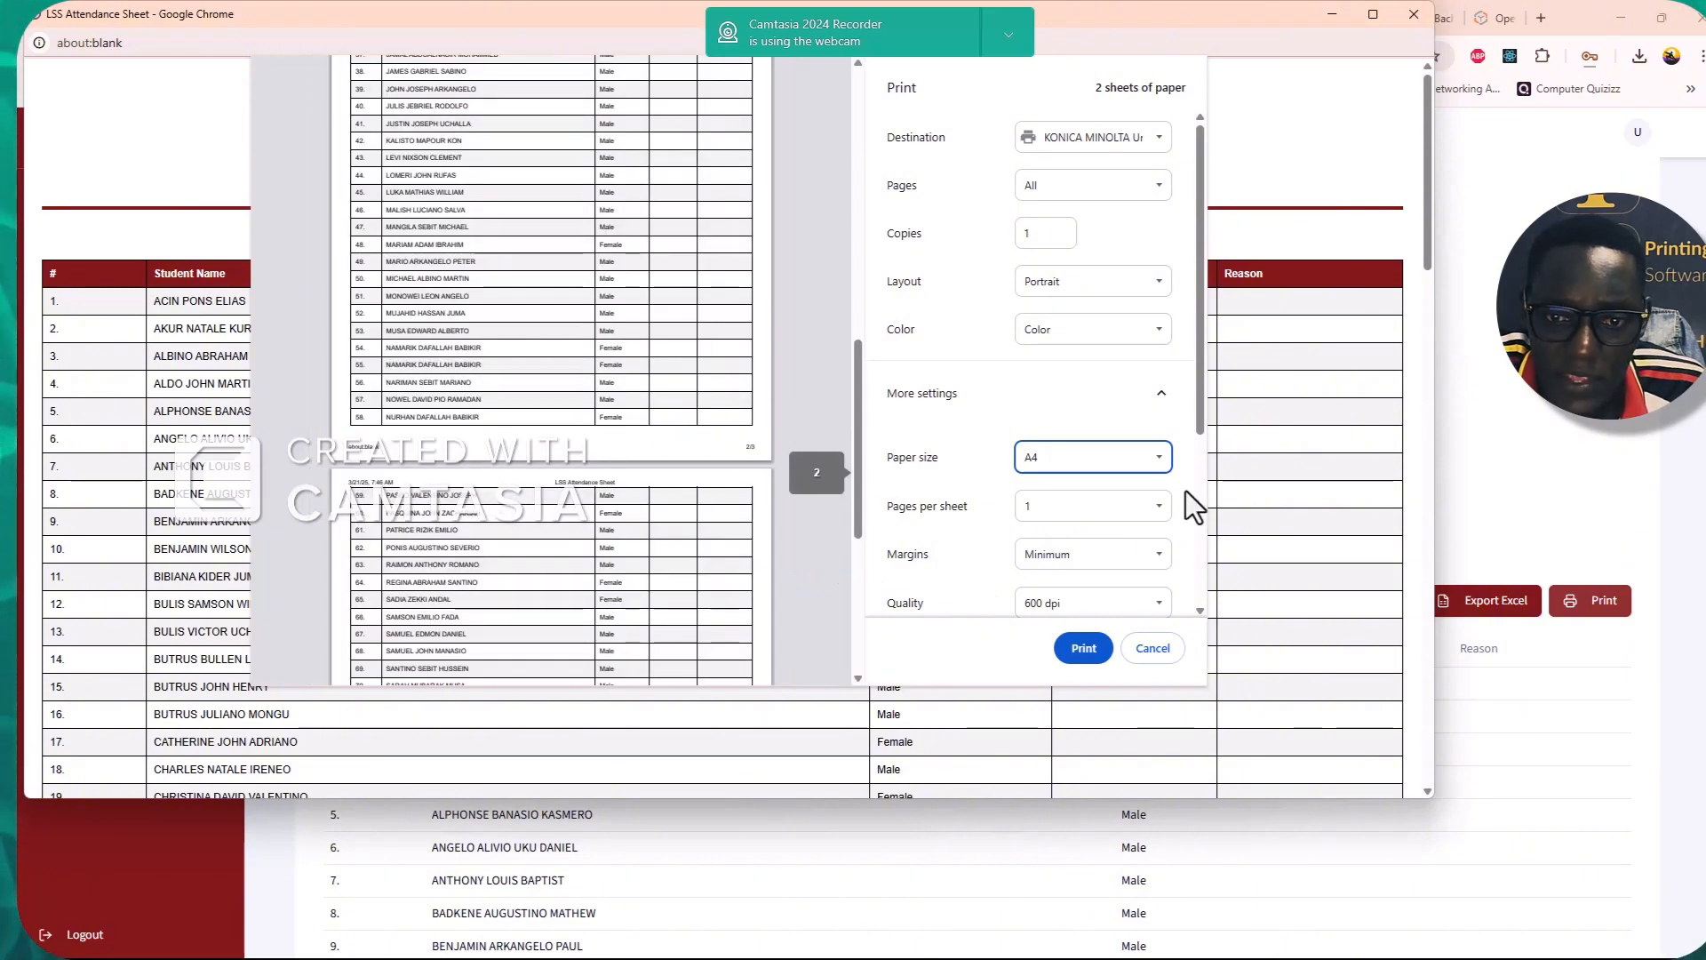
{"action": "left_click_drag", "start_coordinate": [1200, 425], "coordinate": [1202, 584]}
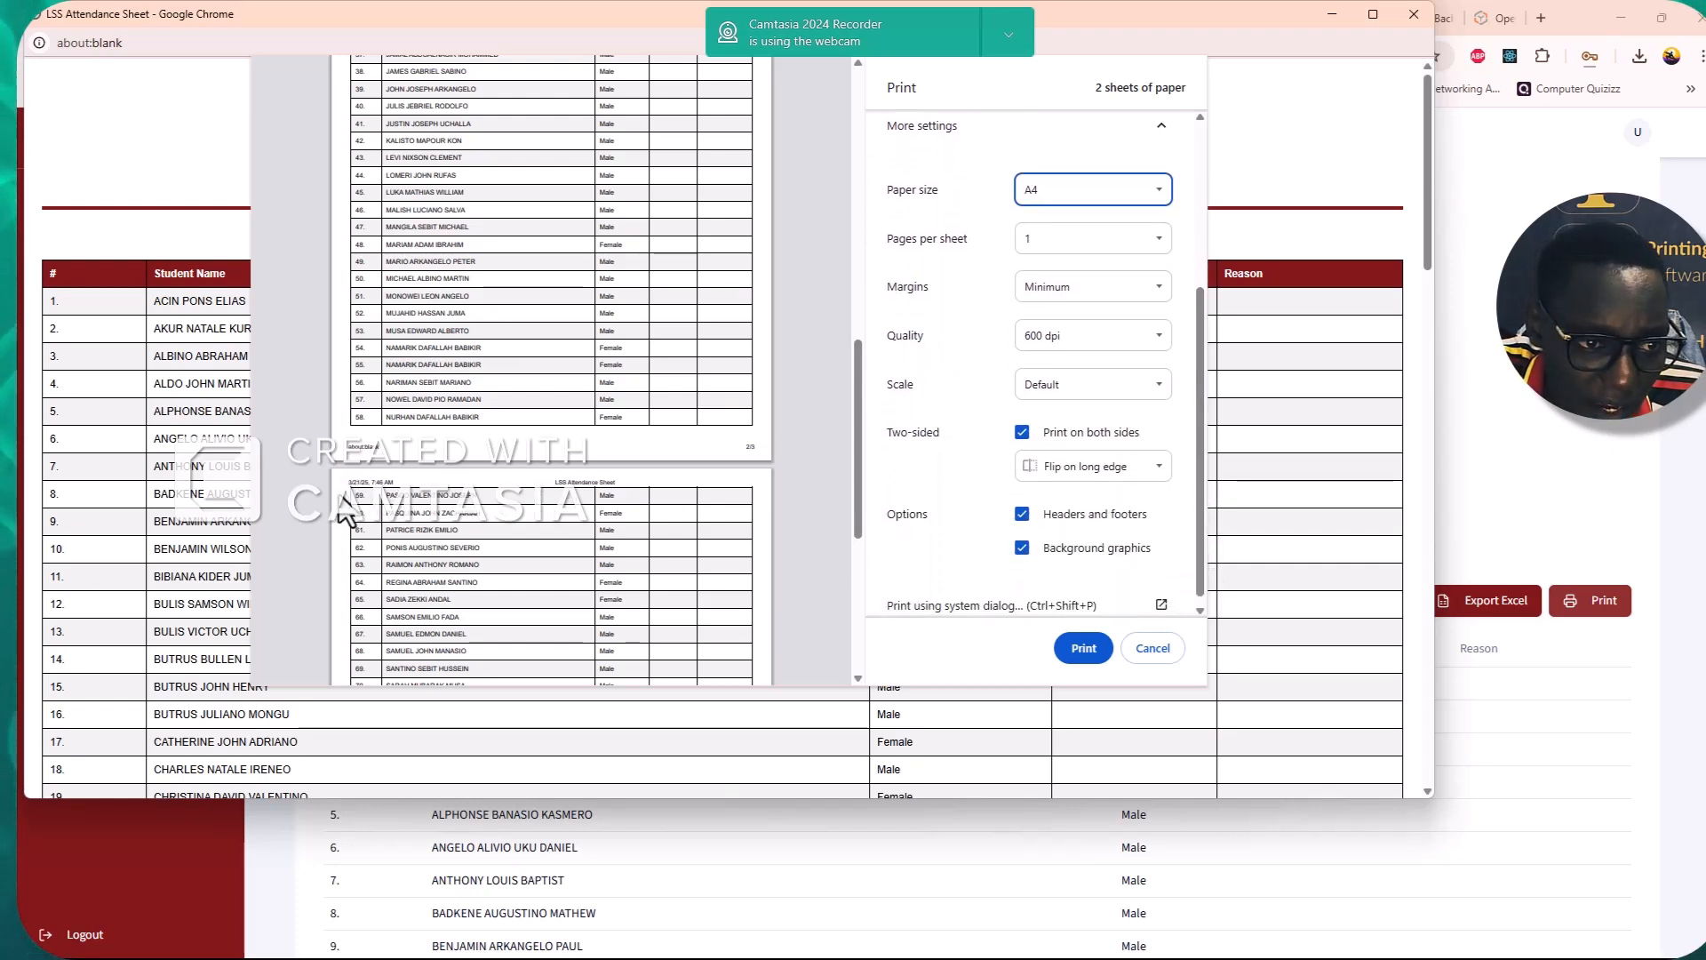
{"action": "left_click", "coordinate": [1024, 518]}
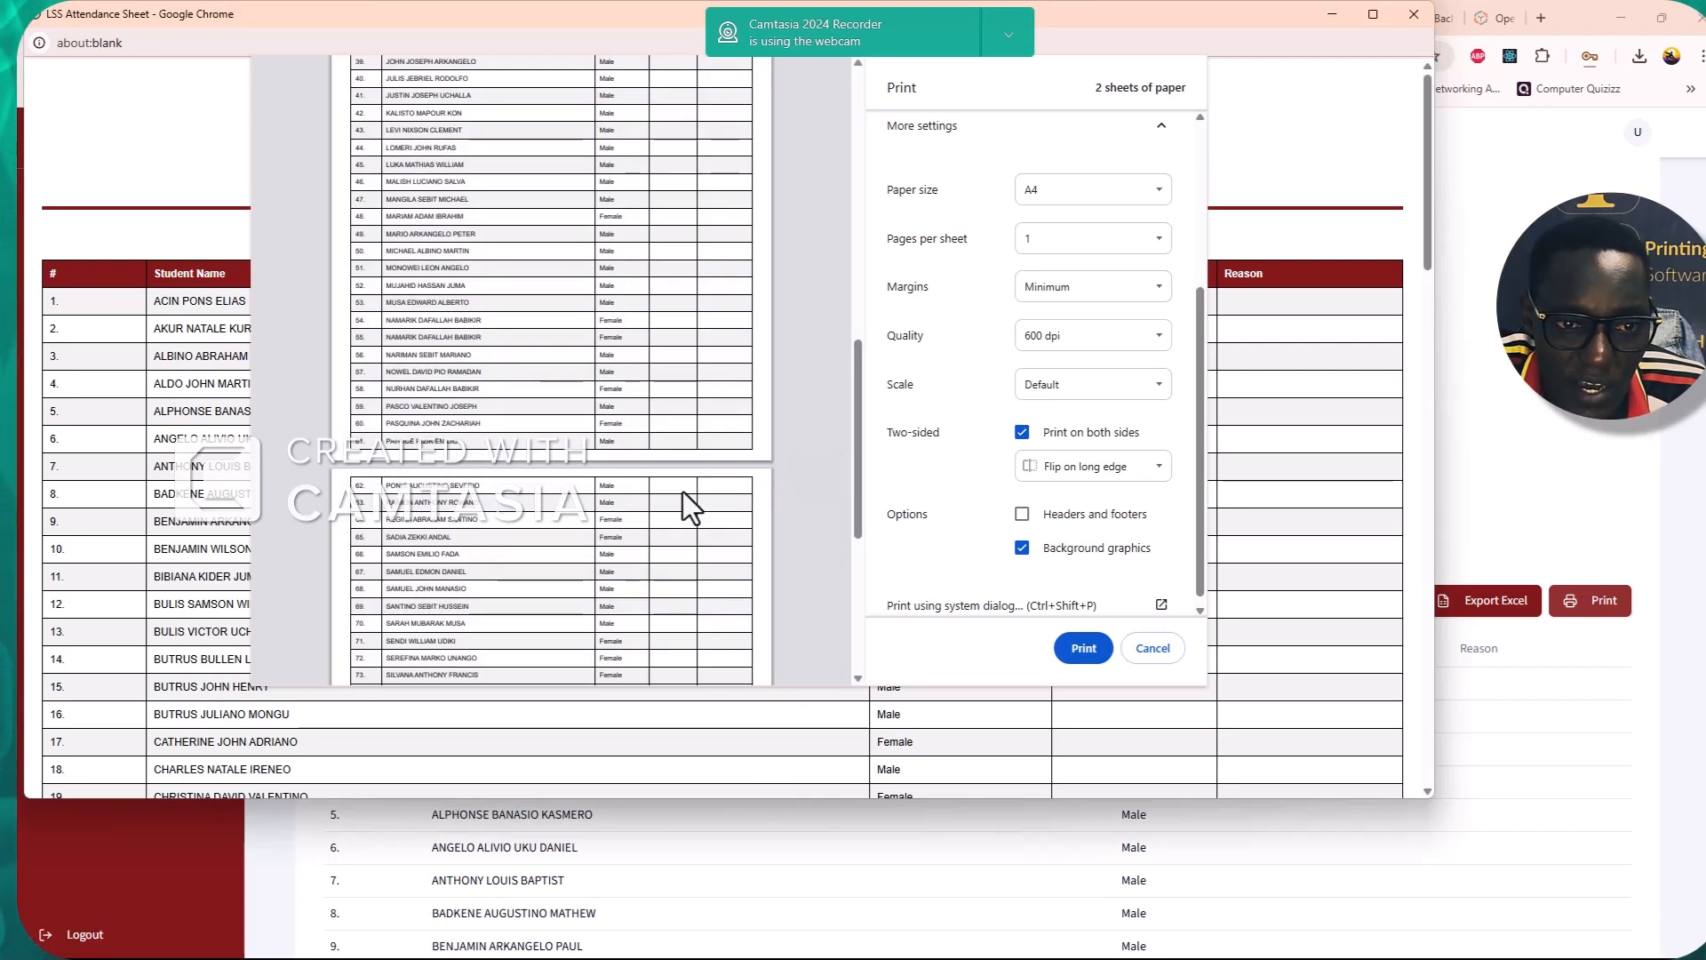
{"action": "left_click_drag", "start_coordinate": [861, 466], "coordinate": [871, 185]}
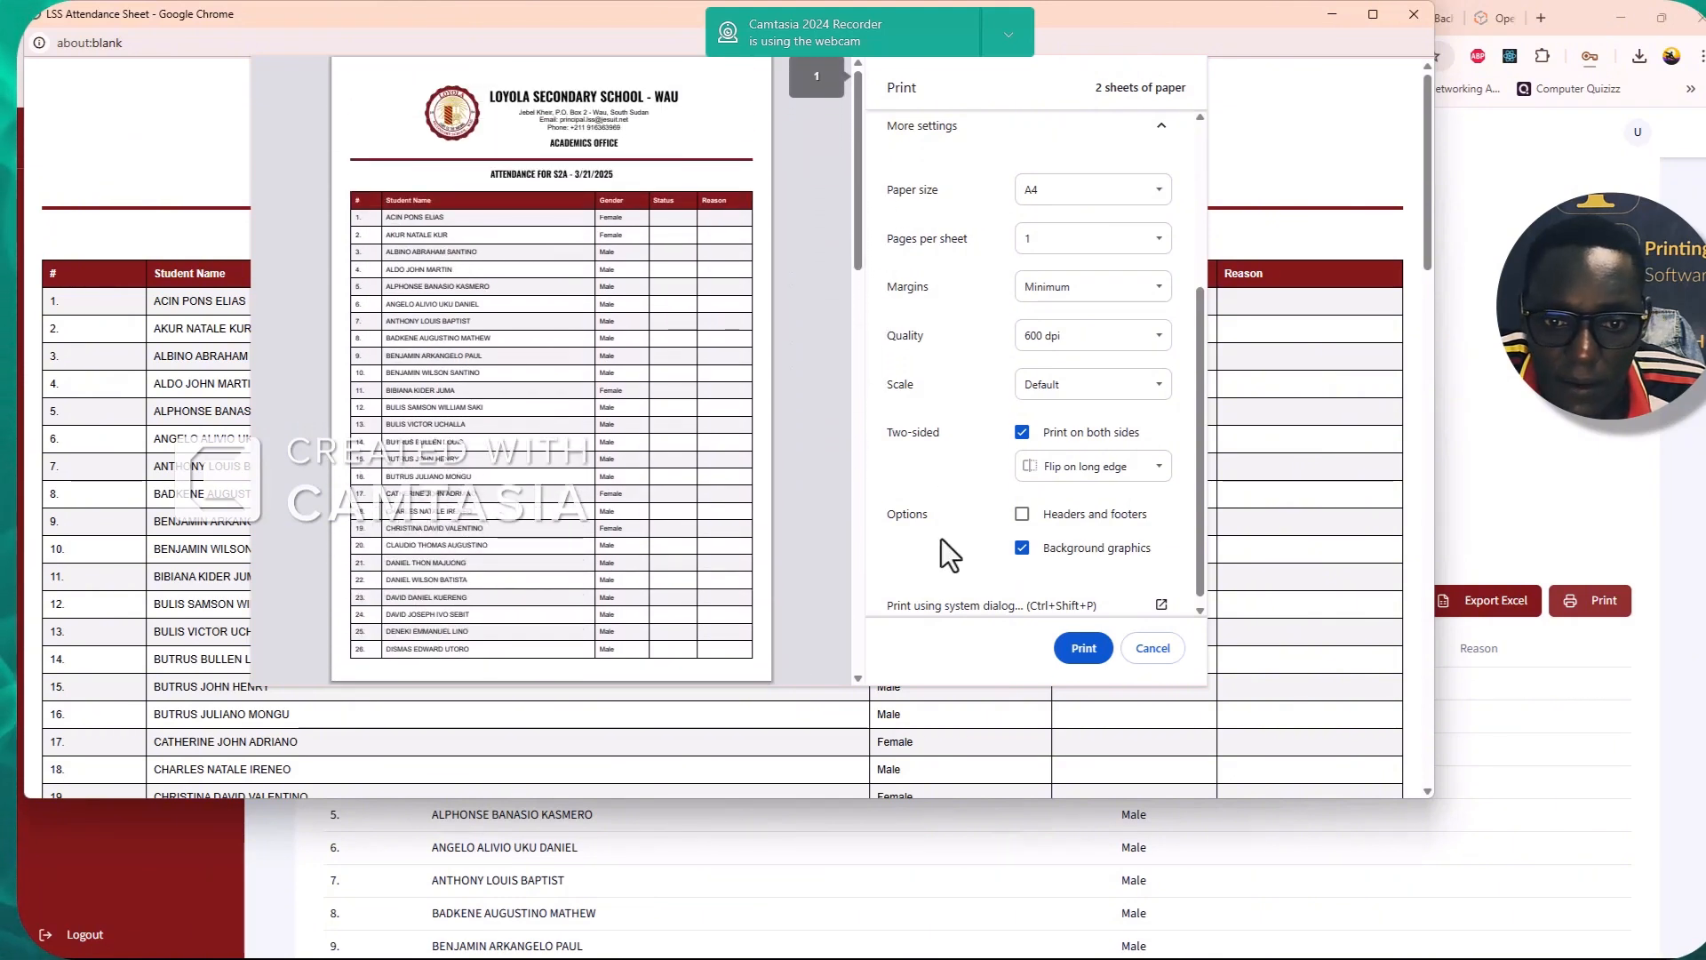
Turn off background graphics and change the print destination to Save as PDF
{"action": "left_click_drag", "start_coordinate": [1200, 472], "coordinate": [1202, 492]}
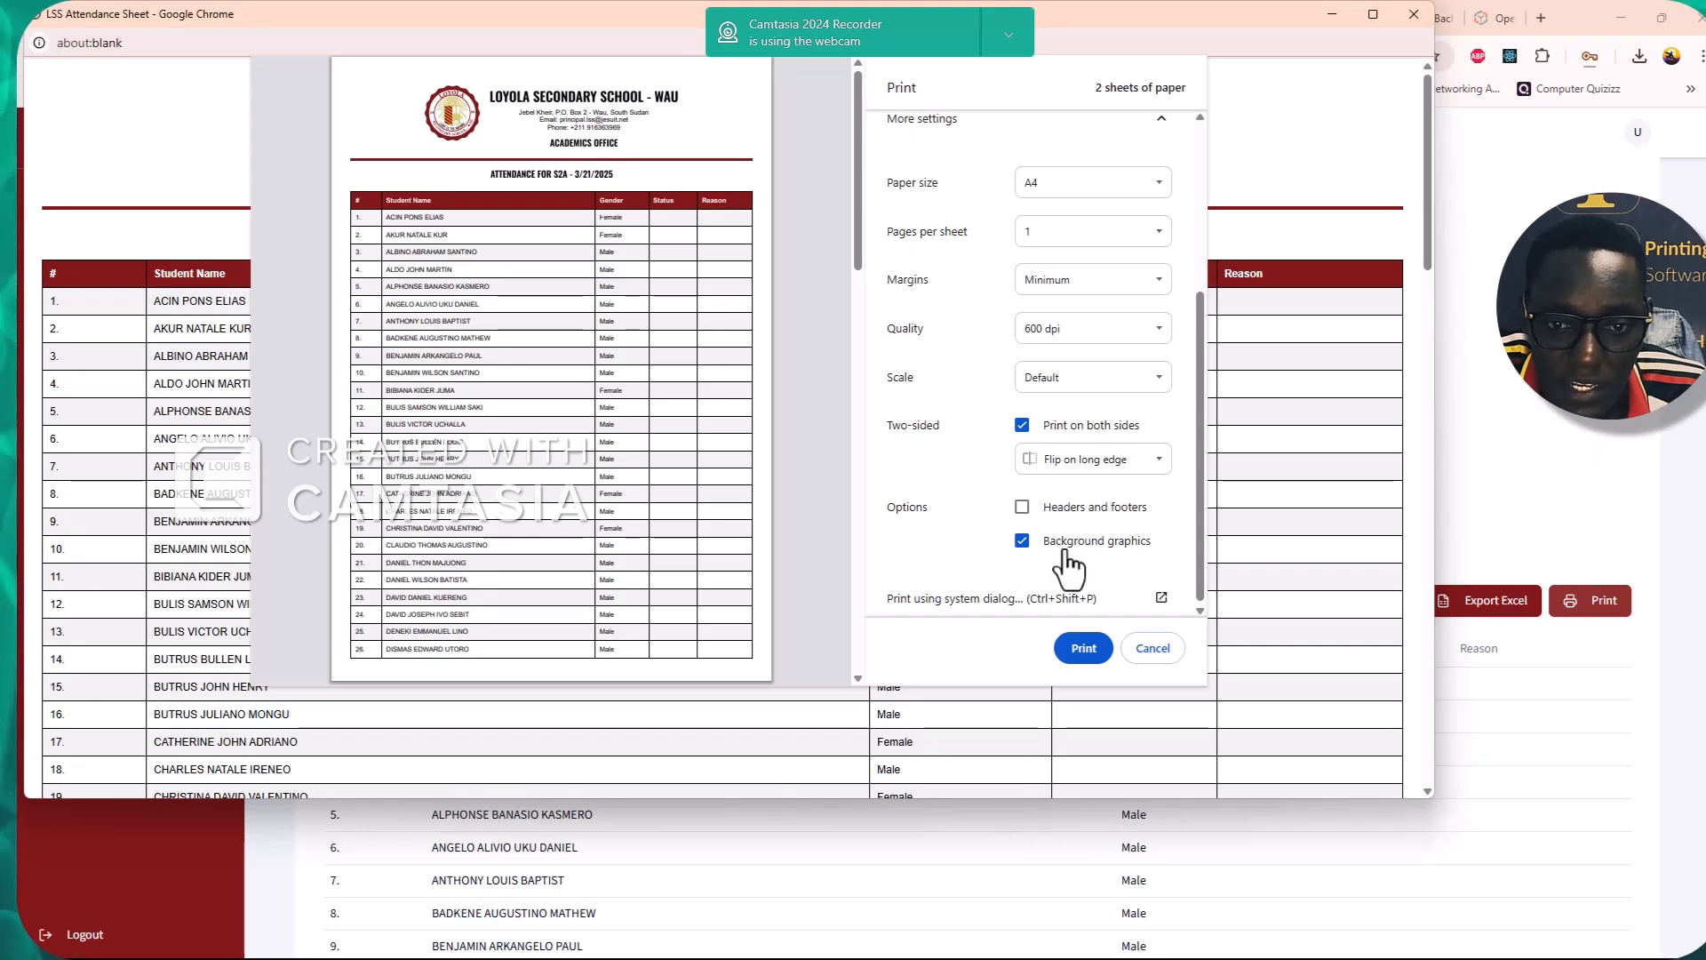
{"action": "left_click", "coordinate": [1022, 541]}
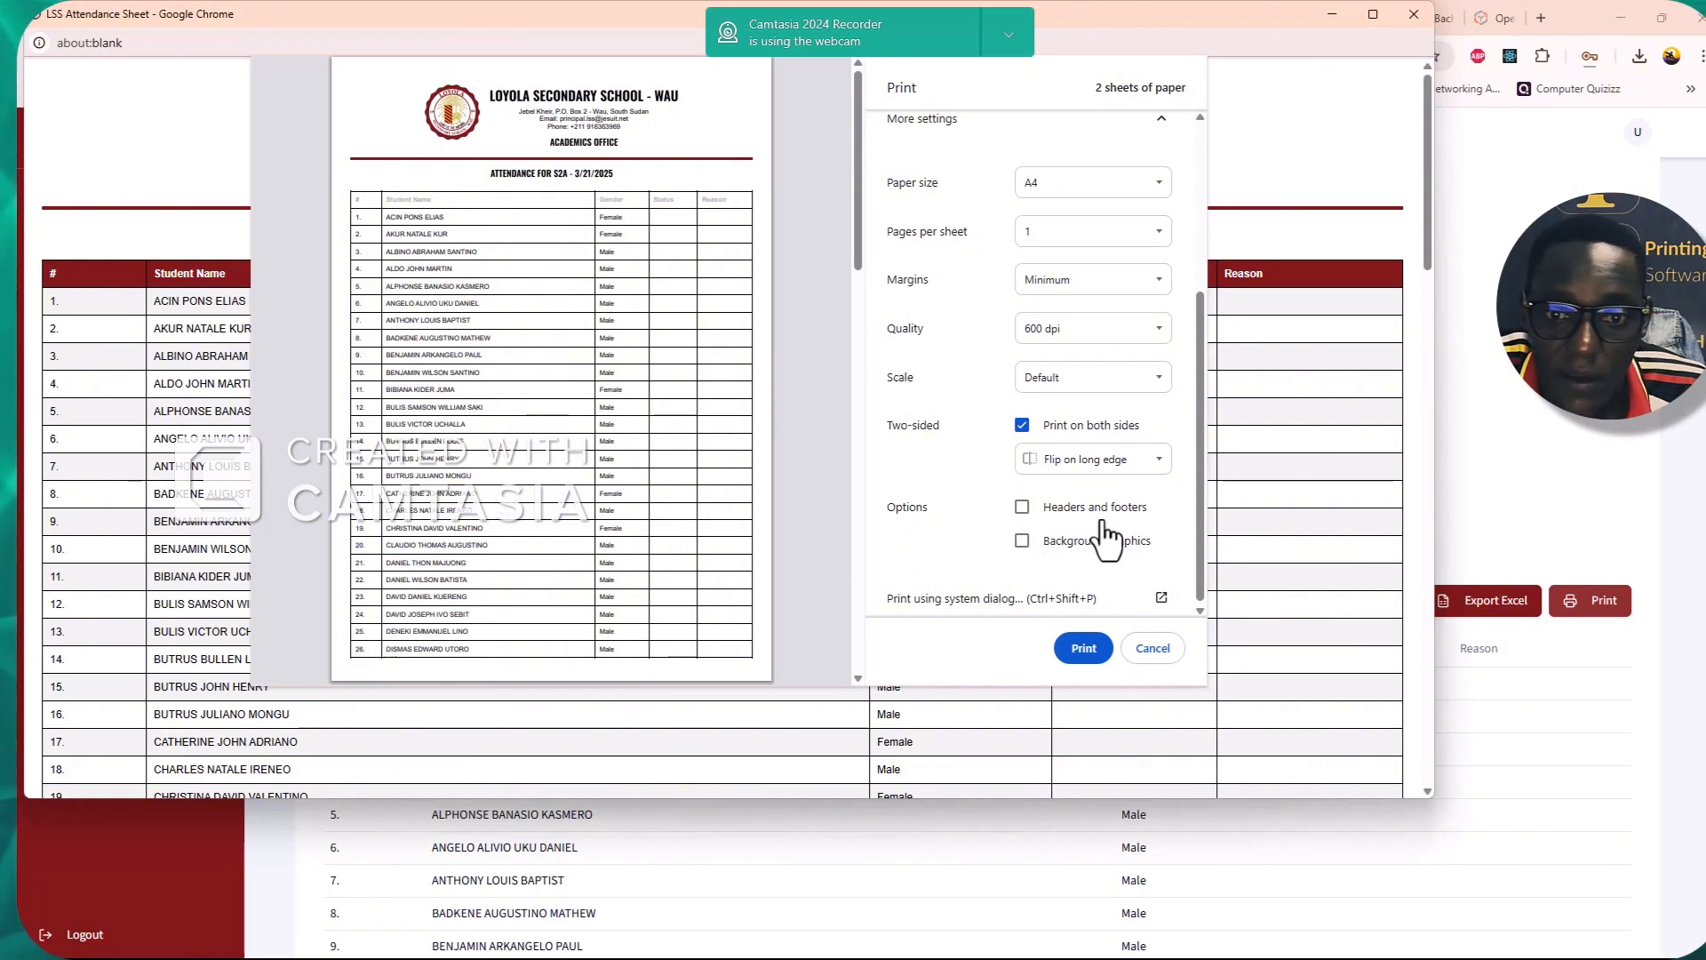
{"action": "left_click_drag", "start_coordinate": [1199, 559], "coordinate": [1201, 462]}
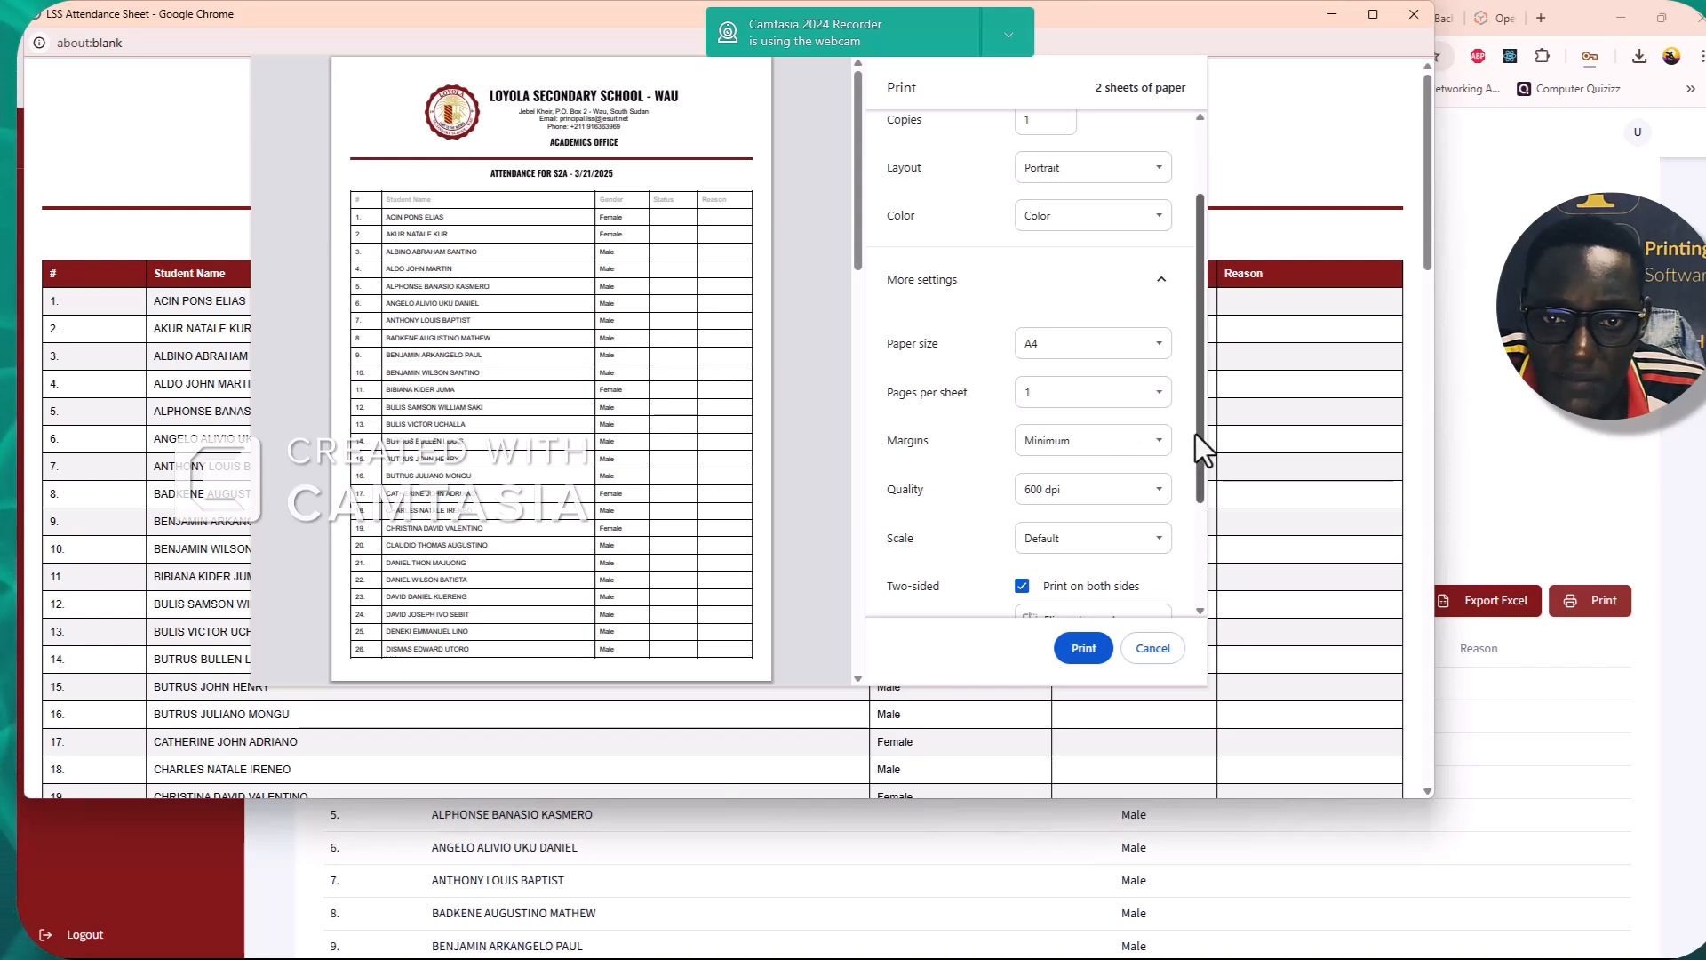
{"action": "left_click_drag", "start_coordinate": [1197, 434], "coordinate": [1203, 359]}
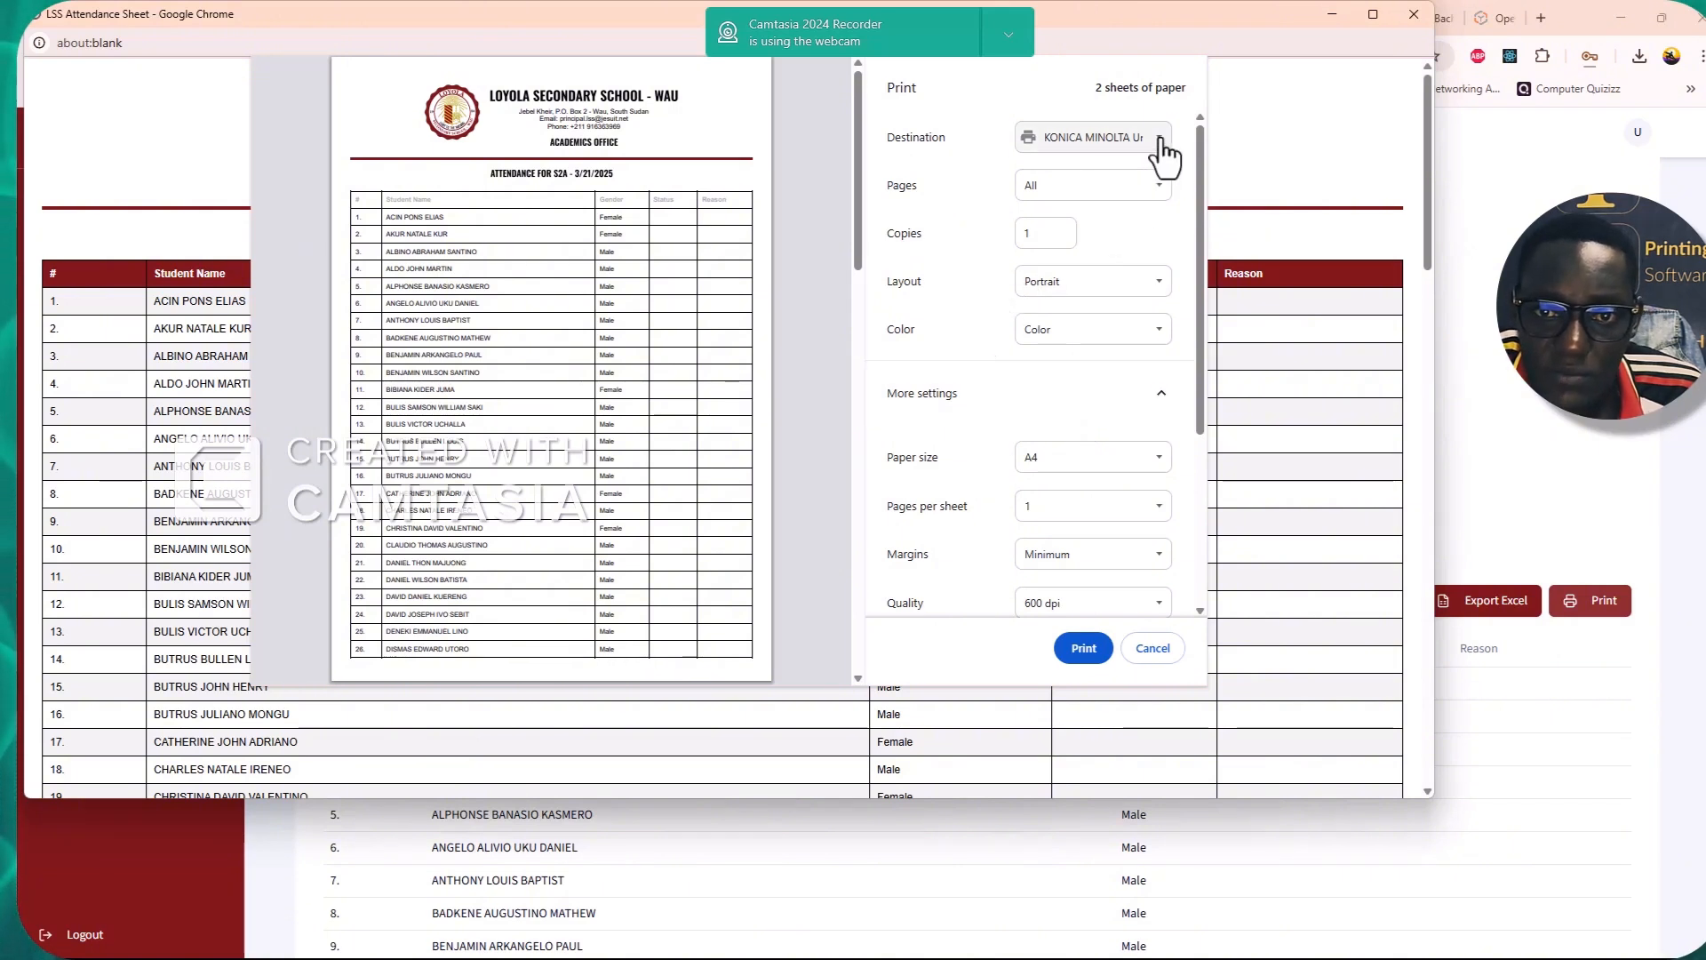
{"action": "left_click", "coordinate": [1151, 142]}
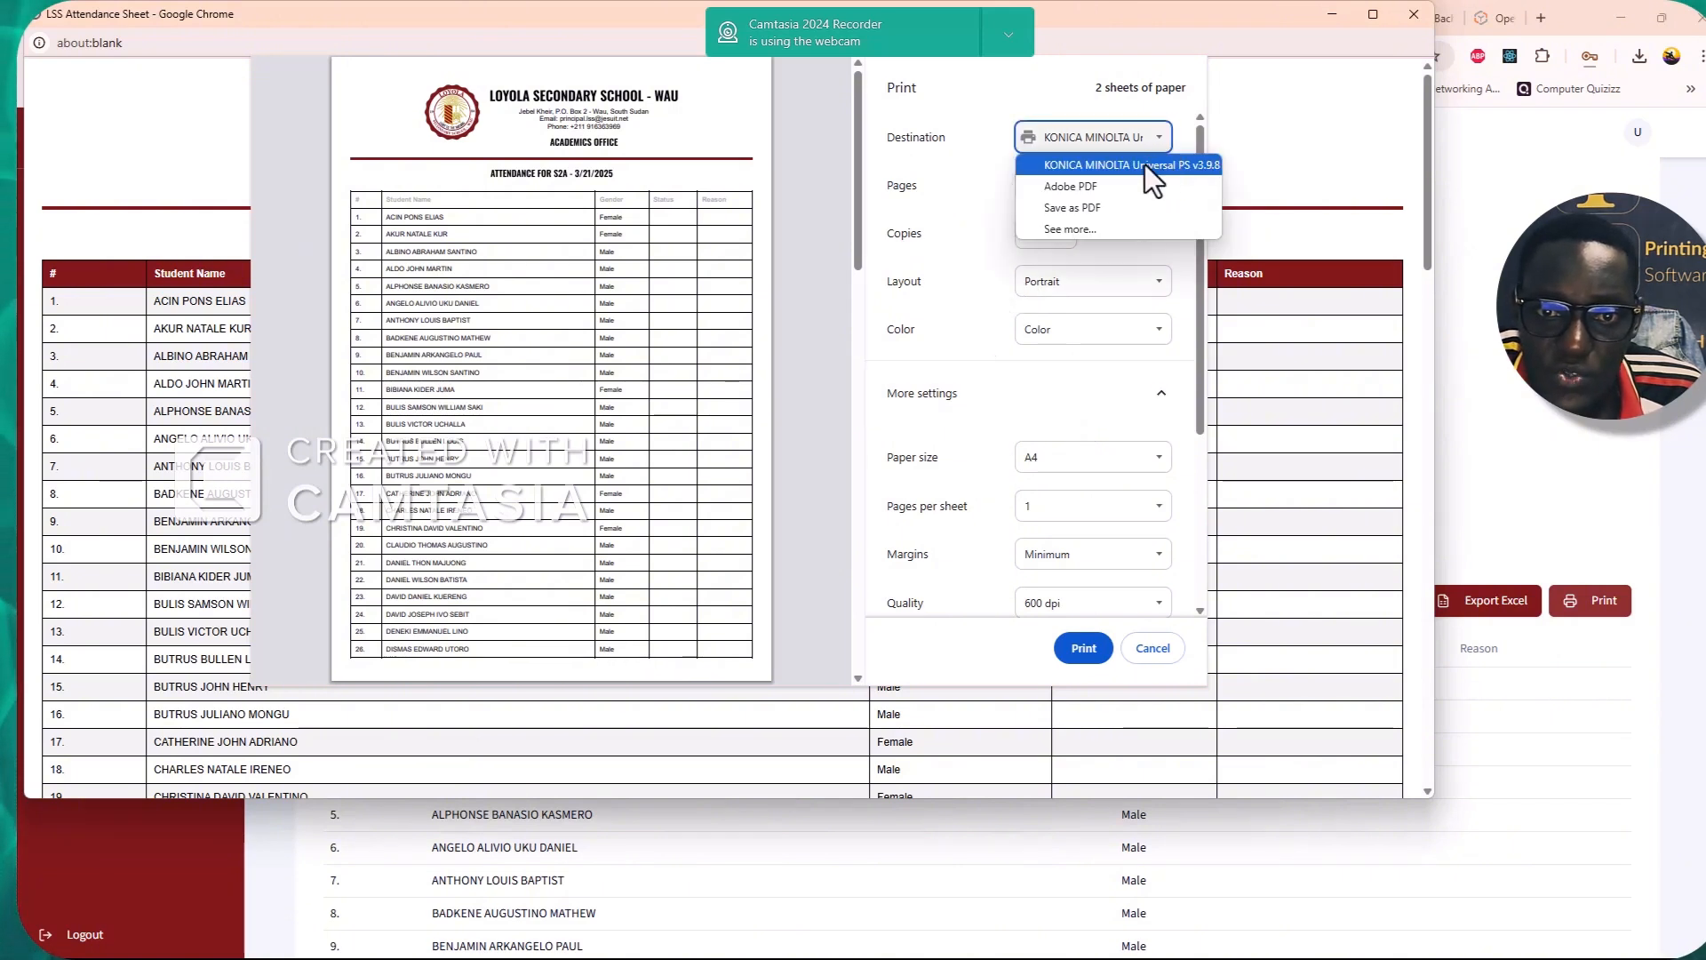
{"action": "left_click", "coordinate": [1078, 207]}
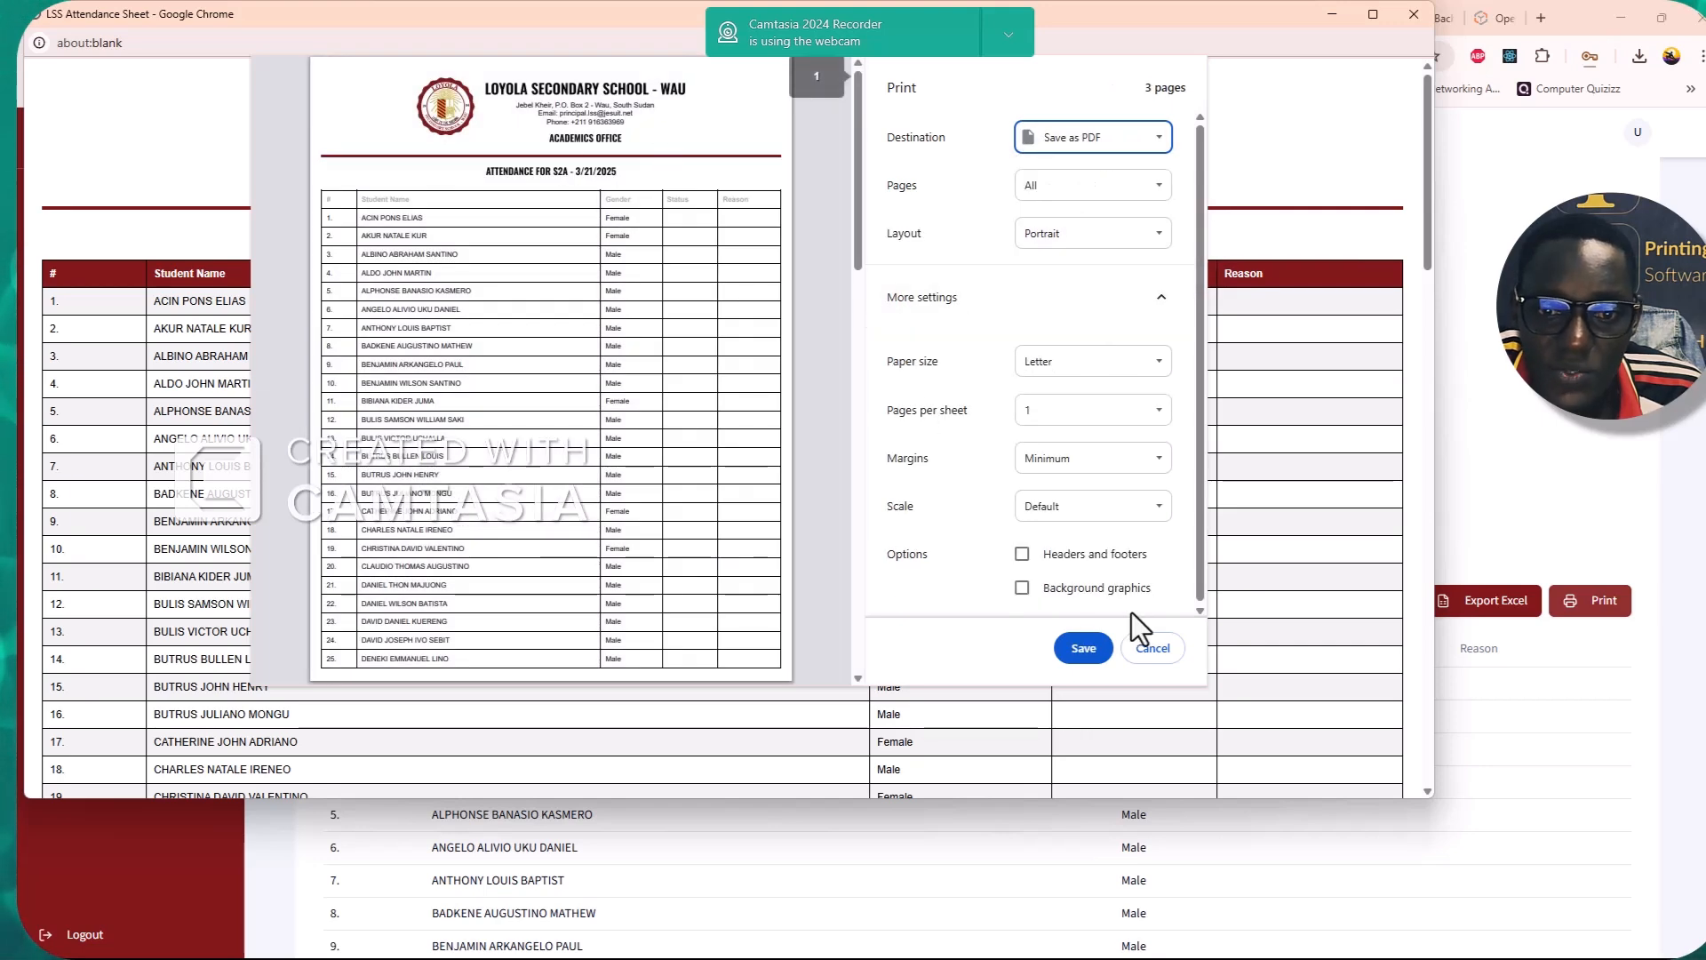
Save the printout as a PDF named S2A-21st-March-2025 in the Attendance folder and close the print window
{"action": "left_click", "coordinate": [1085, 649]}
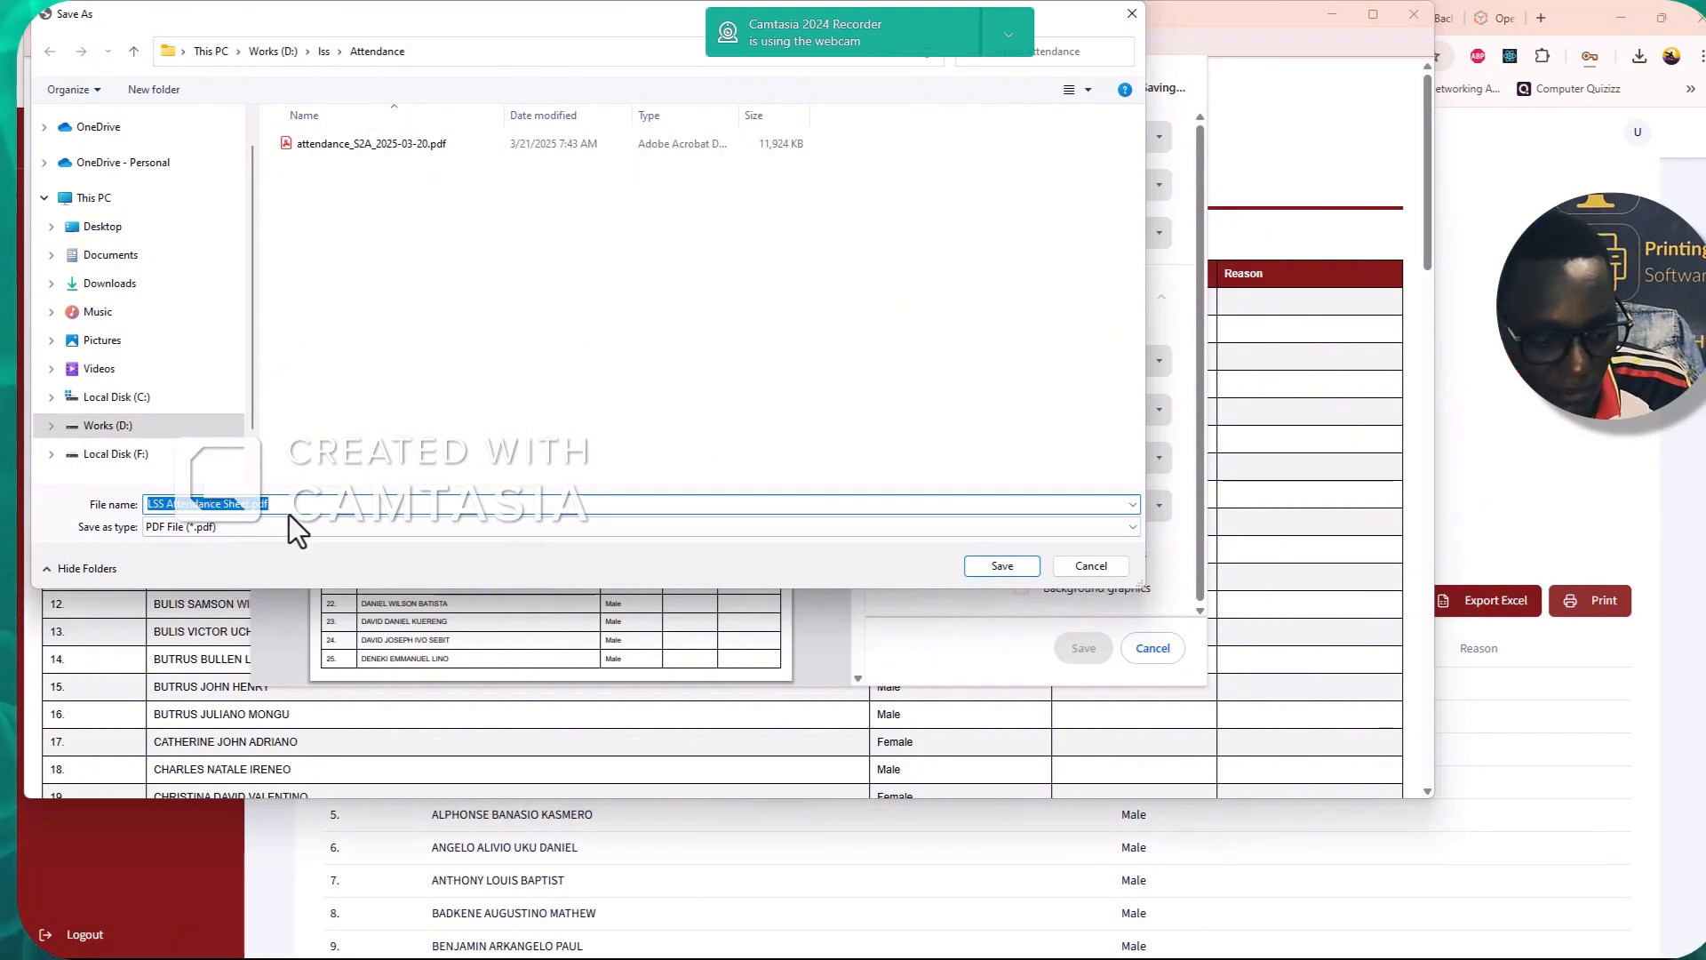
{"action": "type", "text": "s"}
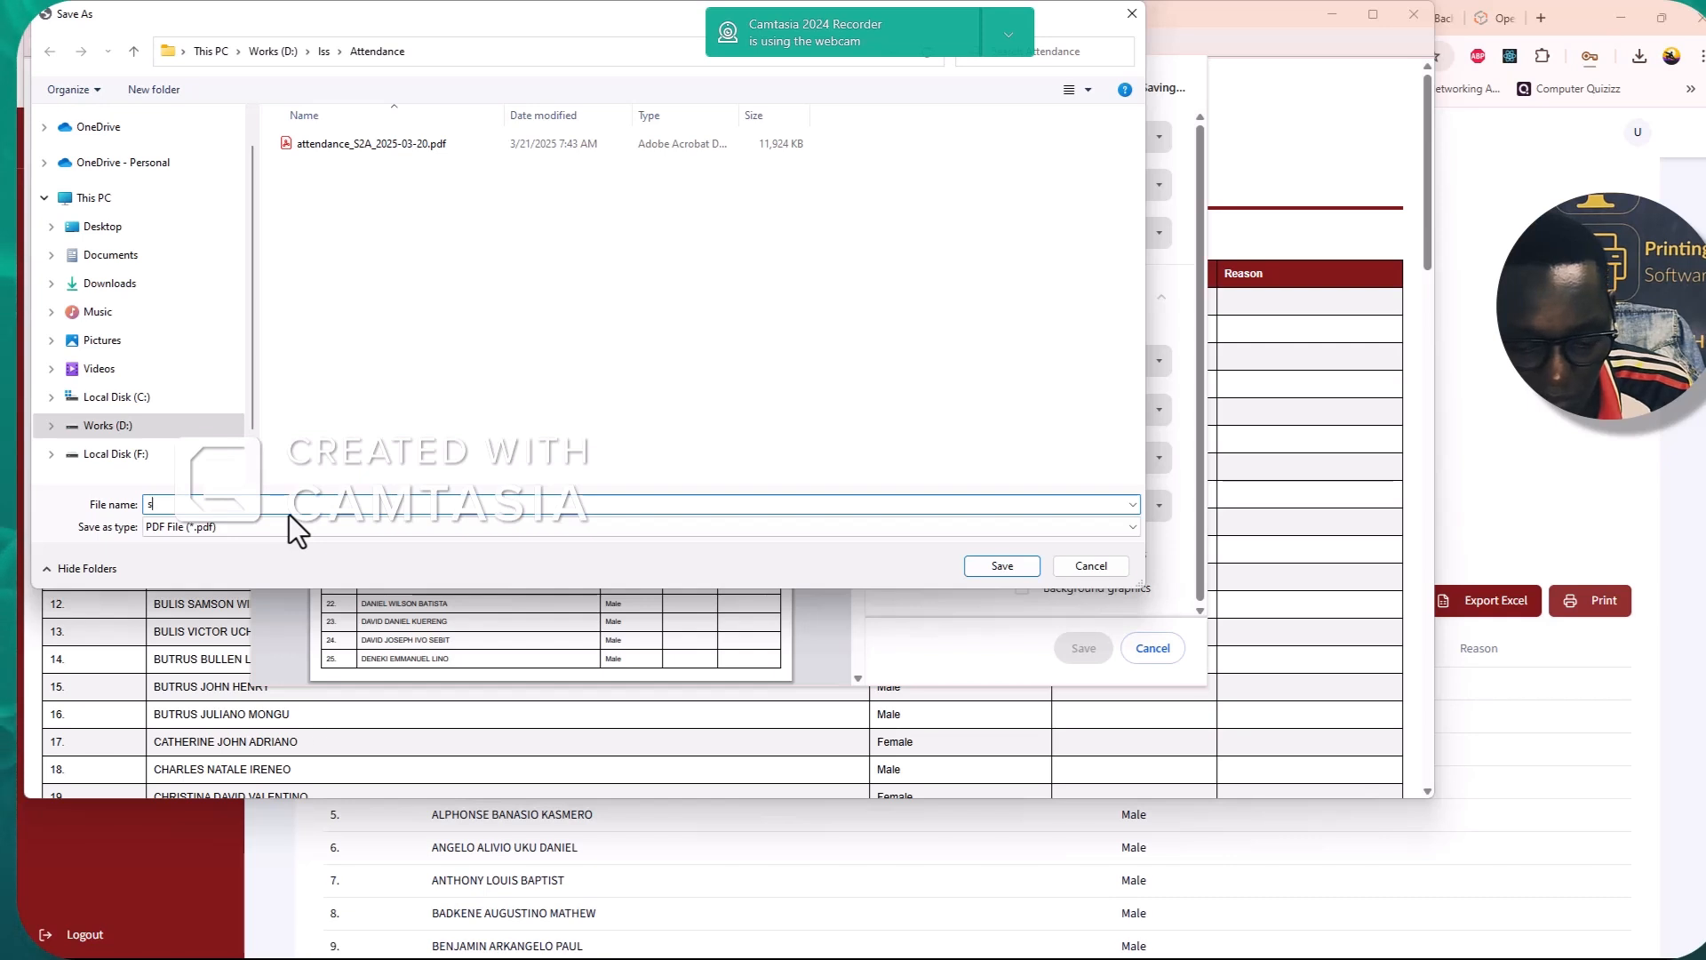
{"action": "key", "text": "BackSpace"}
{"action": "type", "text": "S@"}
{"action": "key", "text": "BackSpace"}
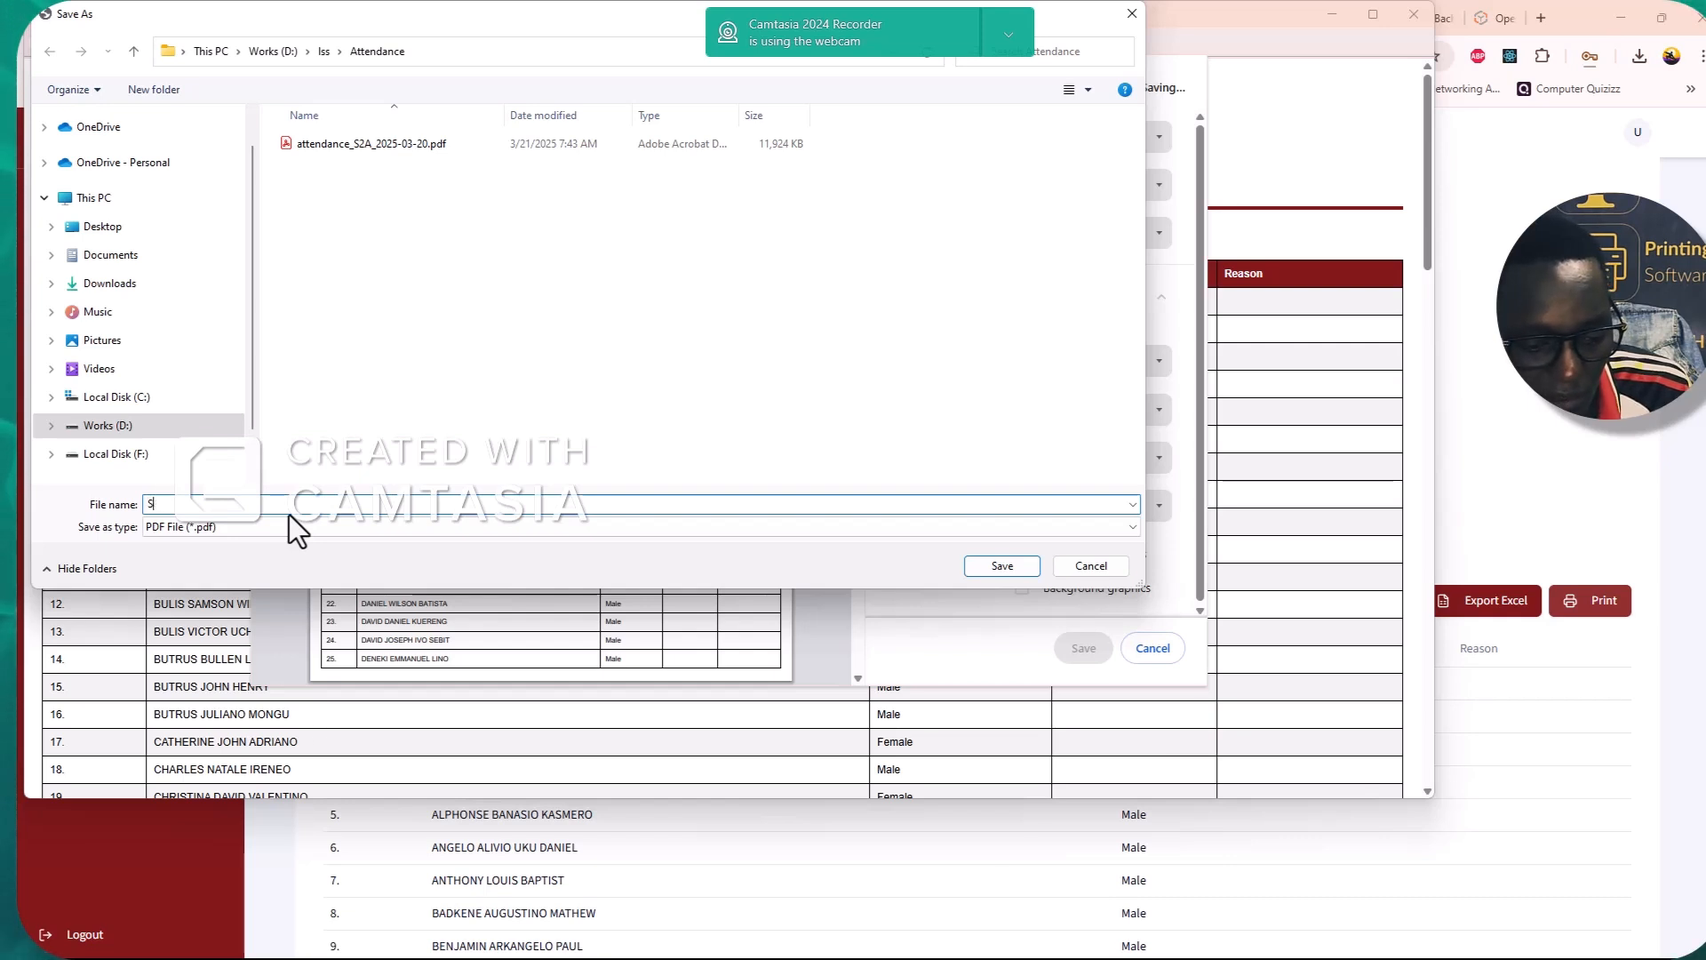
{"action": "type", "text": "2A-"}
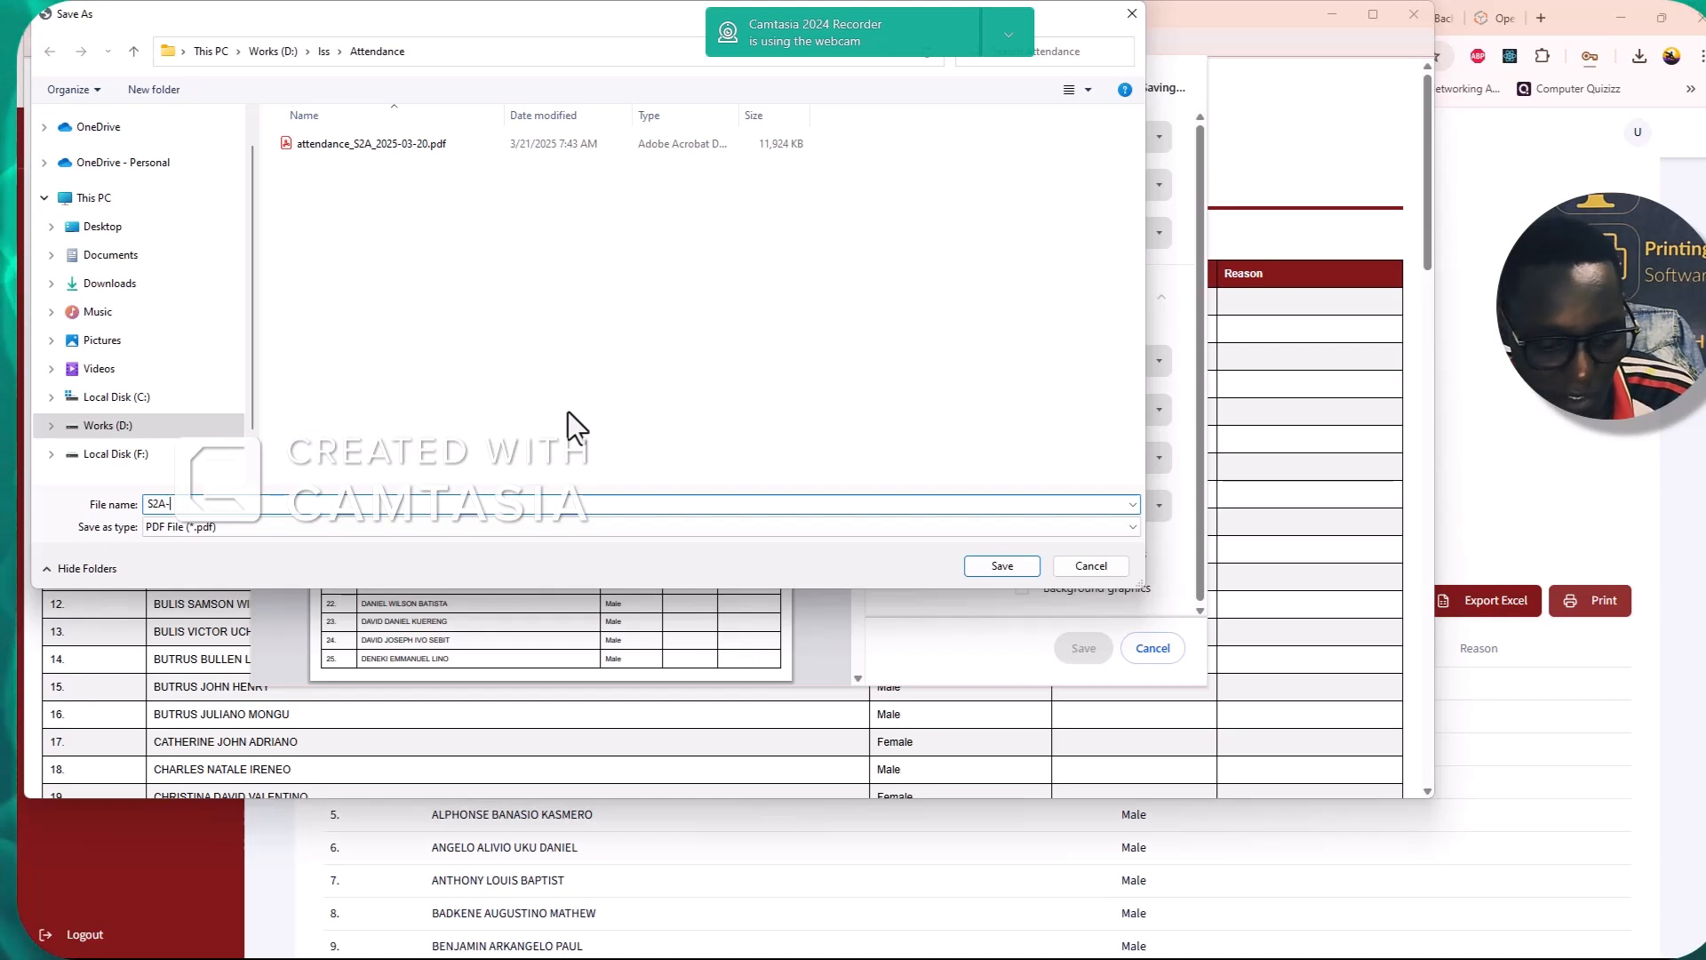
{"action": "type", "text": "21st"}
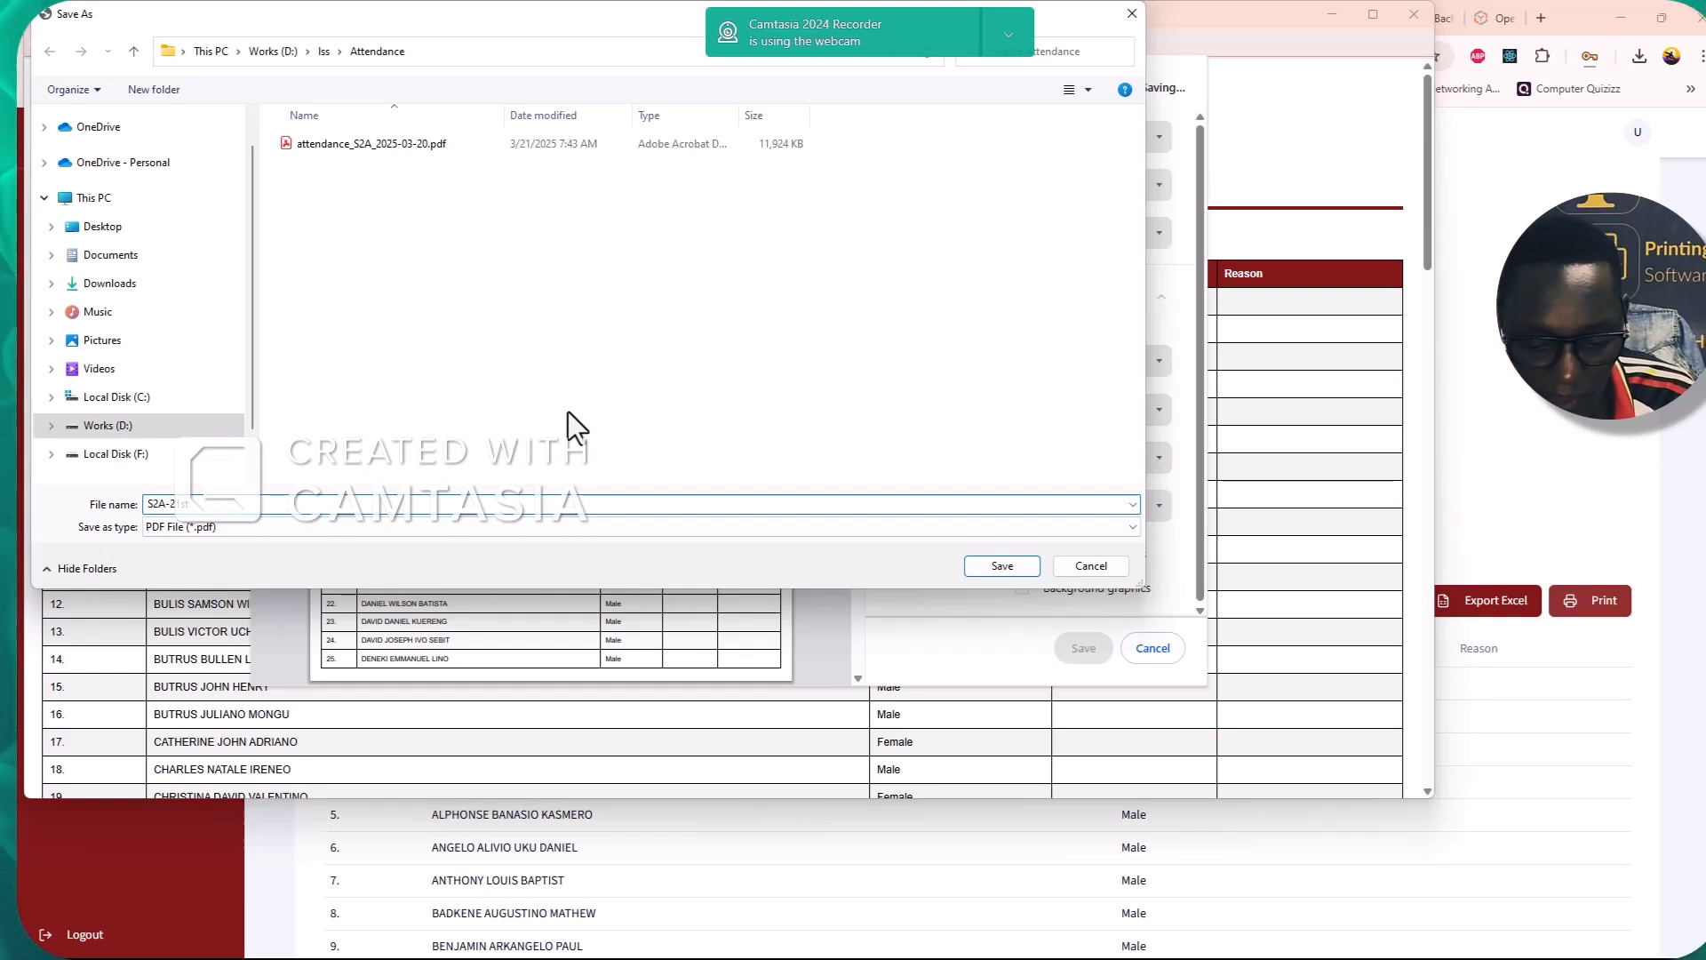
{"action": "type", "text": "-Mar"}
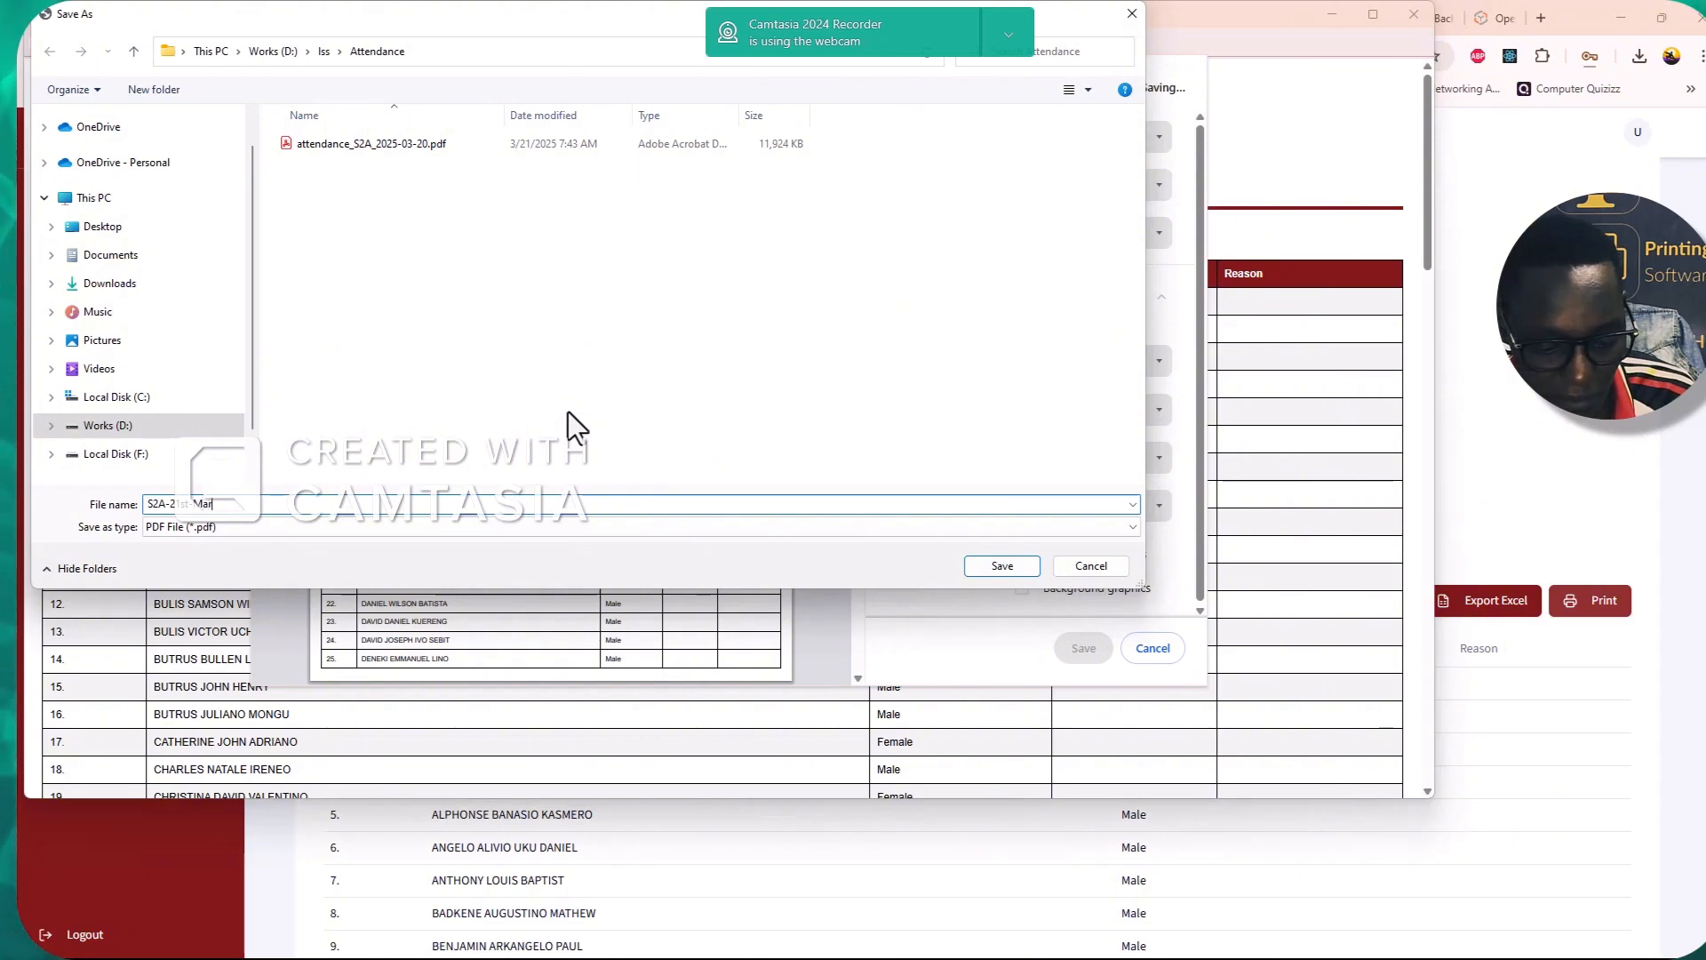
{"action": "type", "text": "ch-2025"}
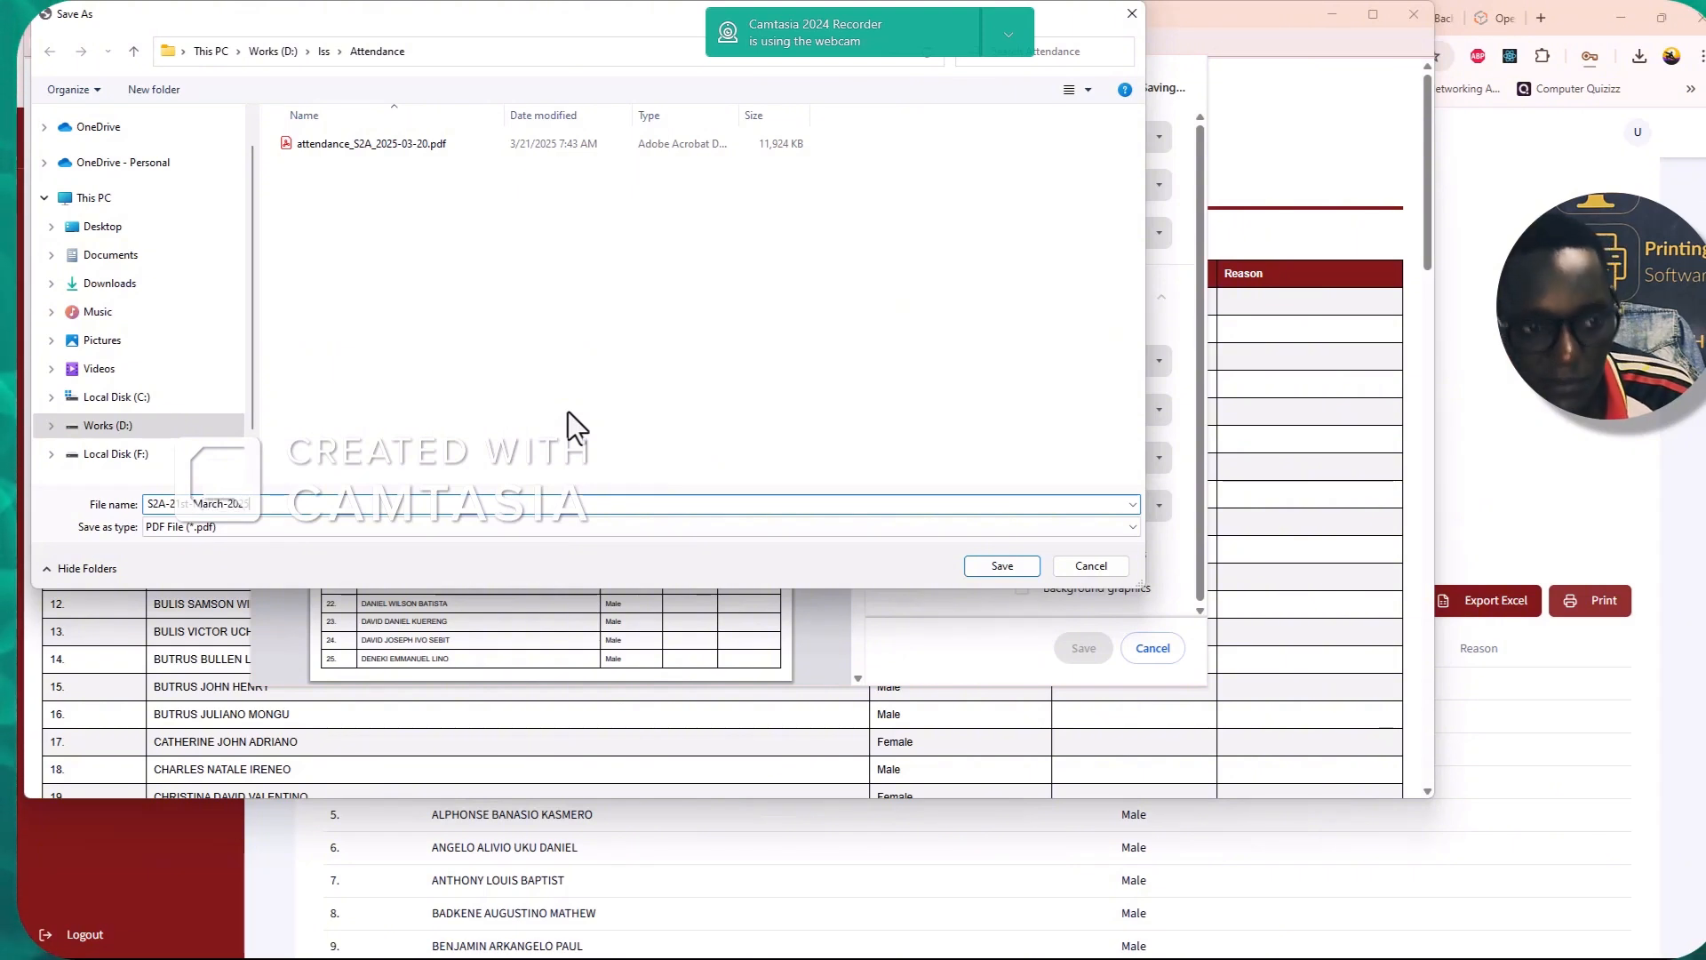
{"action": "left_click", "coordinate": [1019, 566]}
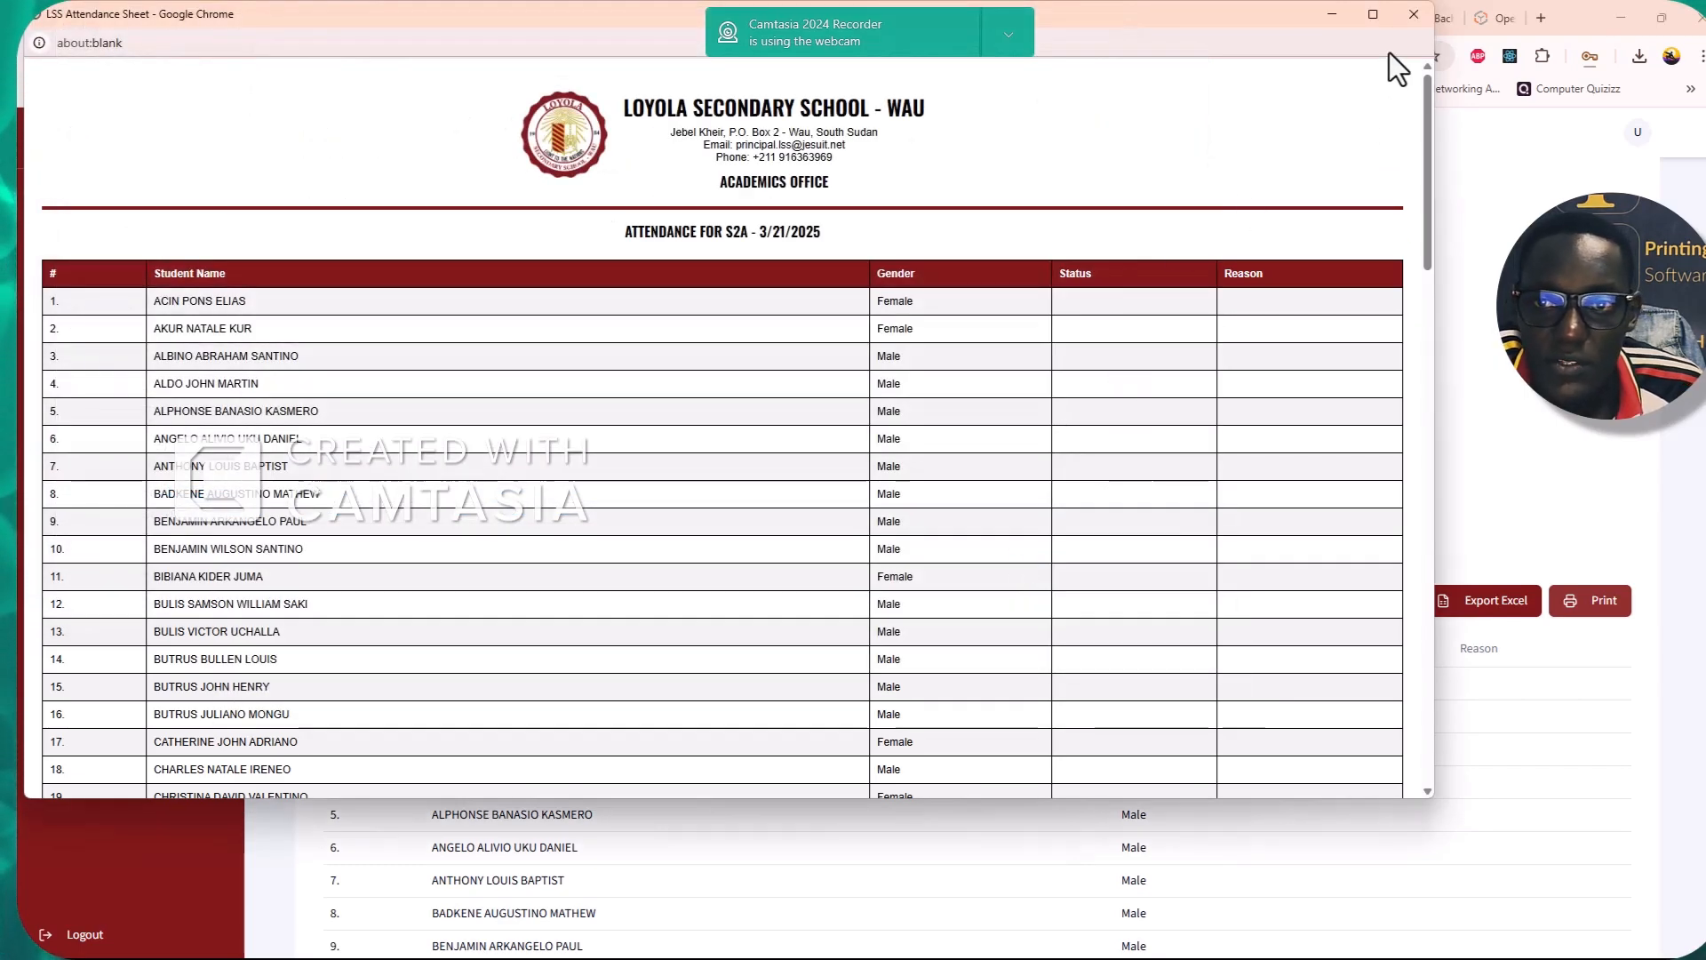
{"action": "left_click", "coordinate": [1415, 15]}
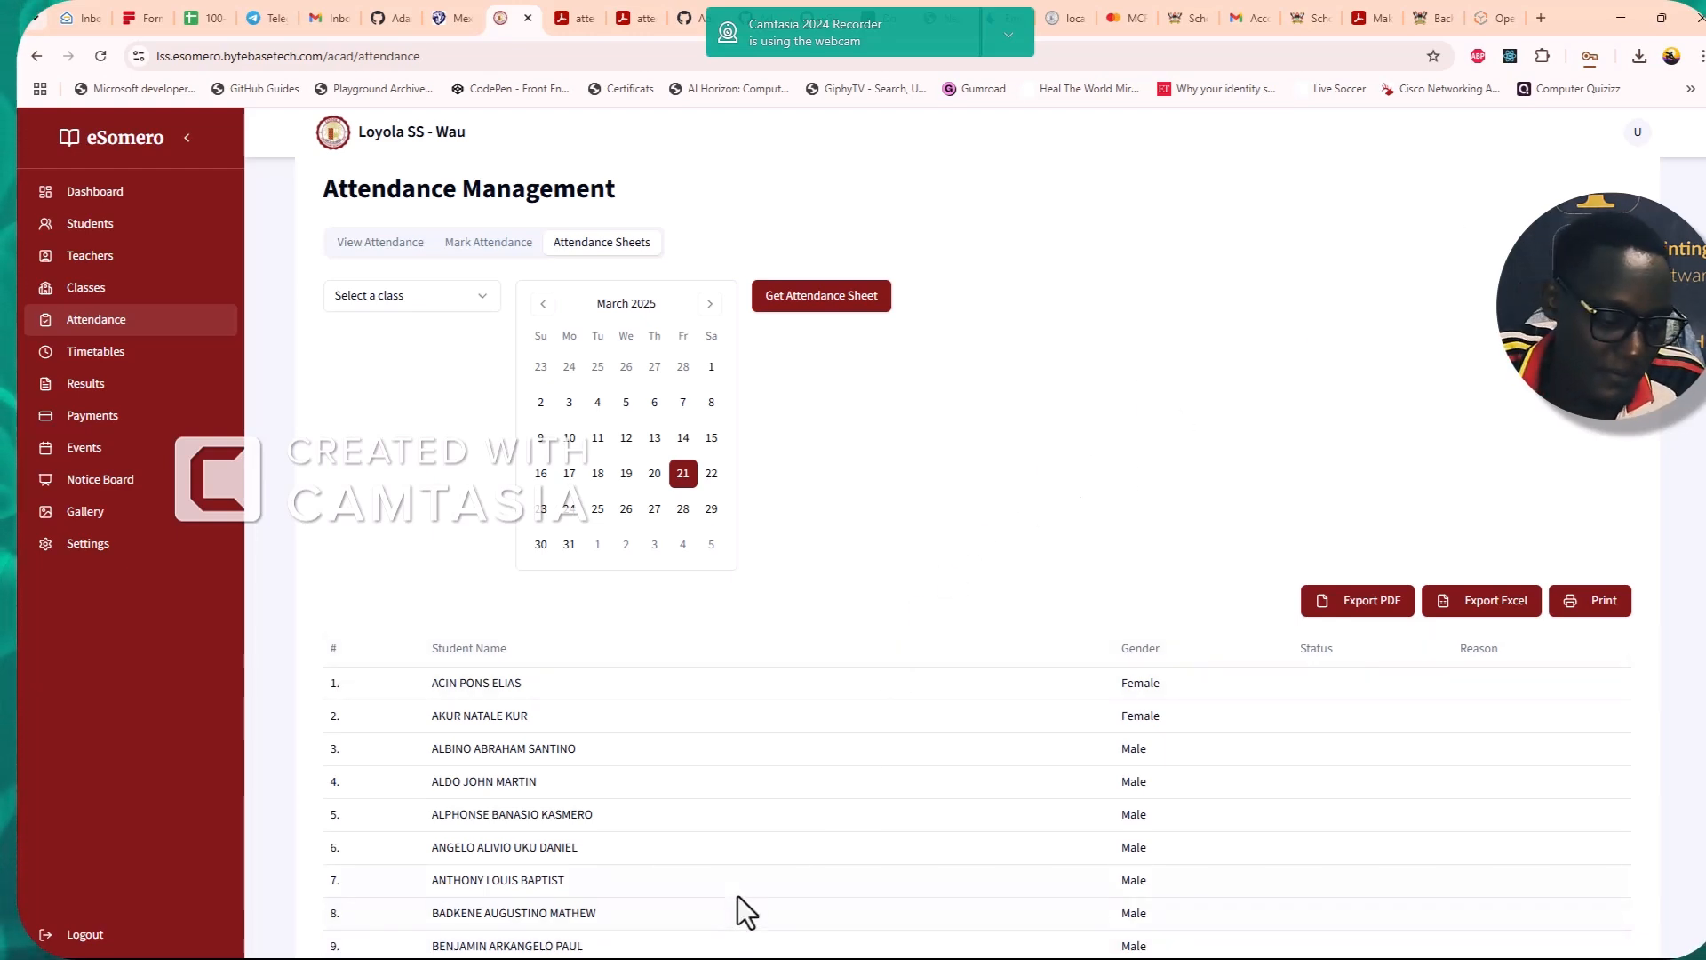
Switch to File Explorer, open the newly saved attendance PDF, and maximize its window in Acrobat
{"action": "key", "text": "super+Tab"}
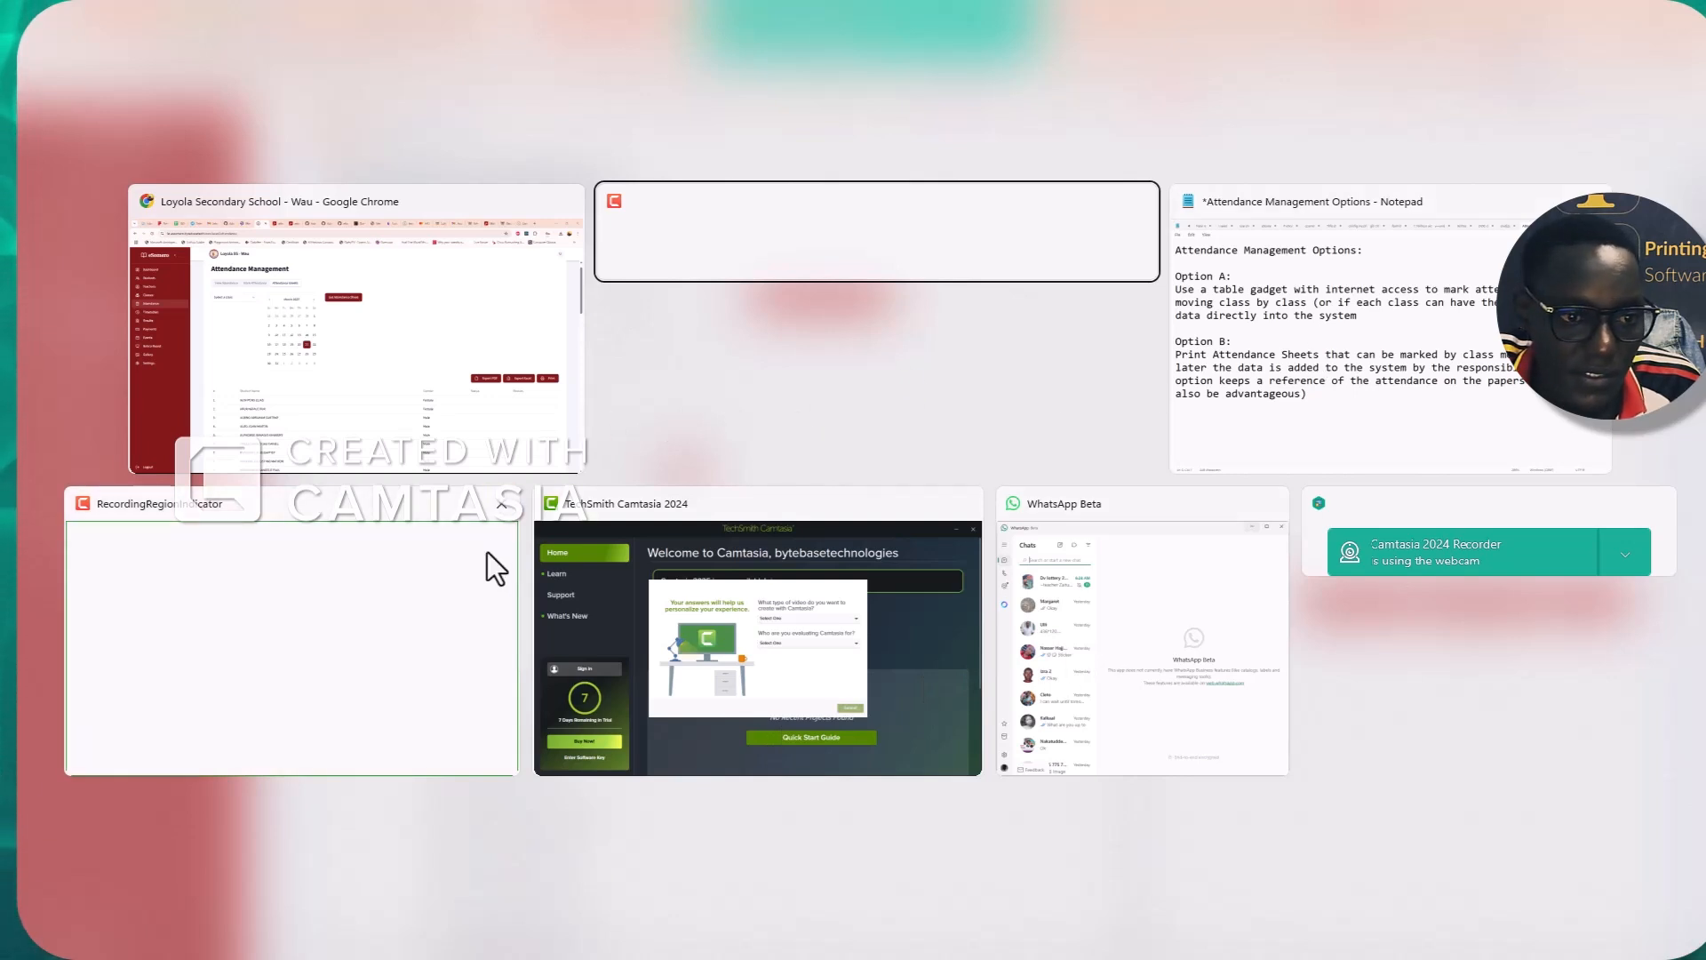
{"action": "left_click", "coordinate": [1041, 371]}
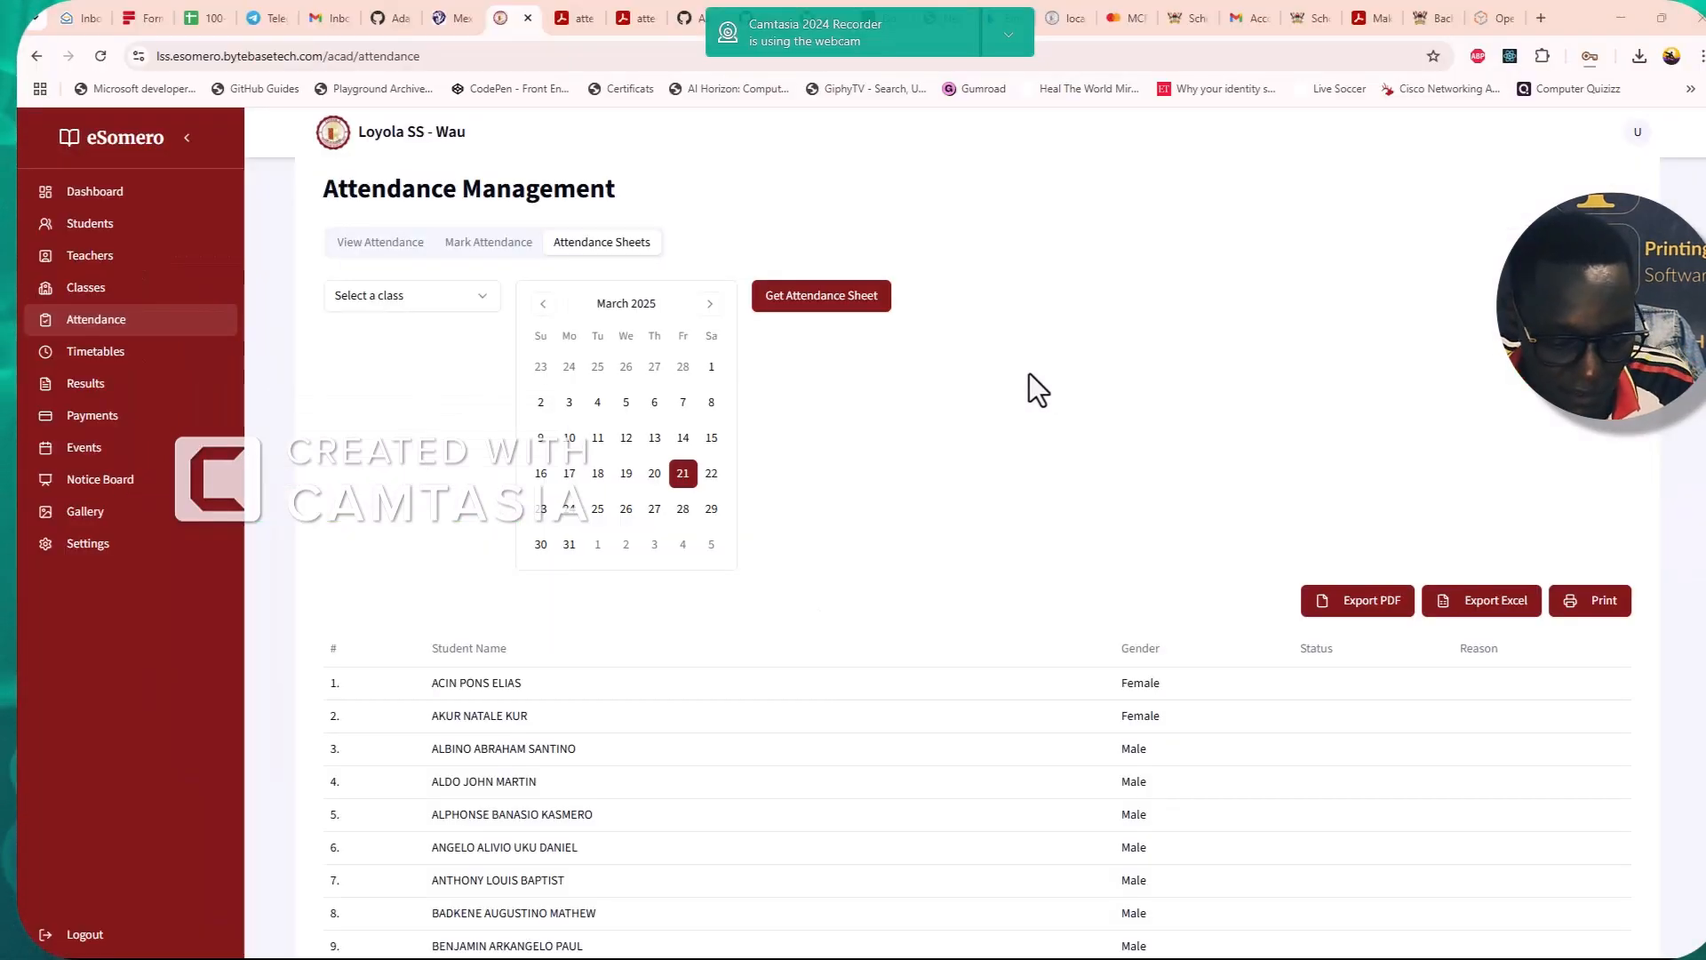
{"action": "key", "text": "super+e"}
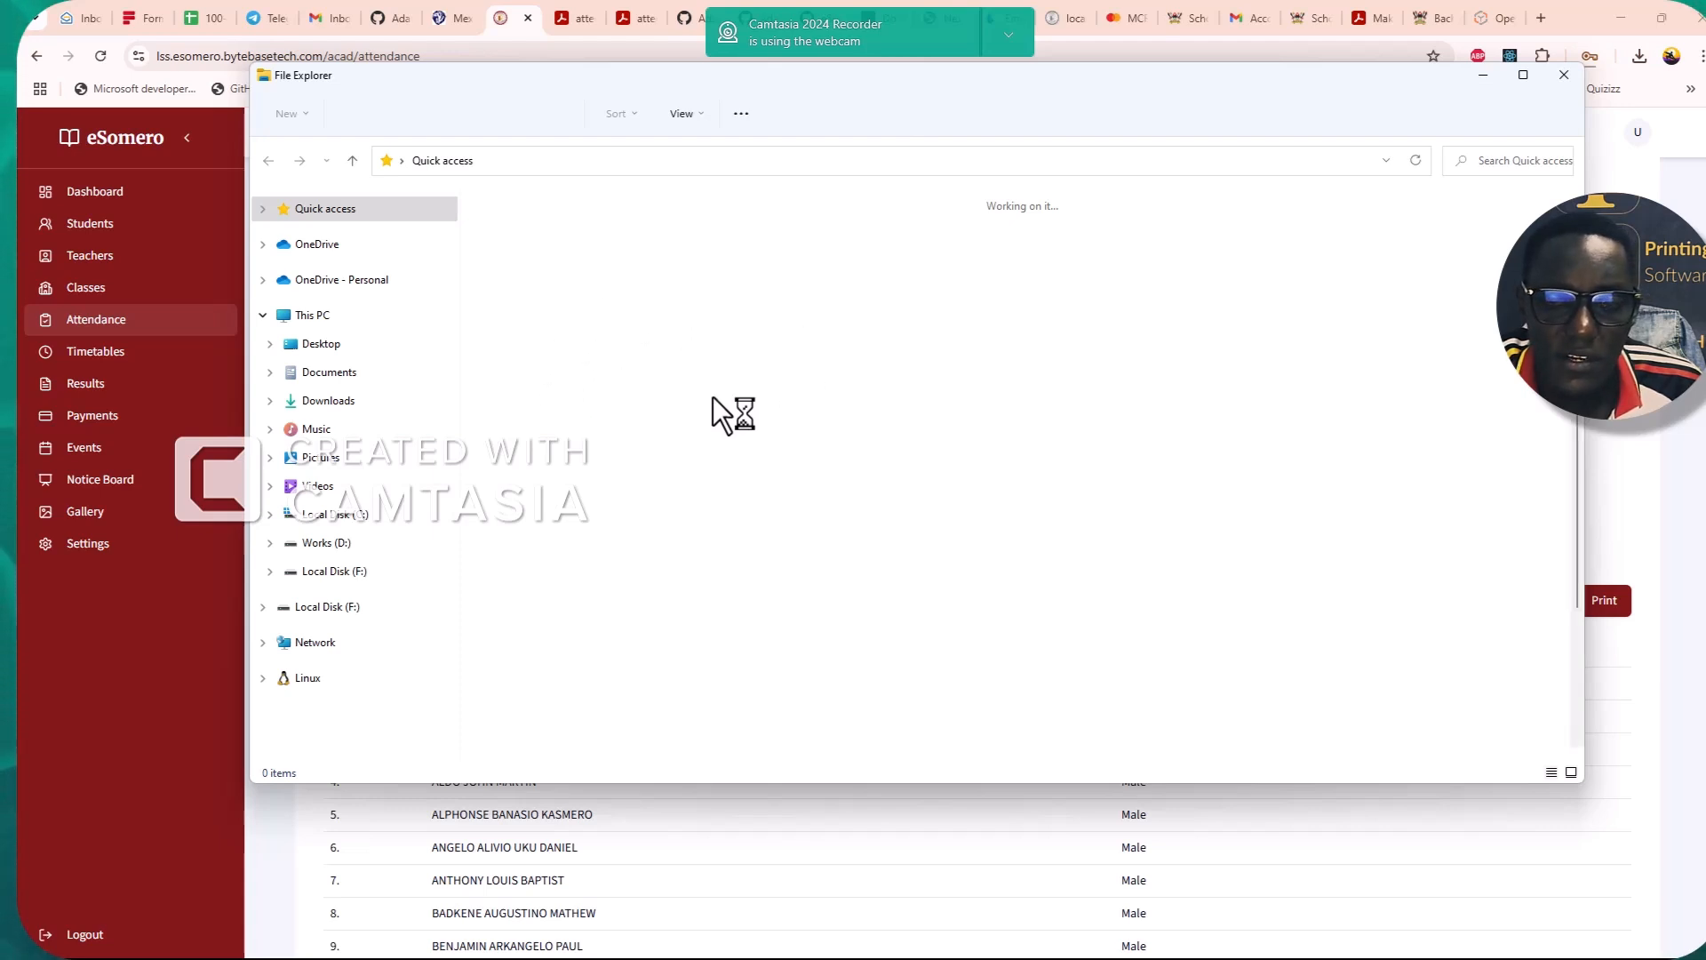
{"action": "left_click", "coordinate": [525, 665]}
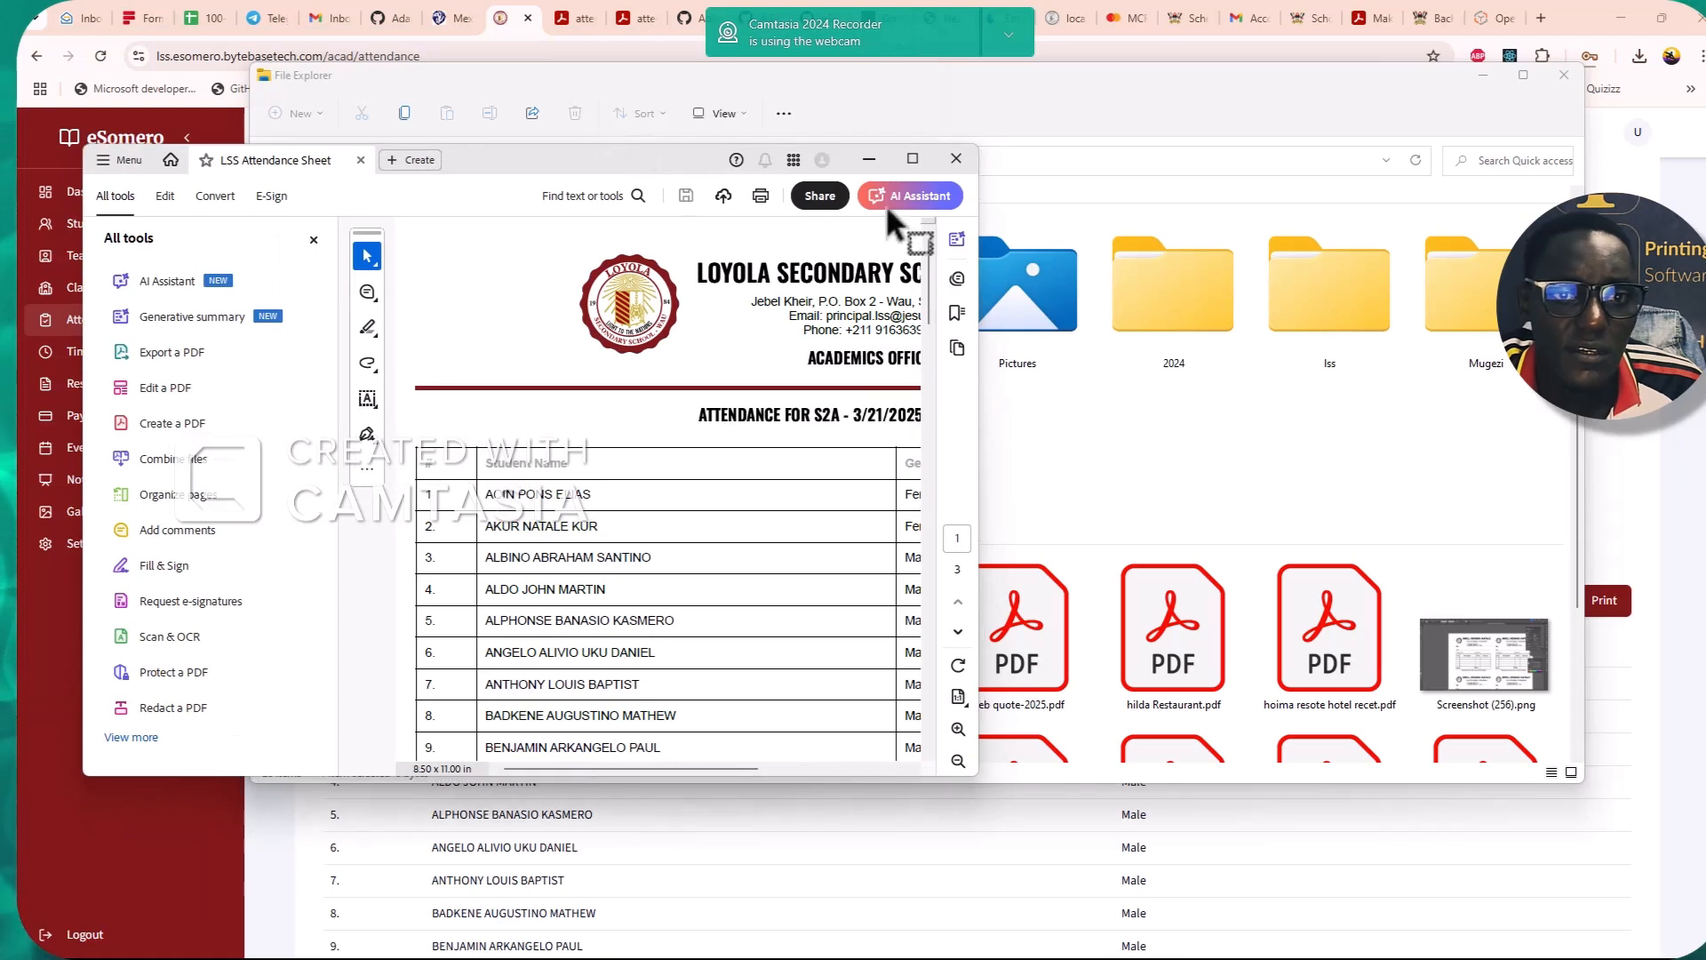
{"action": "left_click", "coordinate": [917, 160]}
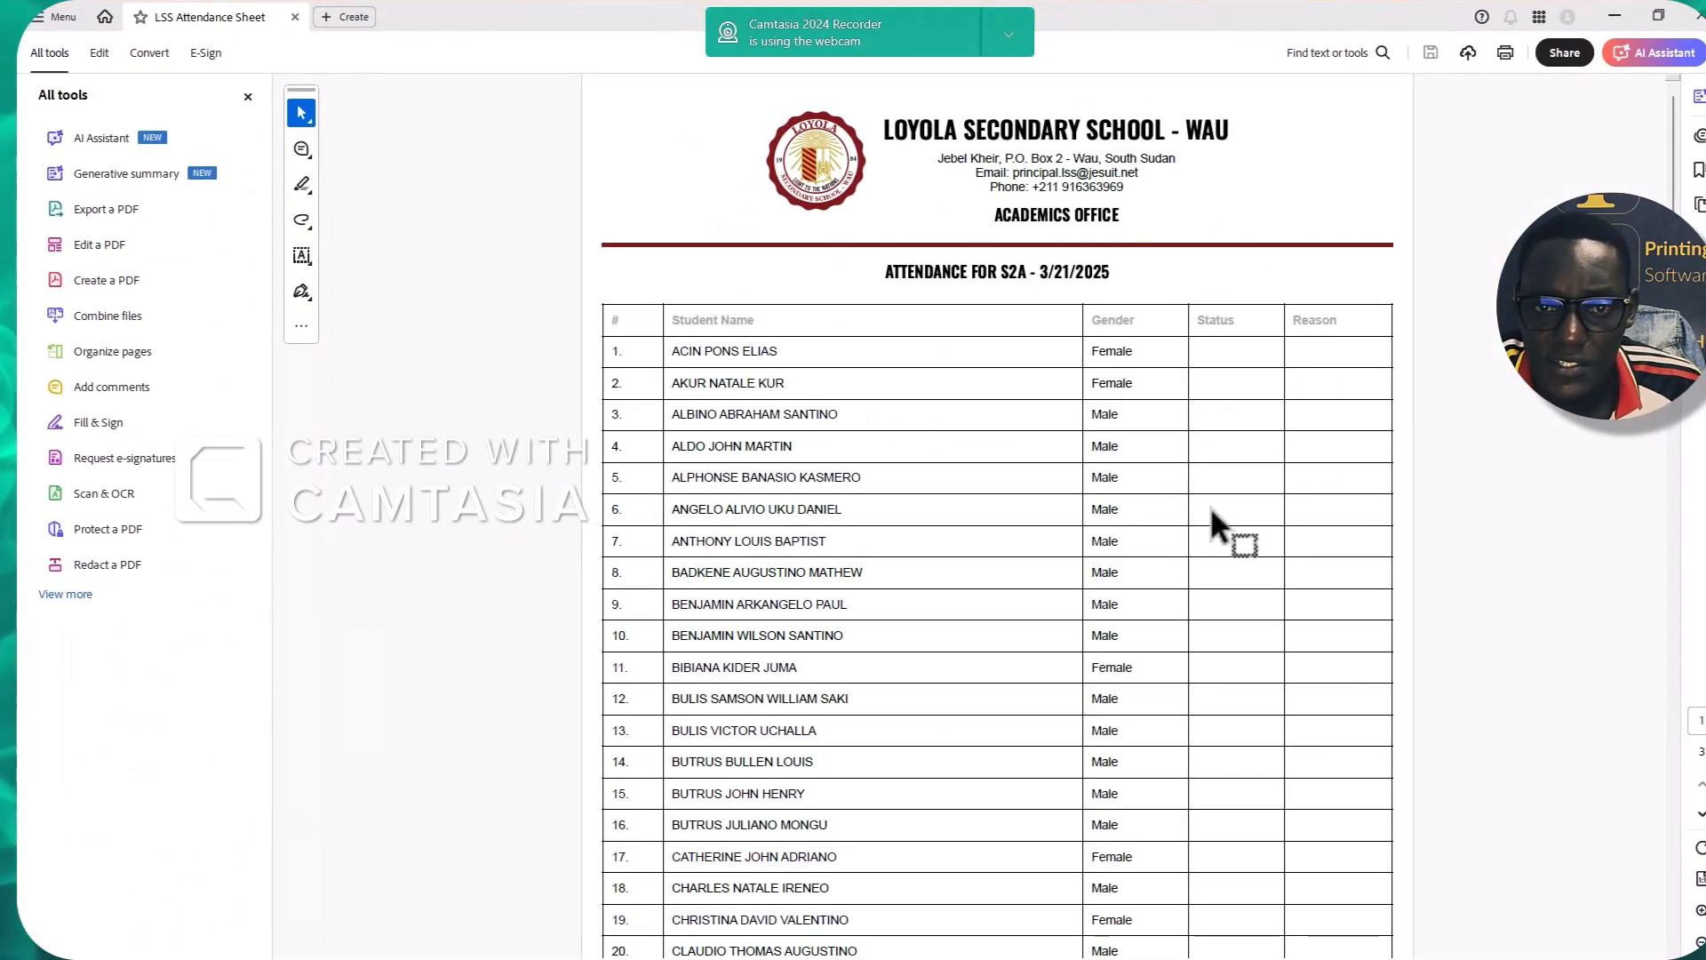
Review the pages of the printed S2A attendance PDF, return to its first page, and close the document window
{"action": "scroll", "coordinate": [1189, 514], "scroll_direction": "down", "scroll_amount": 5}
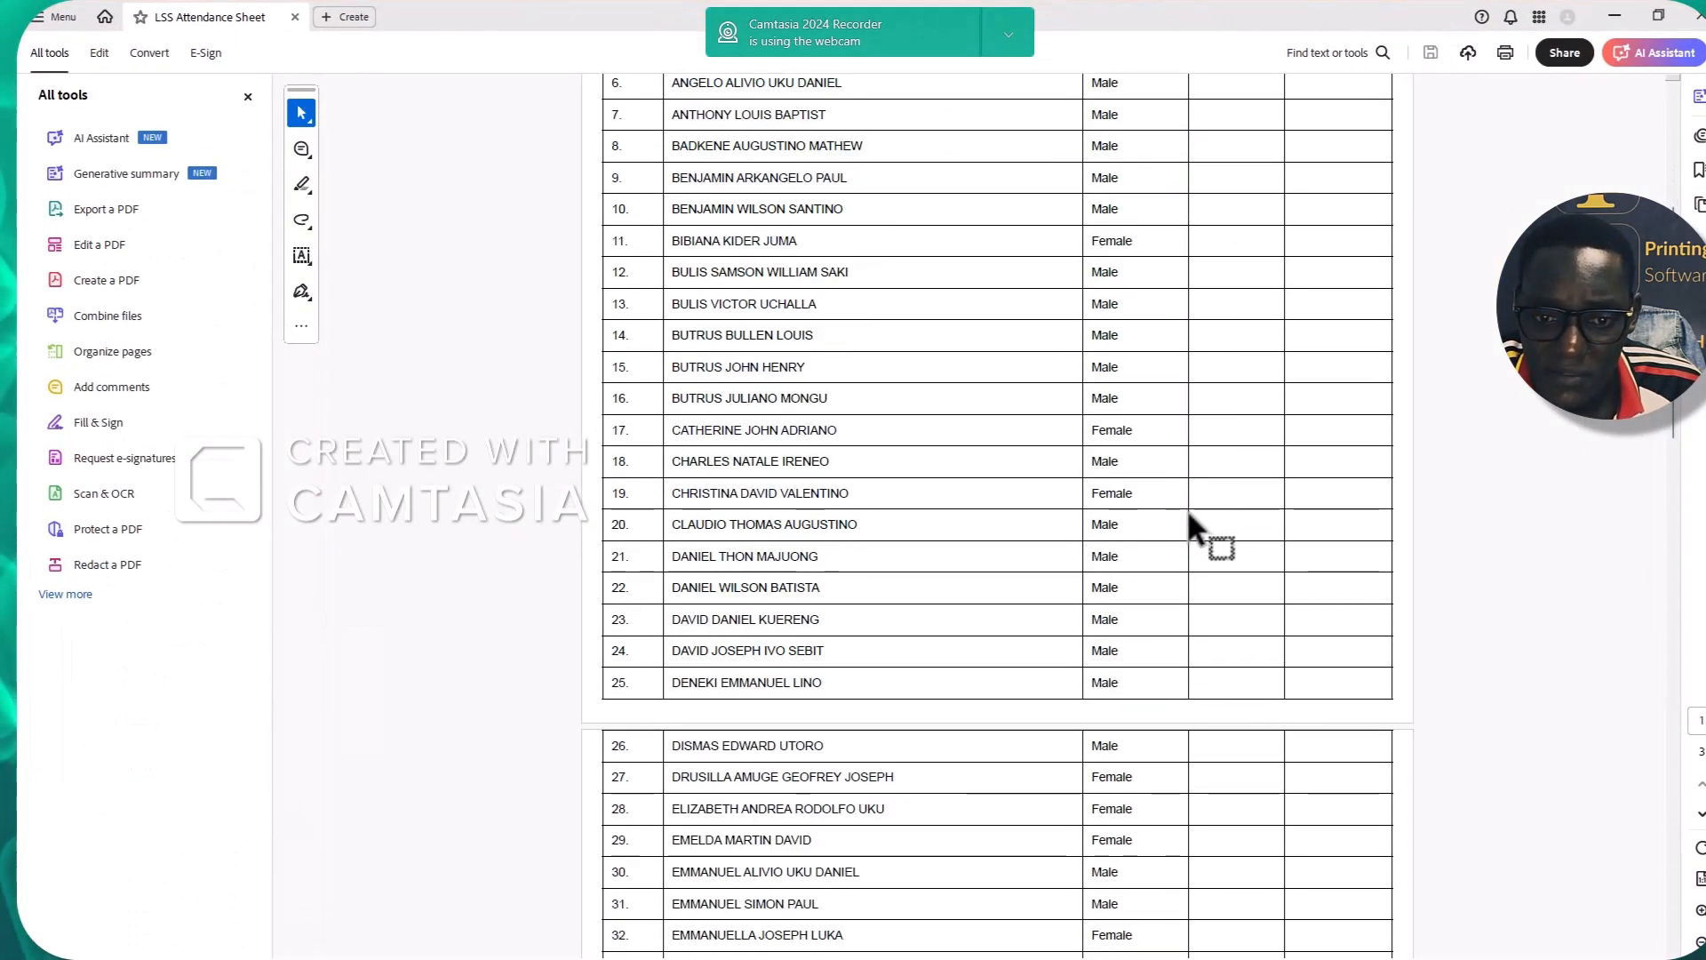
{"action": "scroll", "coordinate": [1189, 514], "scroll_direction": "down", "scroll_amount": 4}
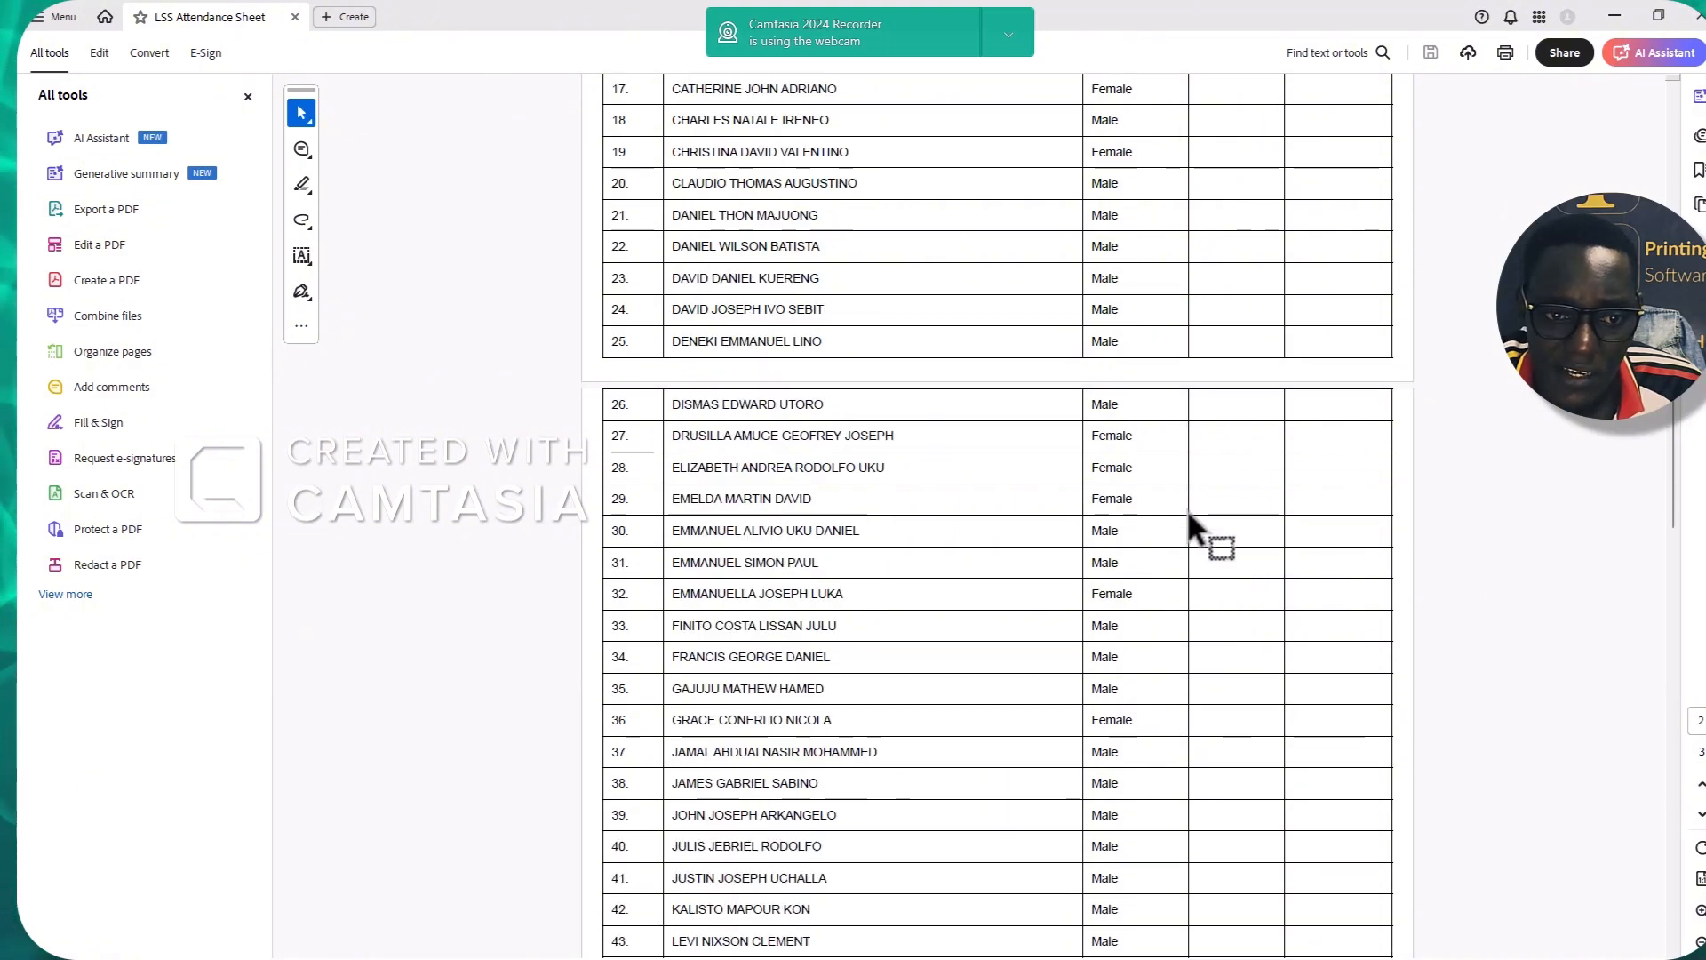
{"action": "scroll", "coordinate": [1189, 514], "scroll_direction": "down", "scroll_amount": 3}
{"action": "scroll", "coordinate": [1189, 513], "scroll_direction": "down", "scroll_amount": 2}
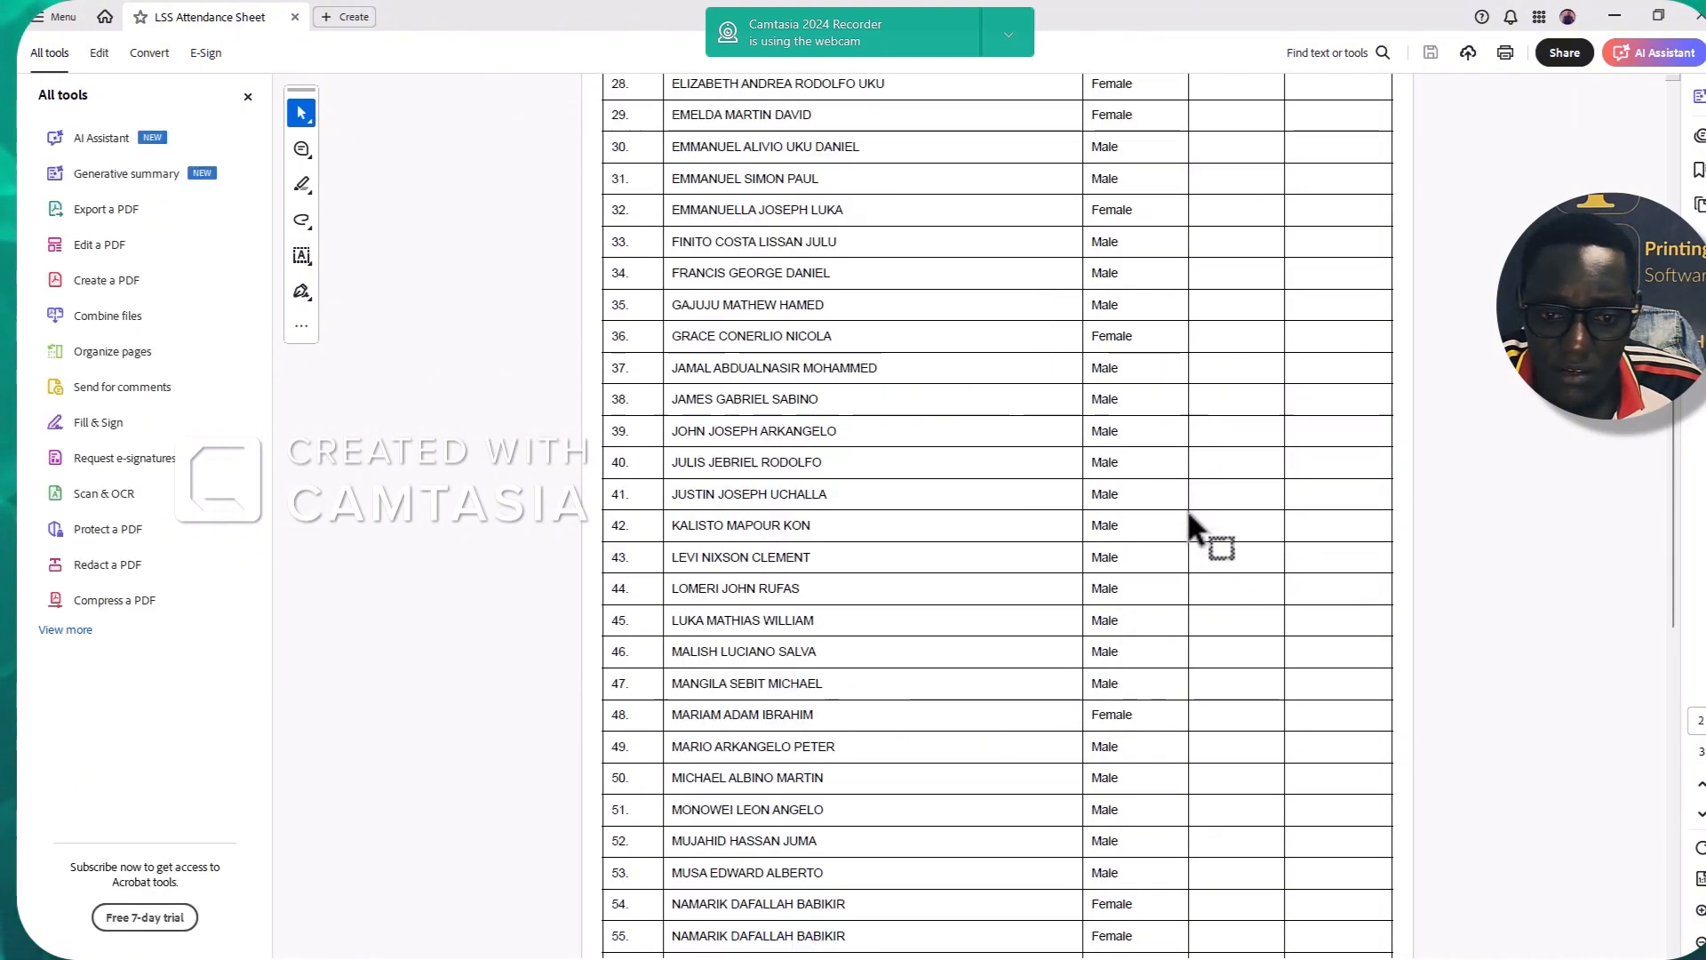
{"action": "left_click_drag", "start_coordinate": [1679, 472], "coordinate": [1688, 165]}
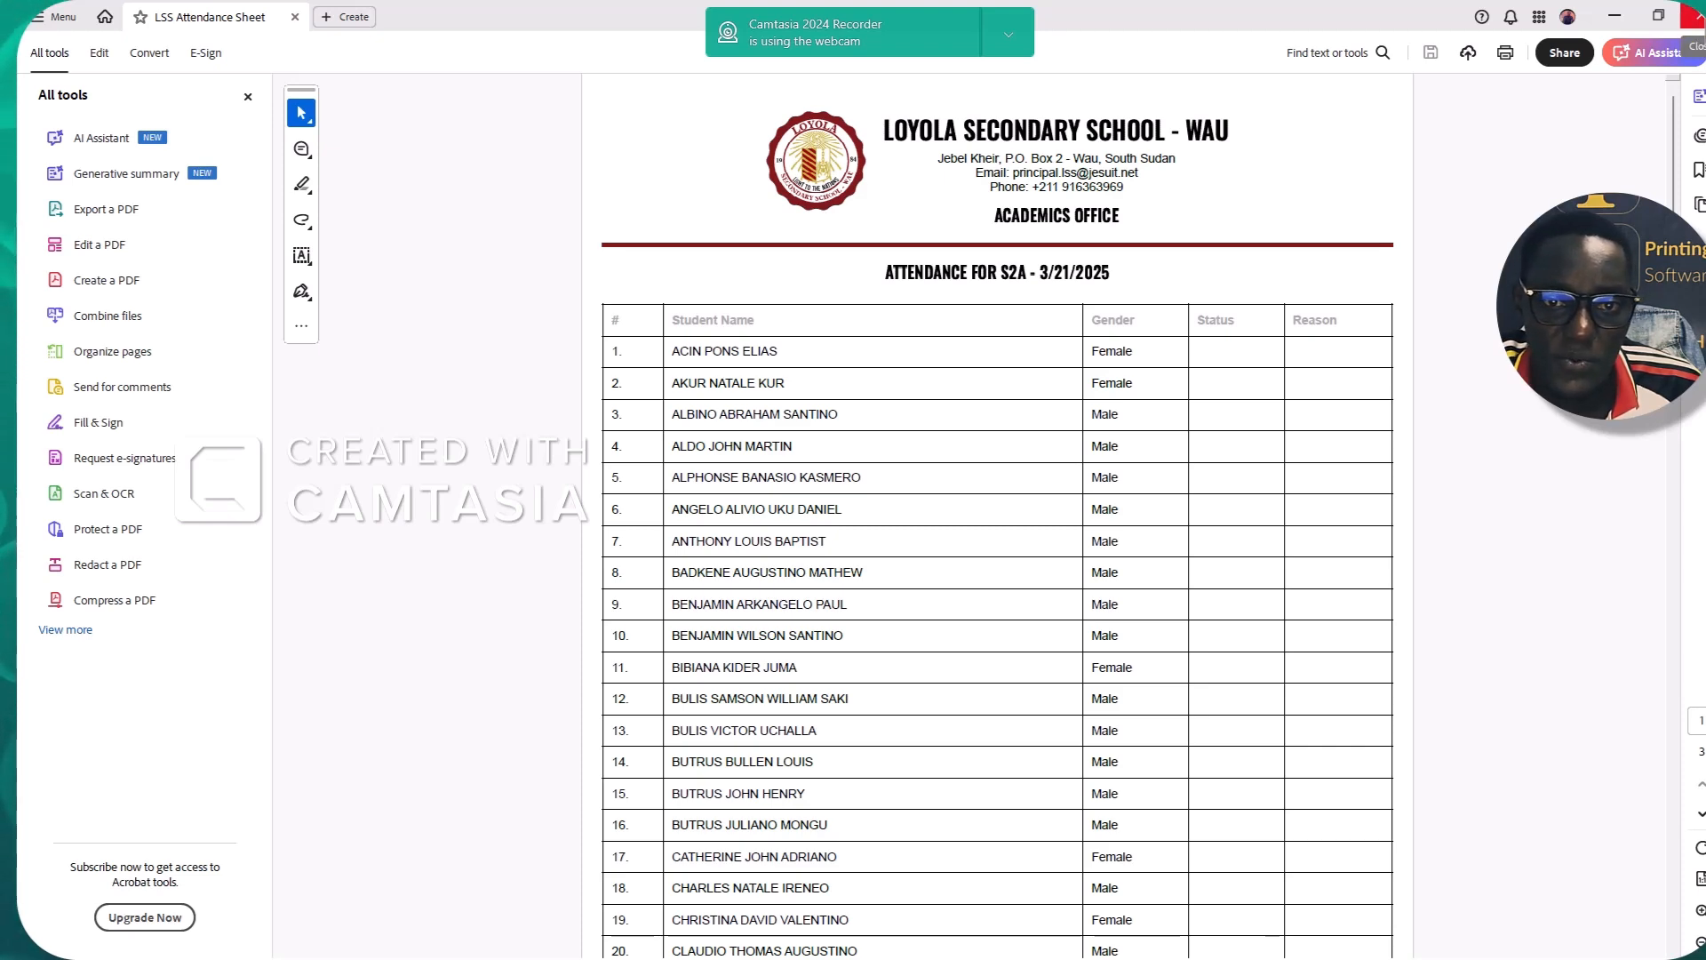
{"action": "left_click", "coordinate": [1697, 16]}
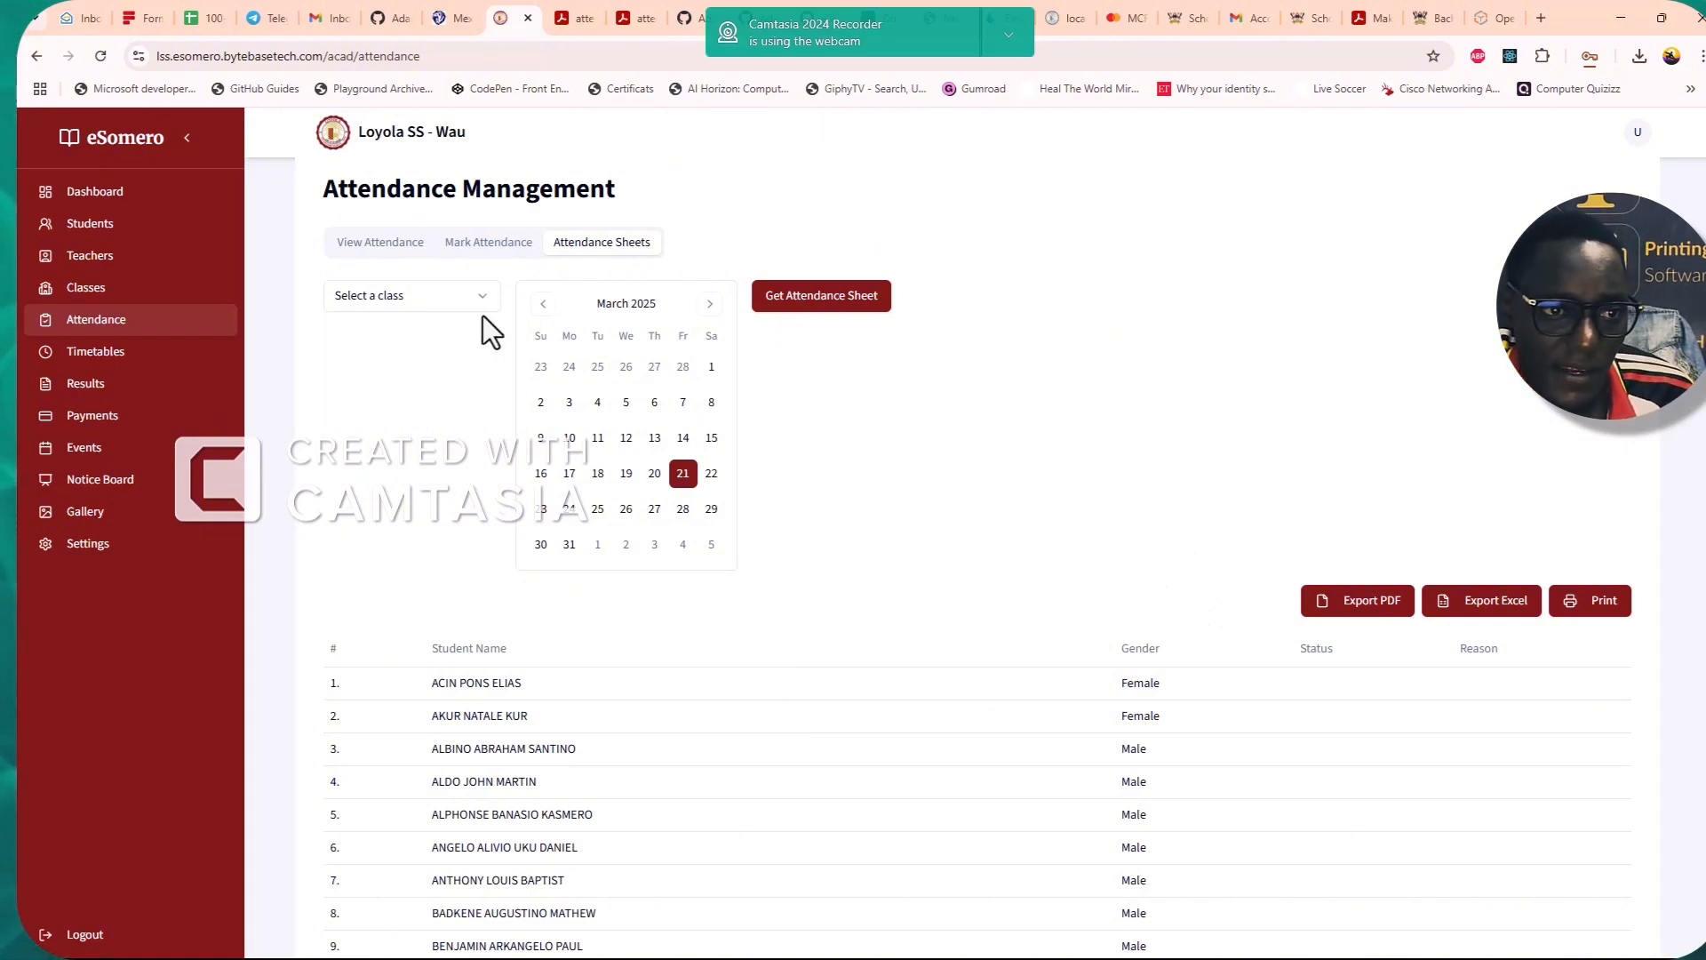
Start marking attendance for the Preparatory class on 21 March 2025 and fetch its students
{"action": "left_click", "coordinate": [470, 242]}
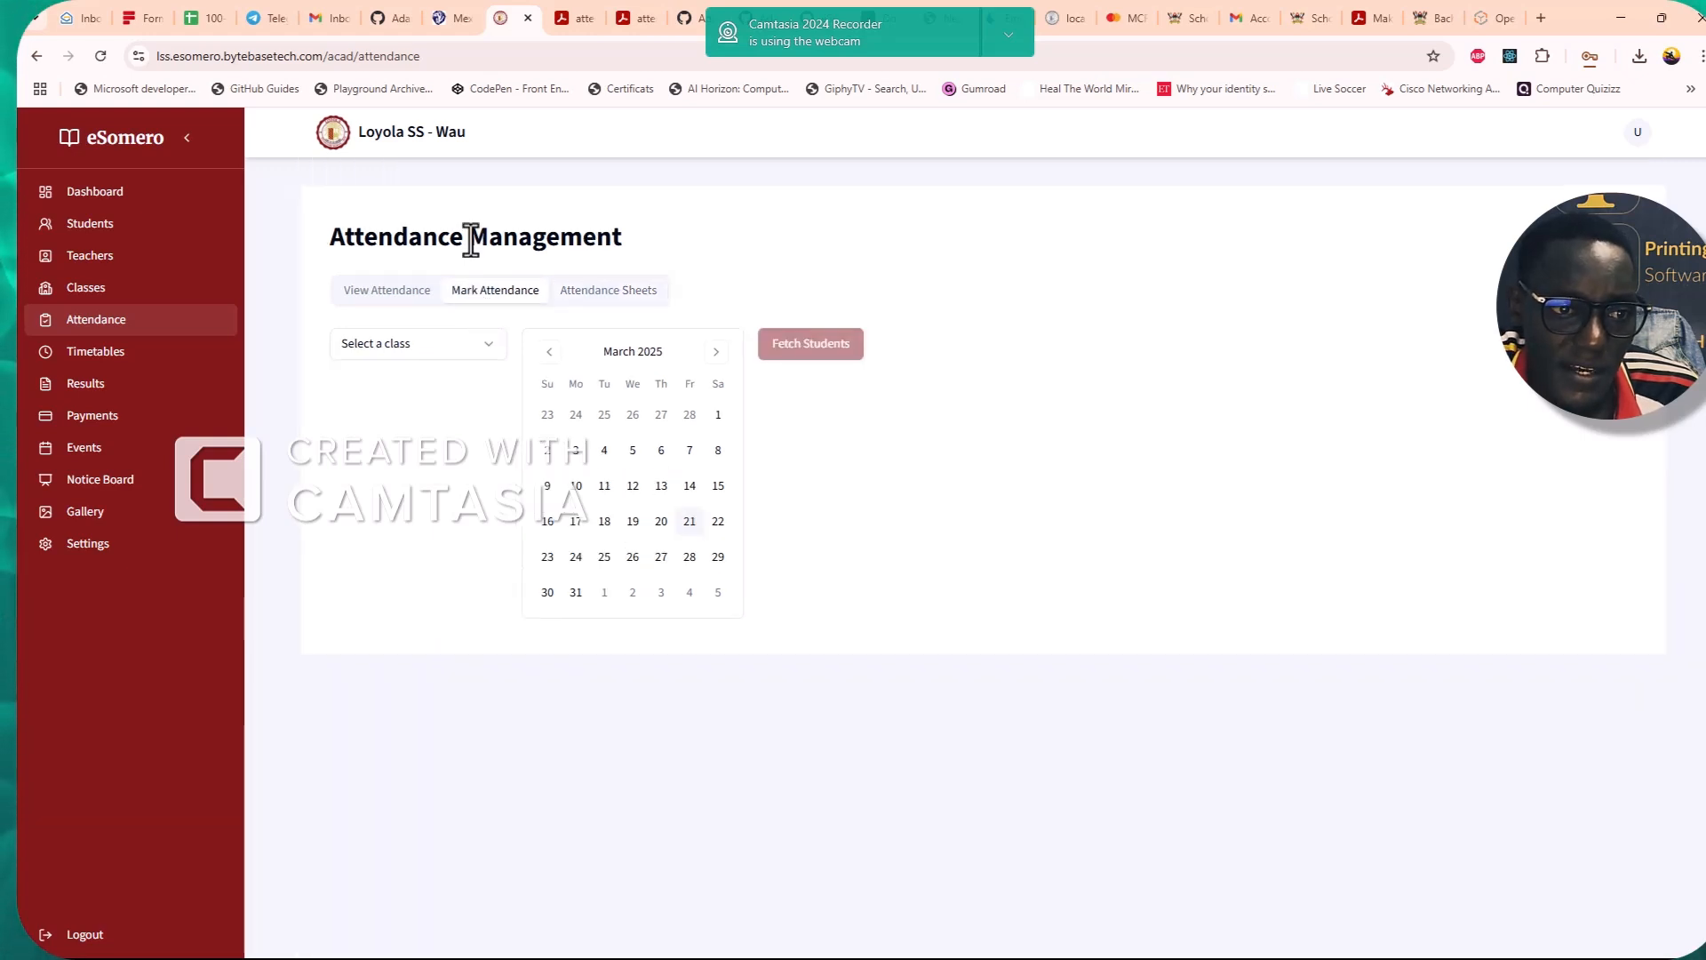
{"action": "left_click", "coordinate": [478, 355]}
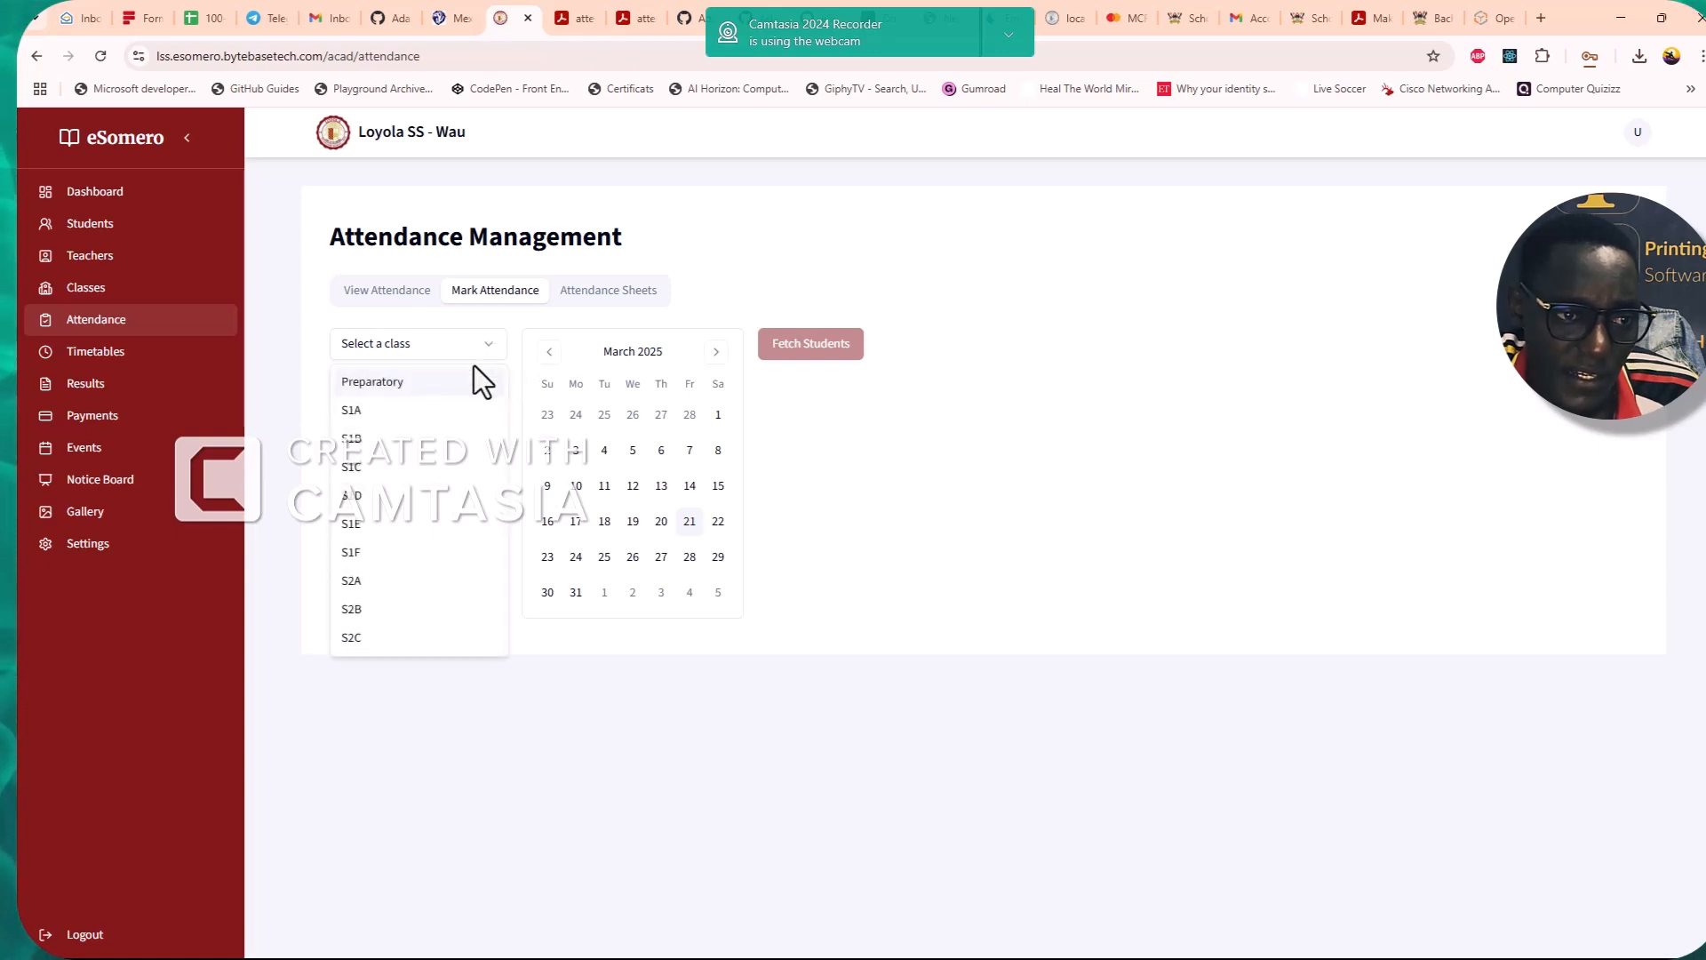
{"action": "left_click", "coordinate": [376, 381]}
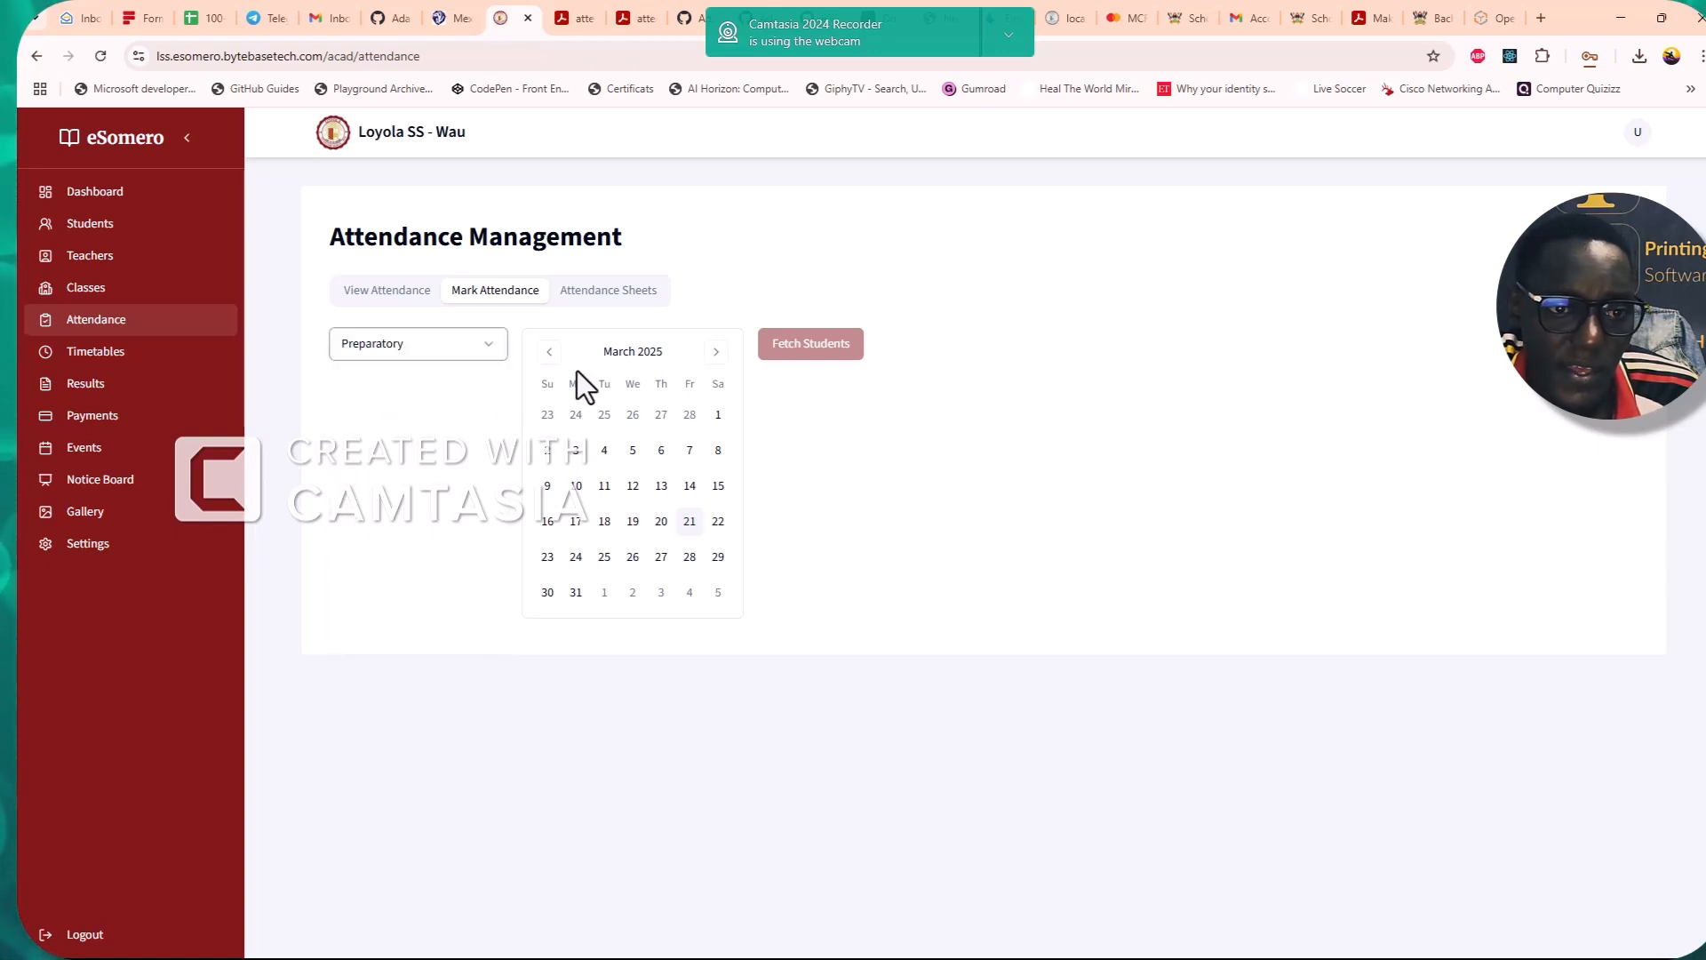
{"action": "left_click", "coordinate": [690, 525]}
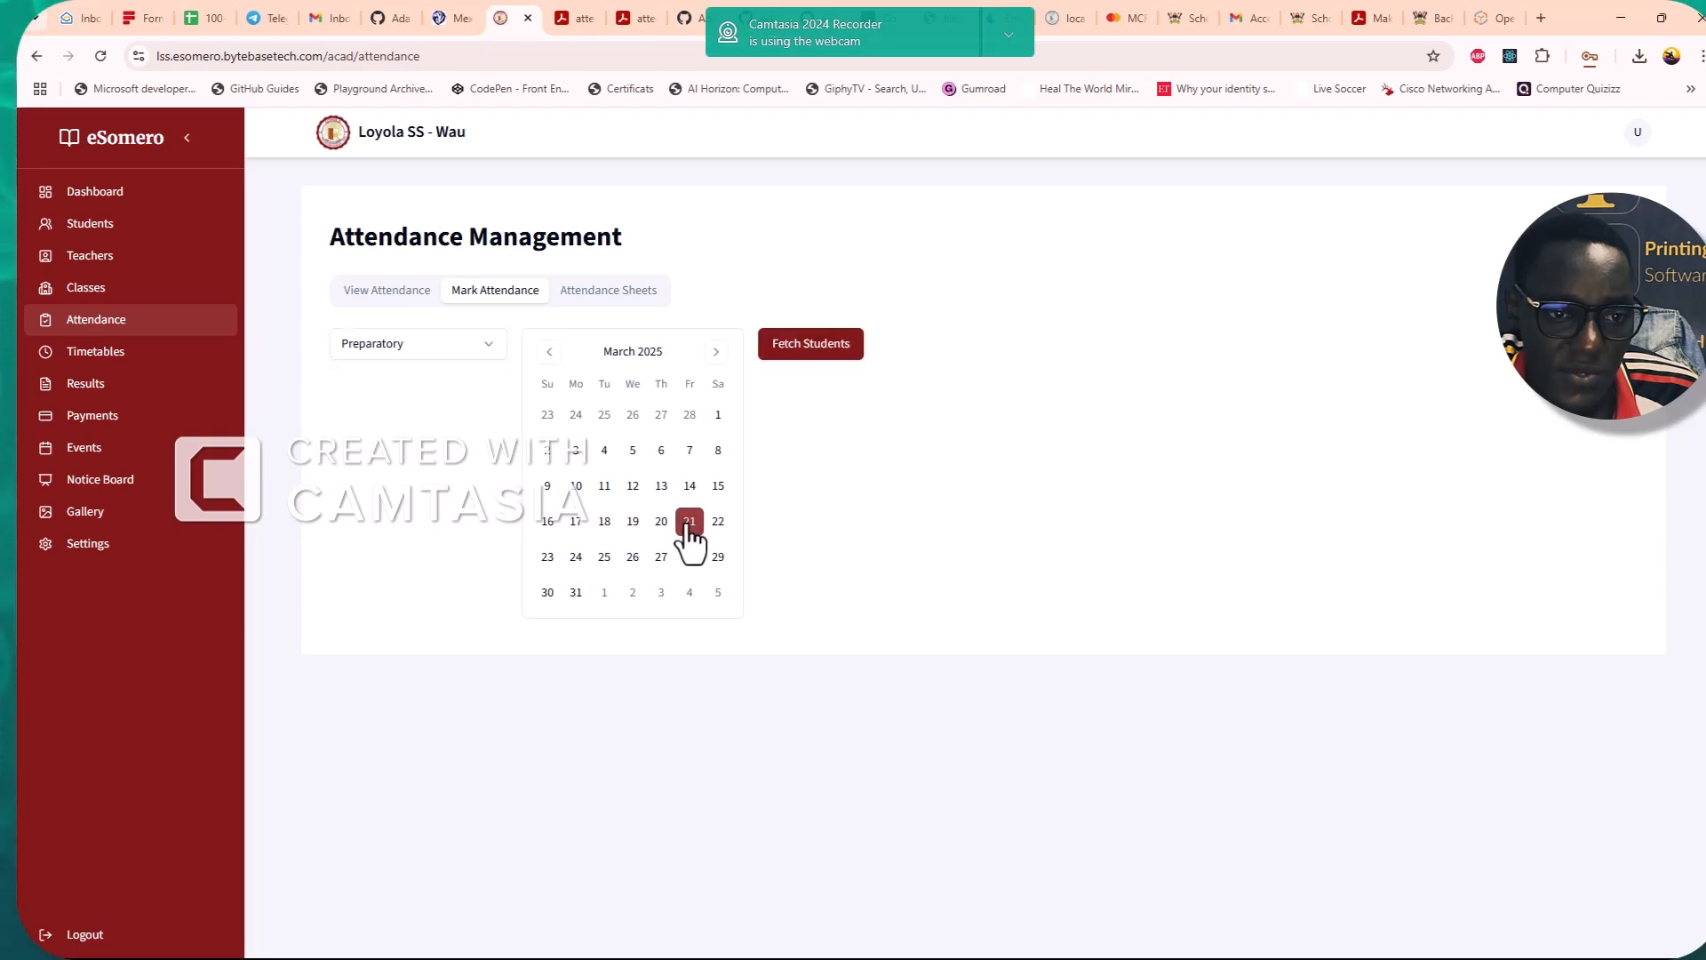
{"action": "left_click", "coordinate": [808, 348]}
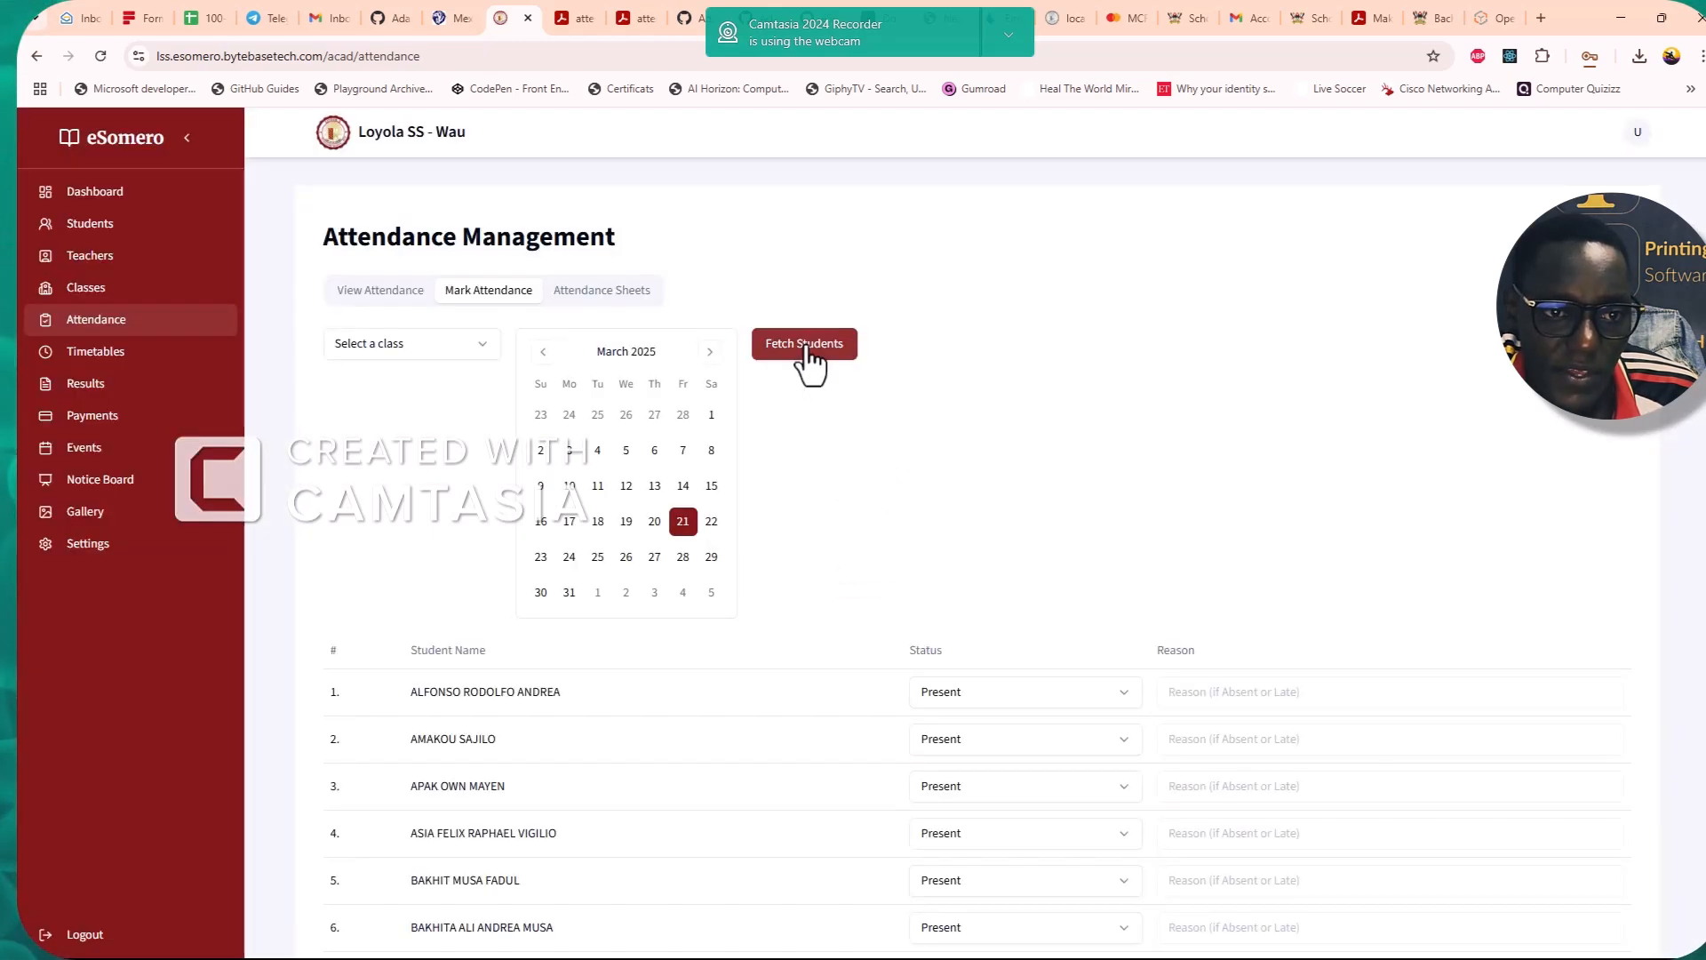
Check the available attendance statuses for the first student and keep Present selected
{"action": "scroll", "coordinate": [438, 507], "scroll_direction": "down", "scroll_amount": 3}
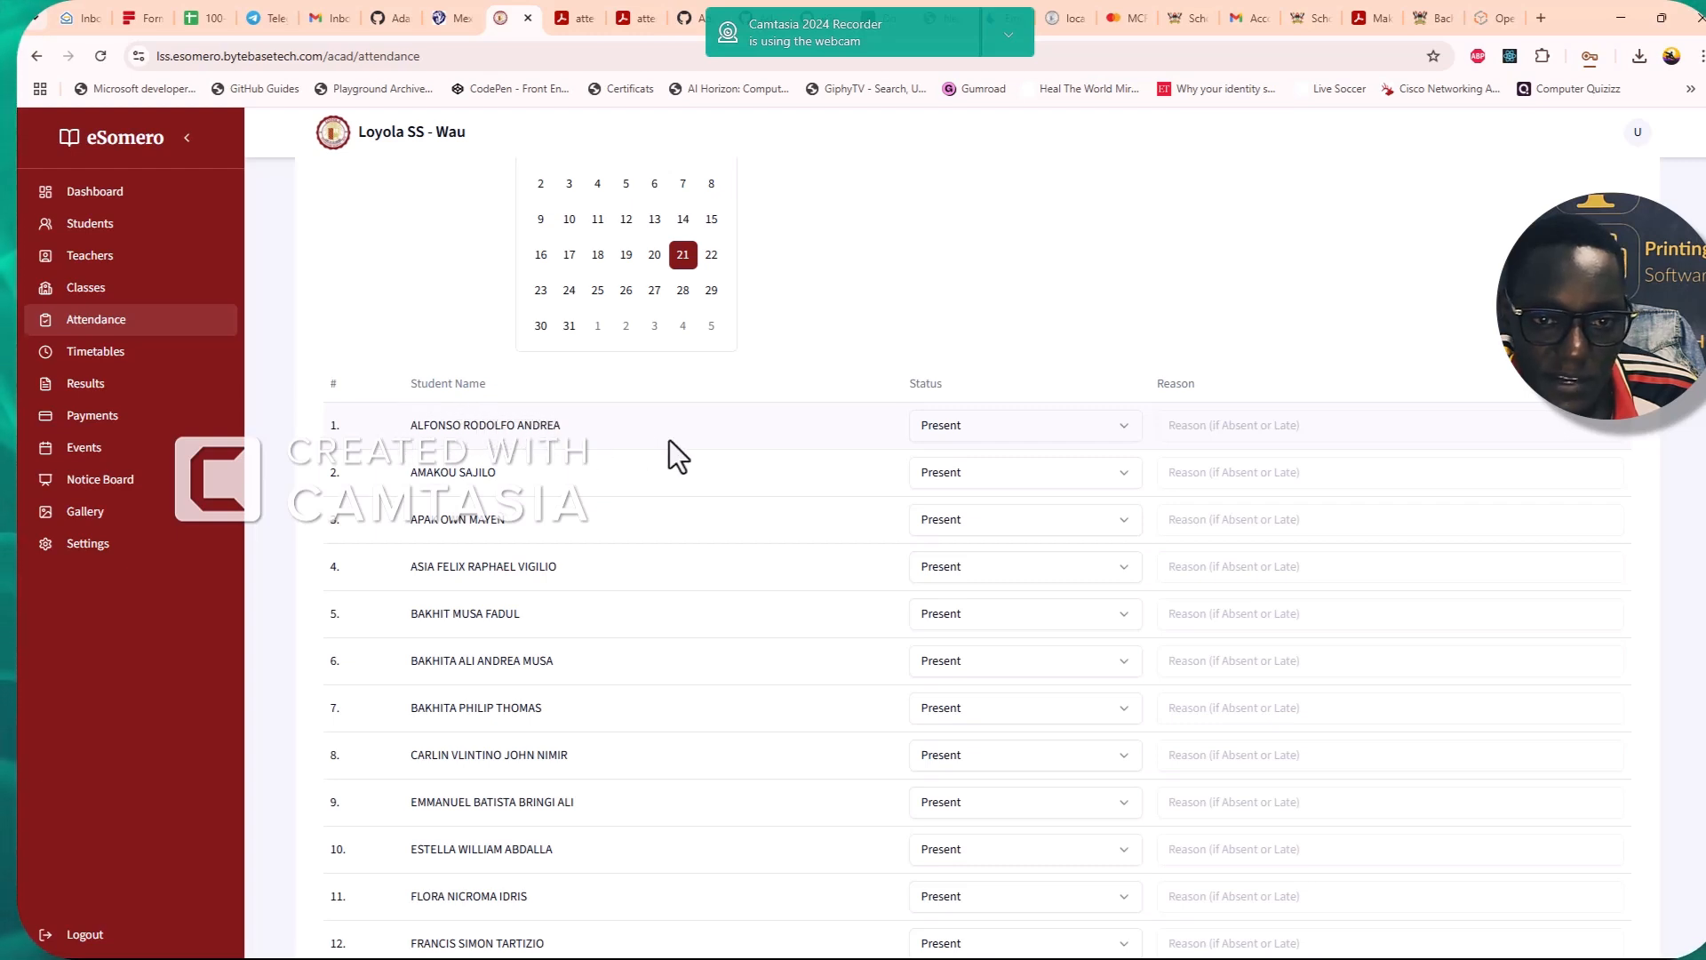
{"action": "left_click", "coordinate": [1081, 425]}
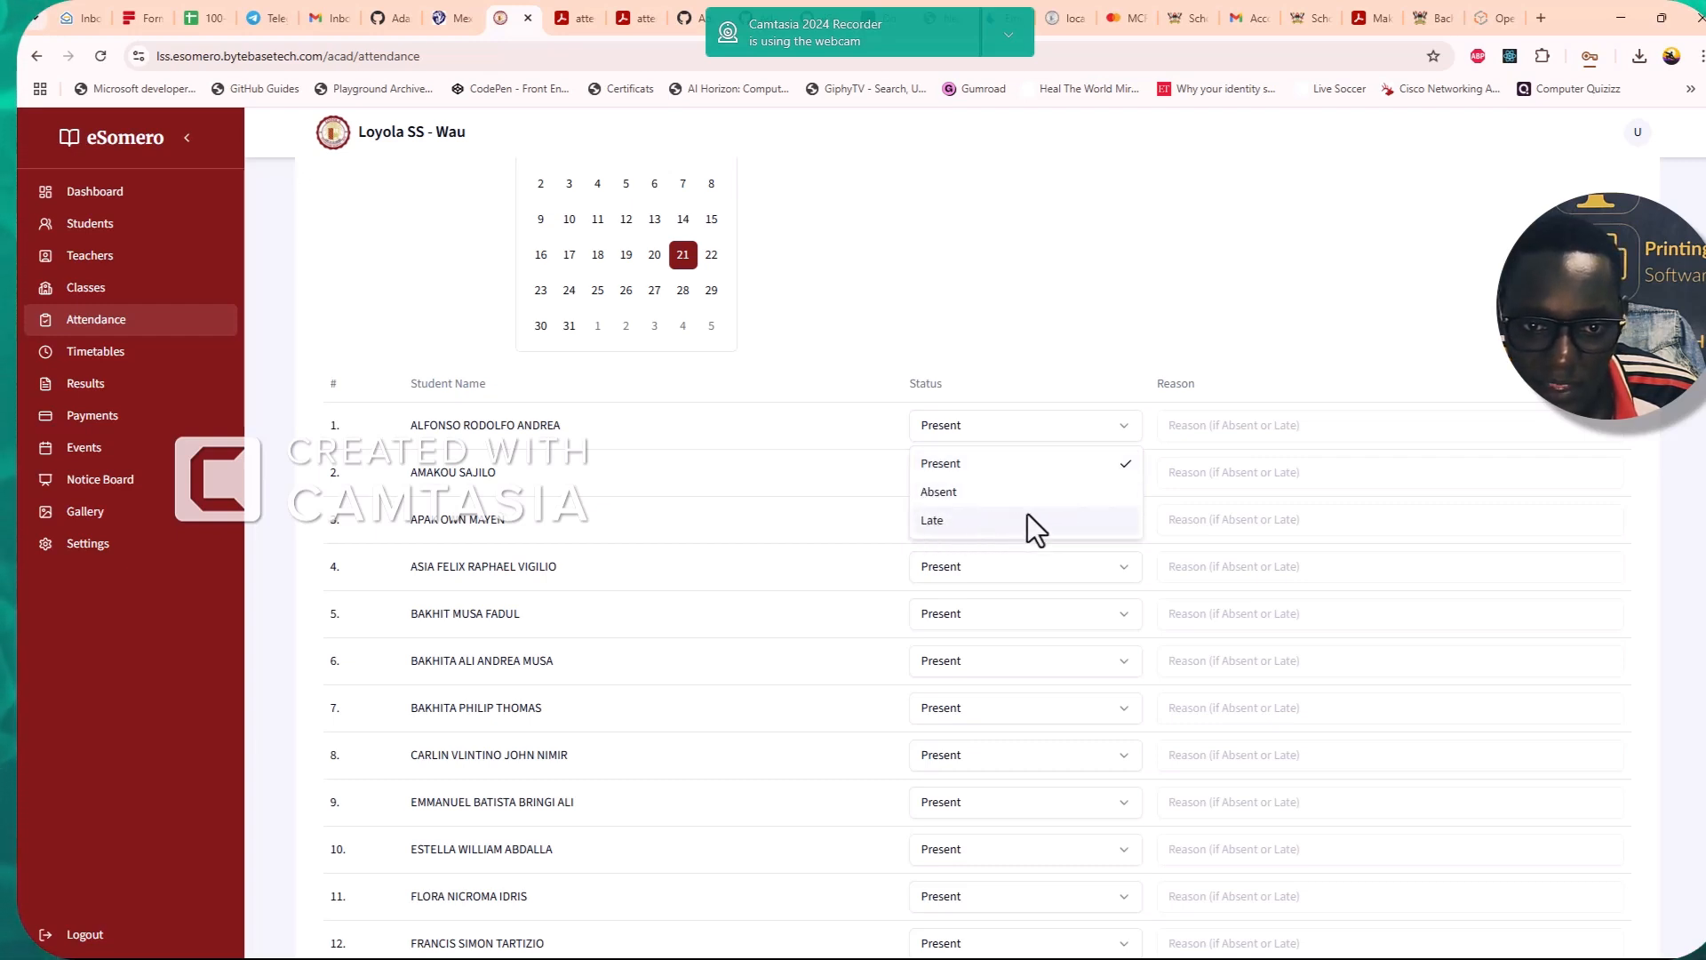
{"action": "left_click", "coordinate": [1004, 466]}
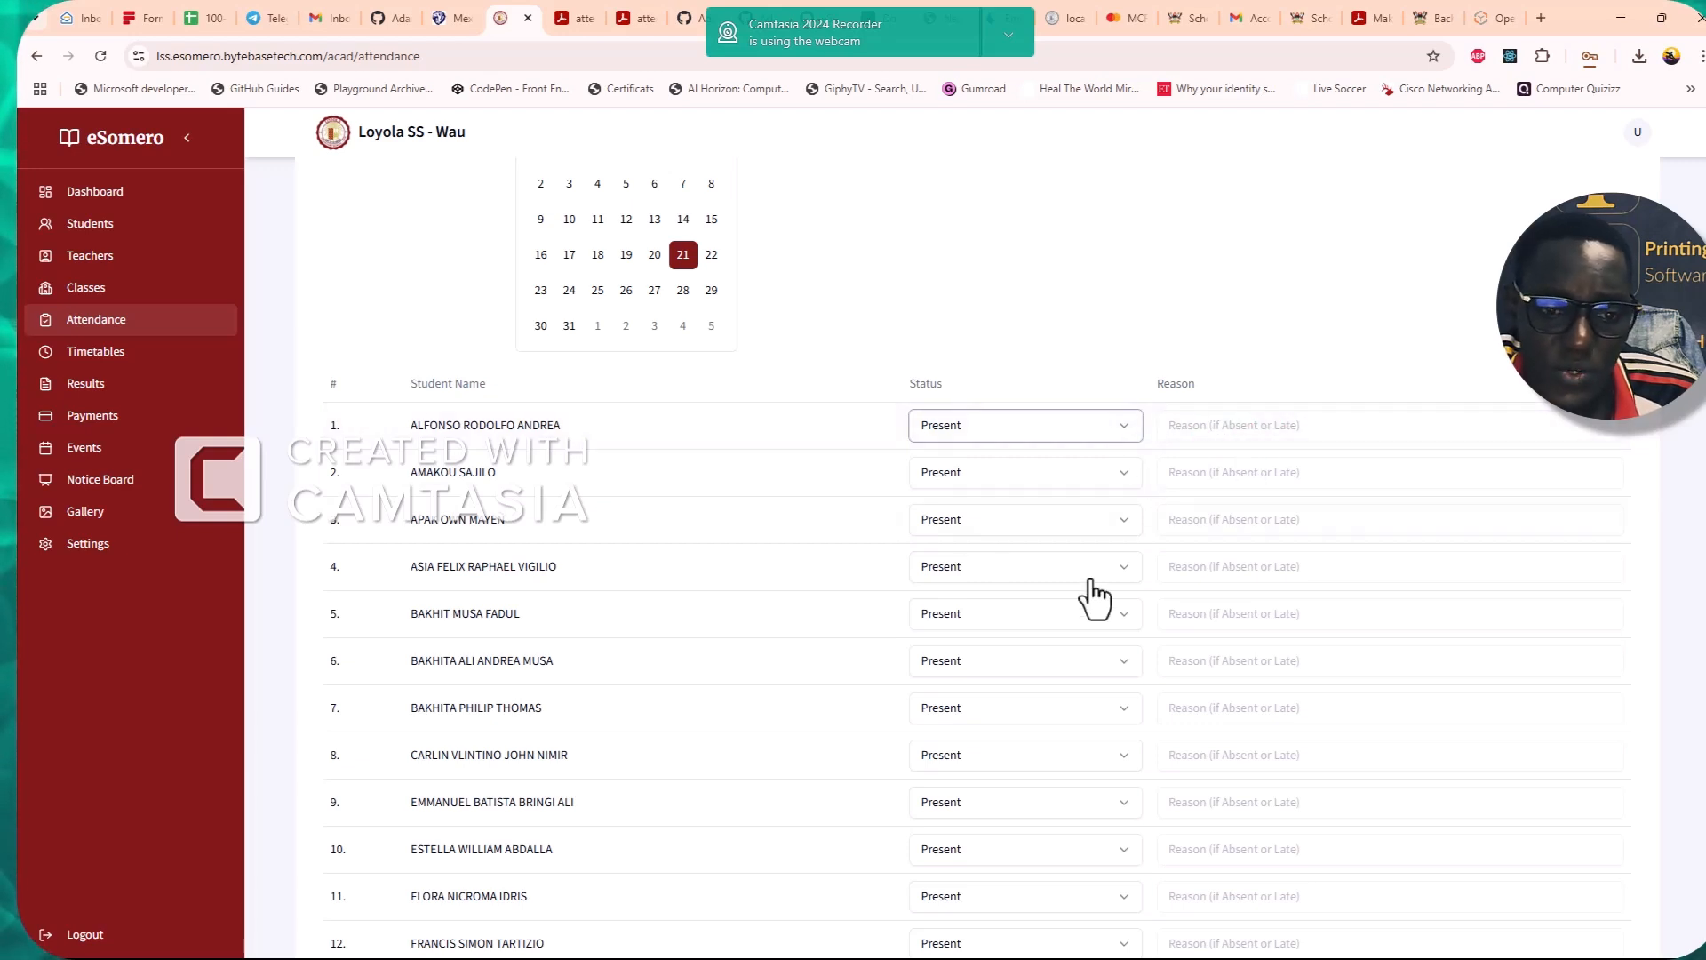
Mark the last student in the list, number 31, as Absent with the reason Sick
{"action": "scroll", "coordinate": [1023, 587], "scroll_direction": "down", "scroll_amount": 10}
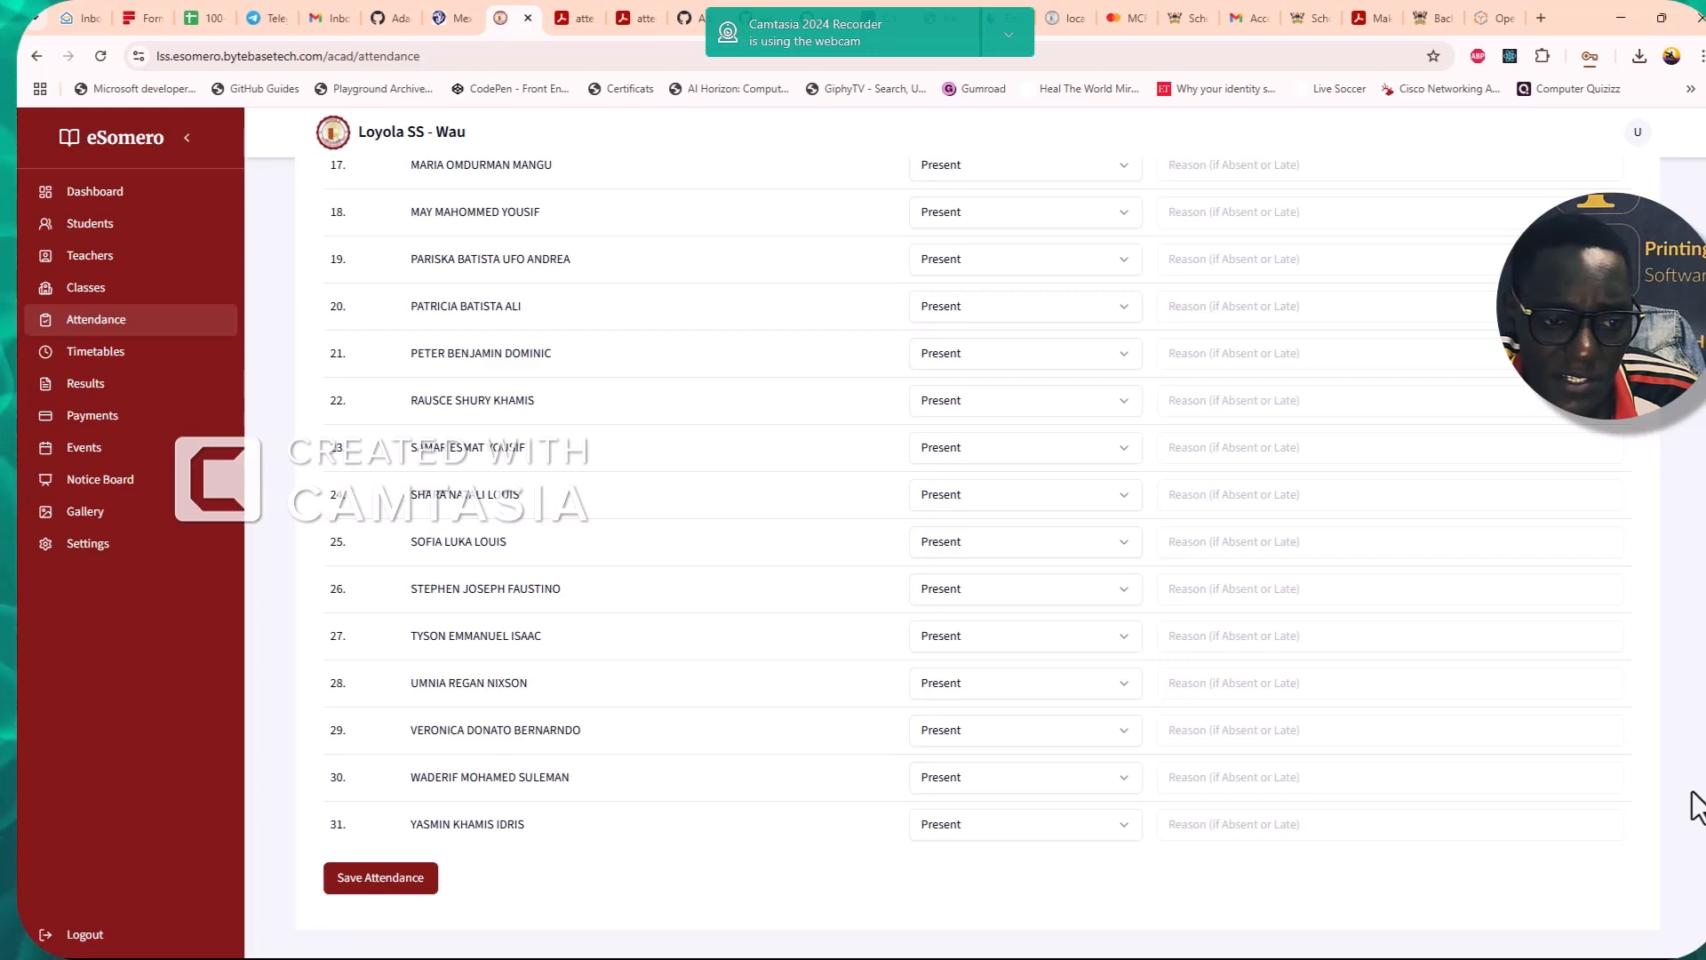
{"action": "mouse_move", "coordinate": [1698, 756]}
{"action": "left_mouse_down"}
{"action": "mouse_move", "coordinate": [1703, 332]}
{"action": "mouse_move", "coordinate": [1704, 764]}
{"action": "left_mouse_up"}
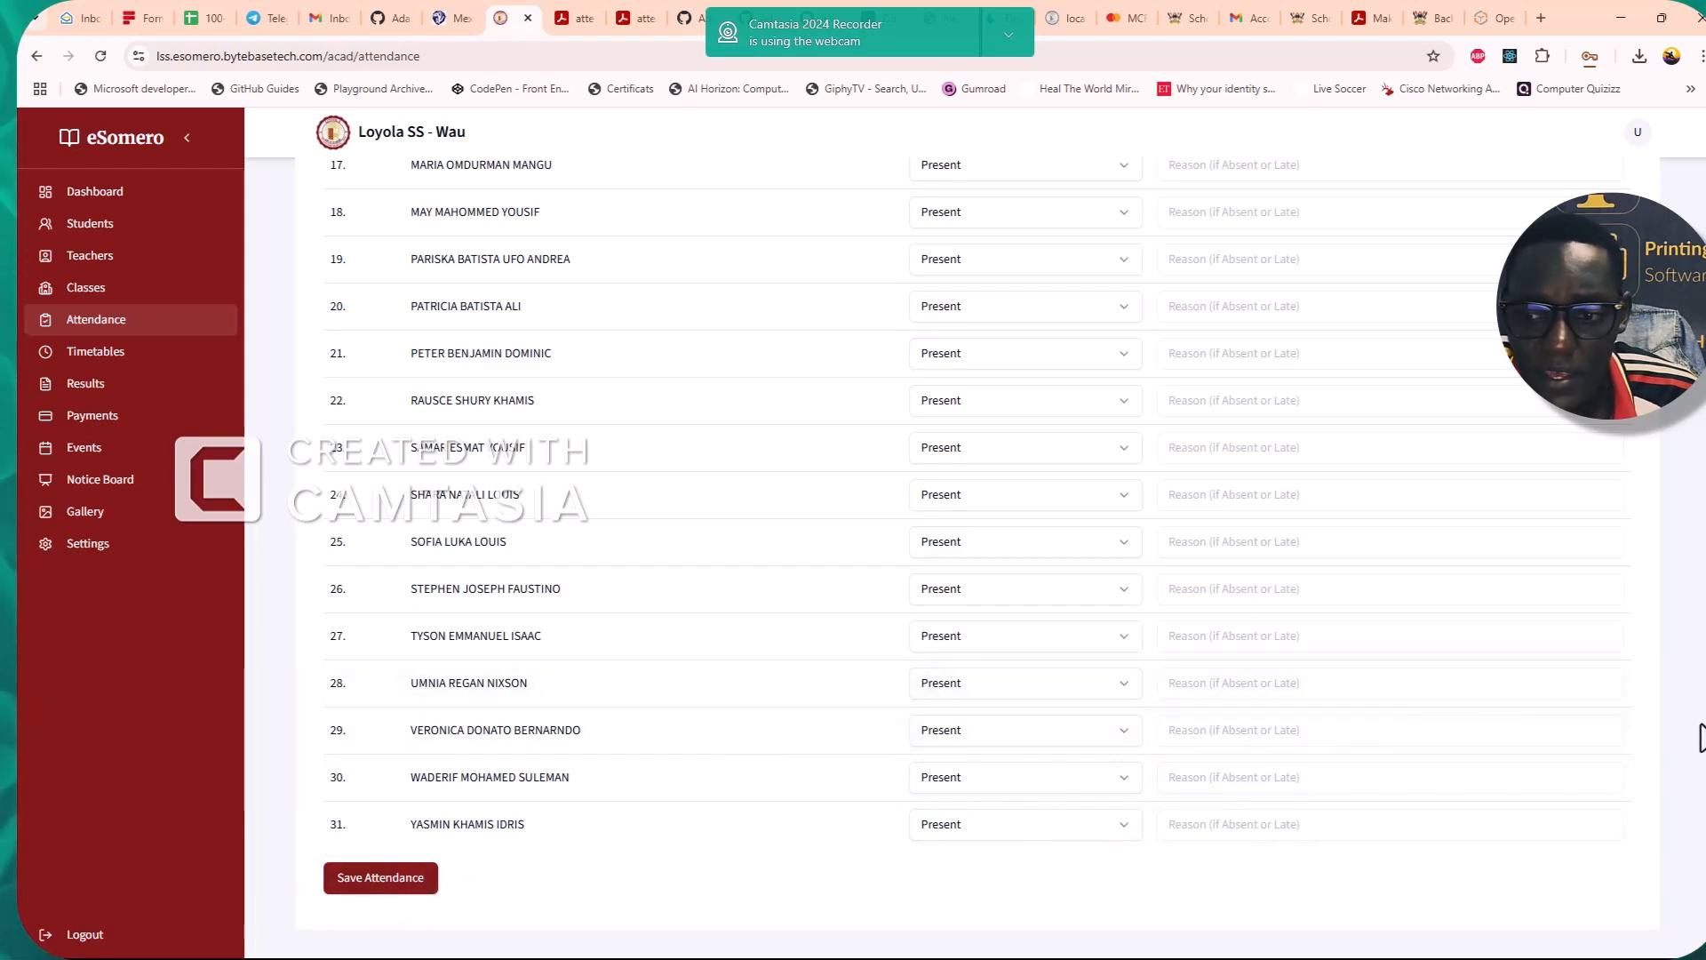
{"action": "mouse_move", "coordinate": [1697, 742]}
{"action": "left_mouse_down"}
{"action": "mouse_move", "coordinate": [1695, 405]}
{"action": "mouse_move", "coordinate": [1695, 723]}
{"action": "left_mouse_up"}
{"action": "scroll", "coordinate": [864, 780], "scroll_direction": "down", "scroll_amount": 1}
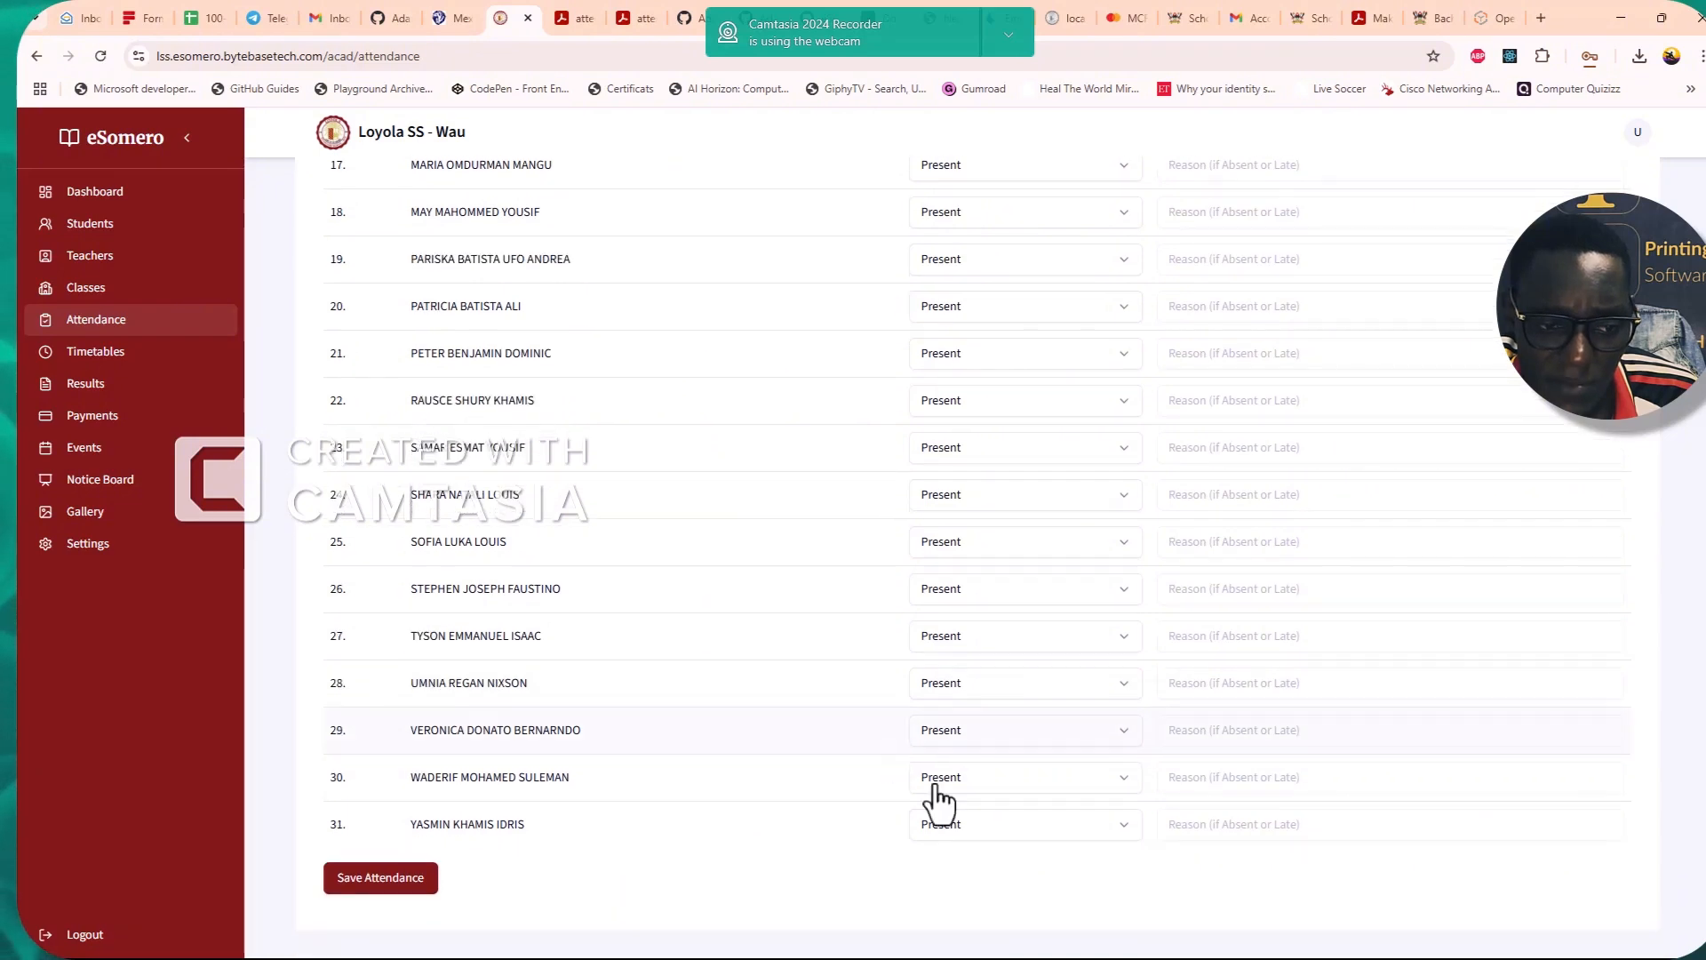
{"action": "left_click", "coordinate": [983, 834]}
{"action": "left_click", "coordinate": [951, 895]}
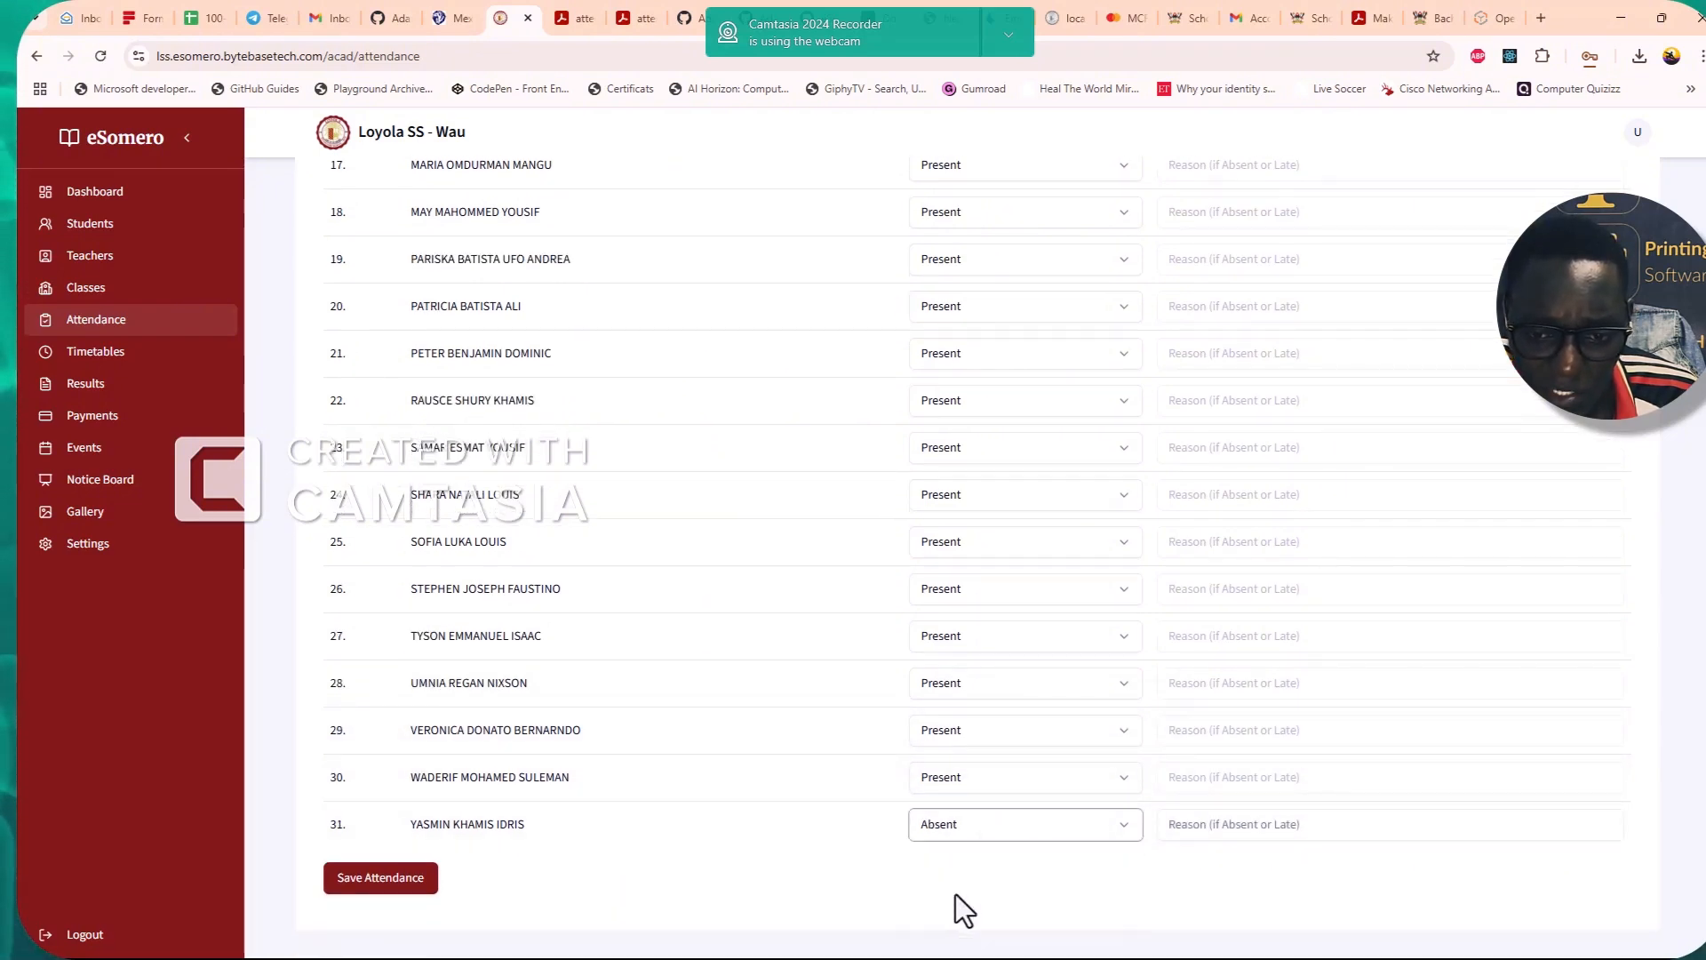
{"action": "left_click", "coordinate": [1220, 825]}
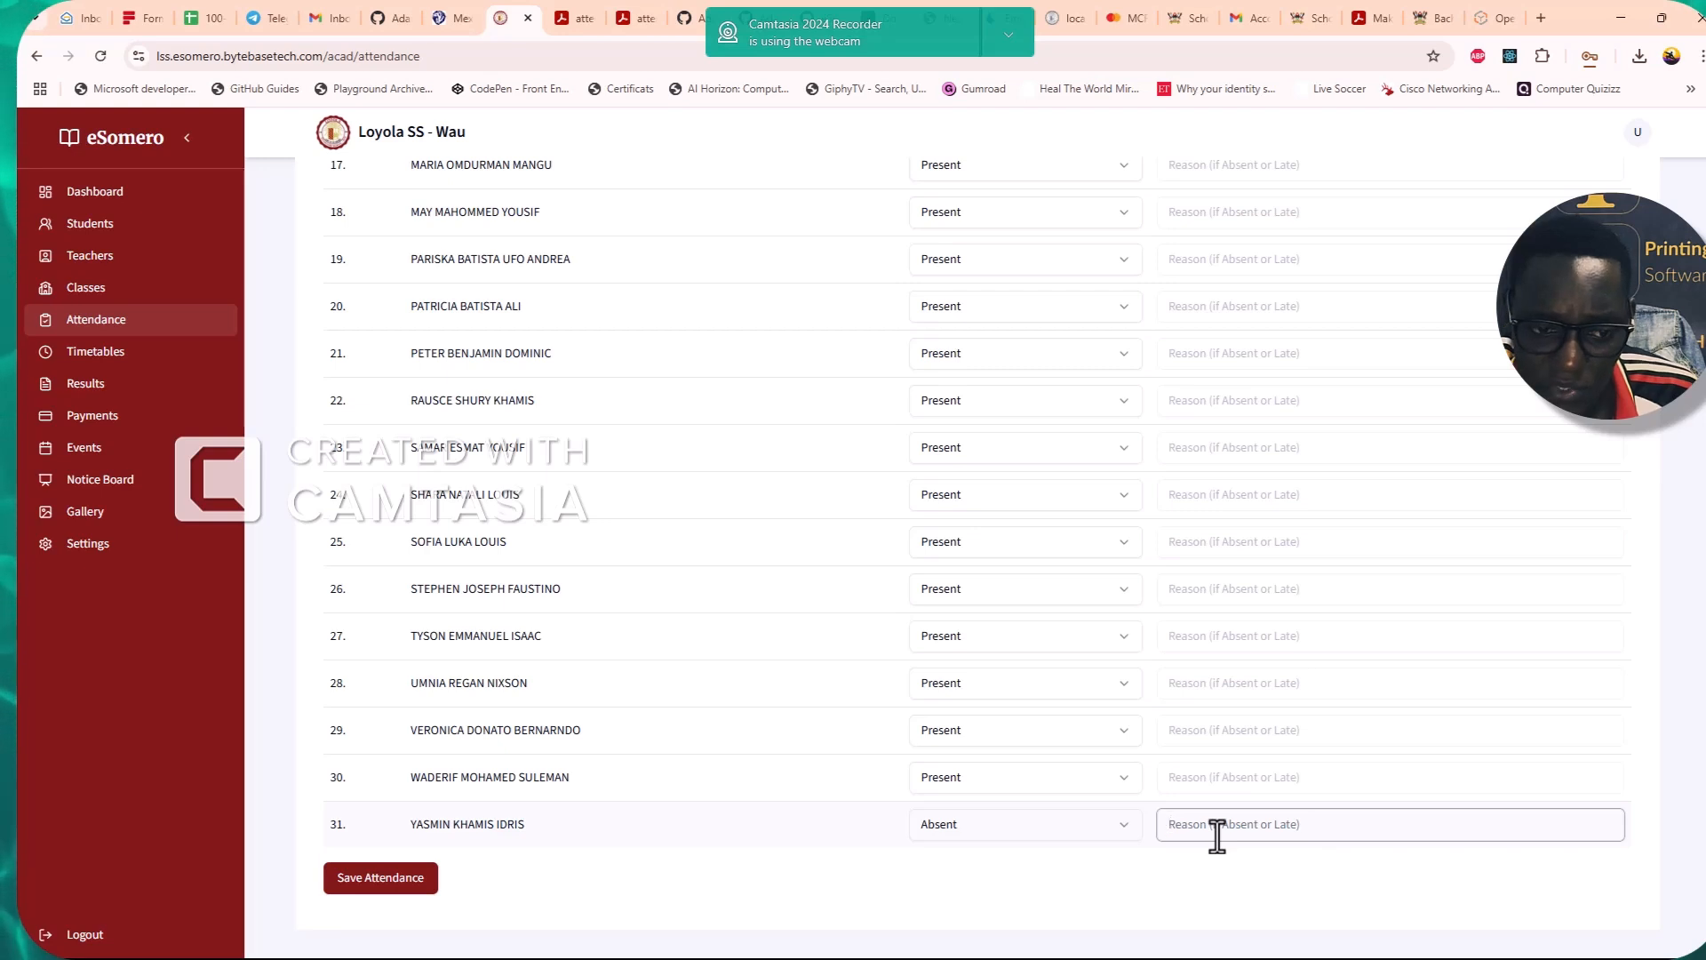
{"action": "type", "text": "Sick"}
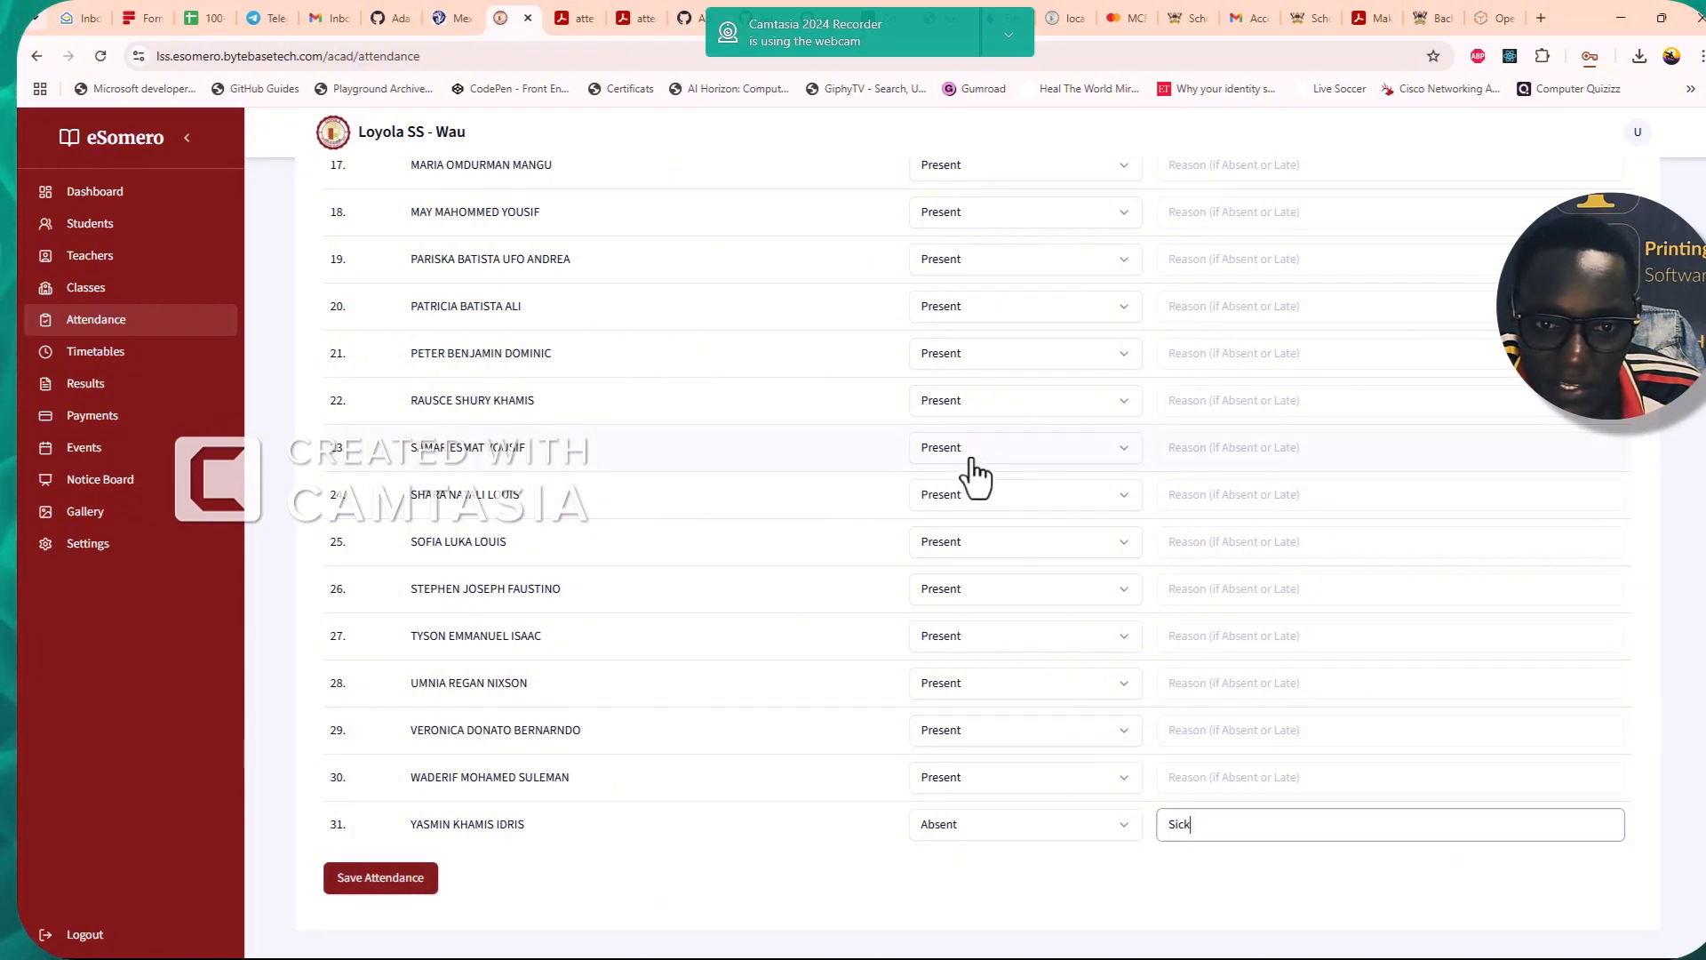
Set the attendance status of student number 2 to Late
{"action": "scroll", "coordinate": [976, 477], "scroll_direction": "up", "scroll_amount": 13}
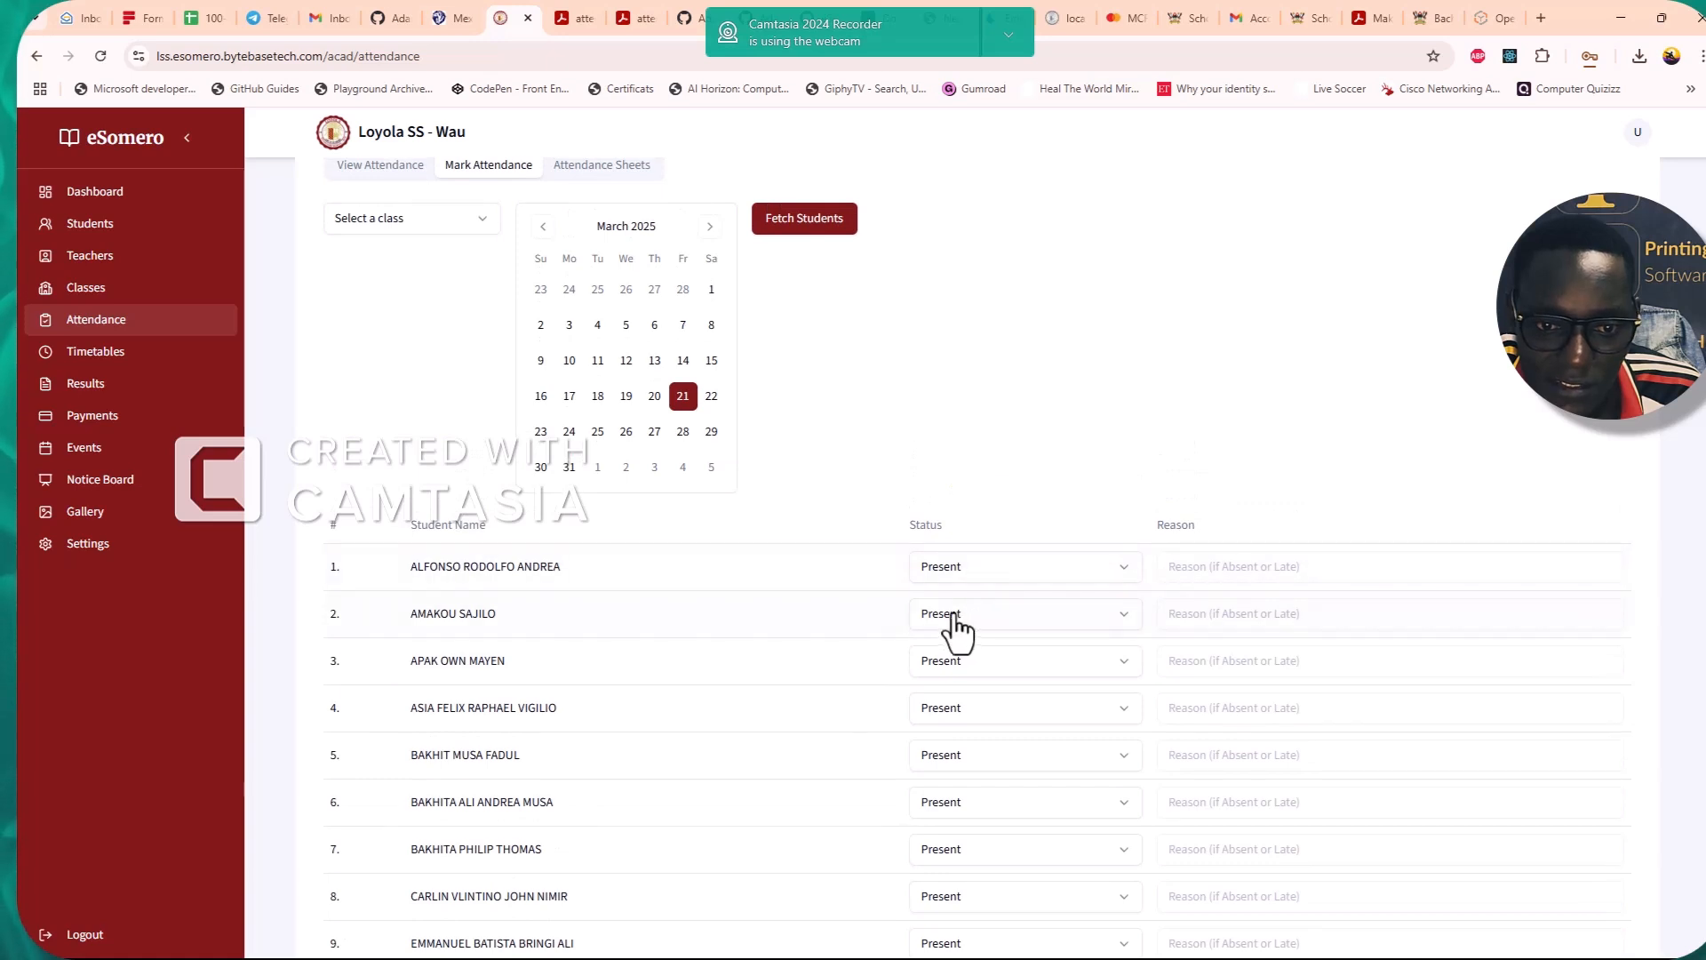
{"action": "left_click", "coordinate": [956, 616]}
{"action": "left_click", "coordinate": [948, 709]}
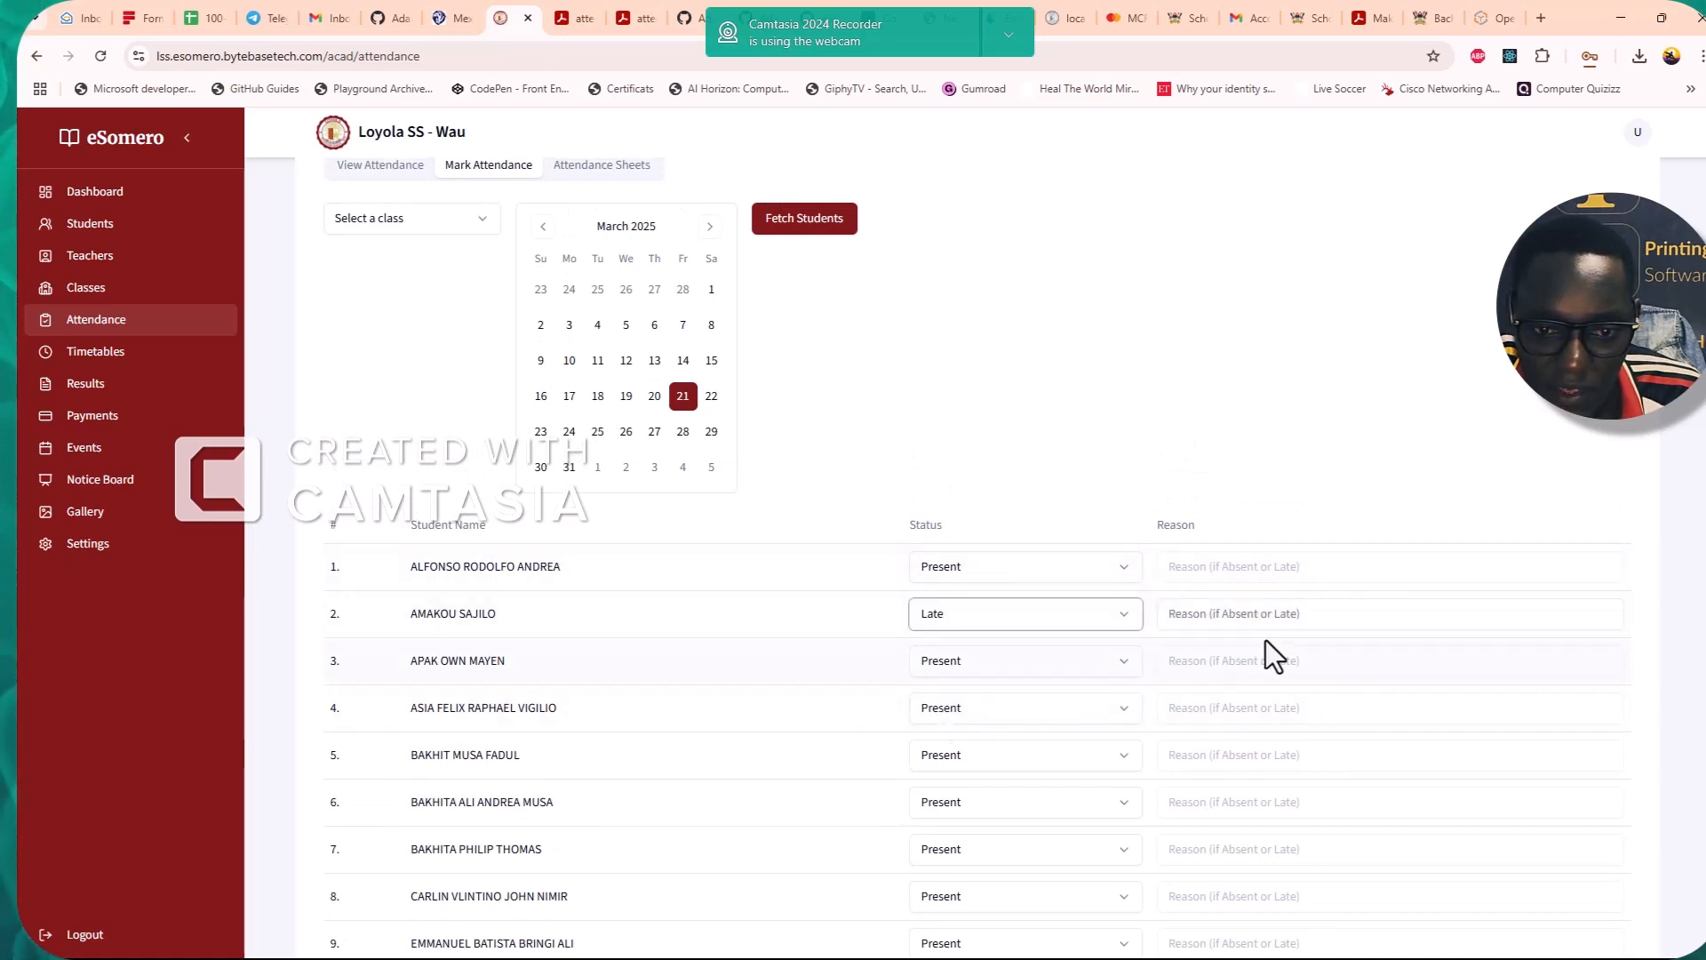
Mark student number 3 as Absent with the reason Sick and save the class attendance
{"action": "left_click", "coordinate": [983, 678]}
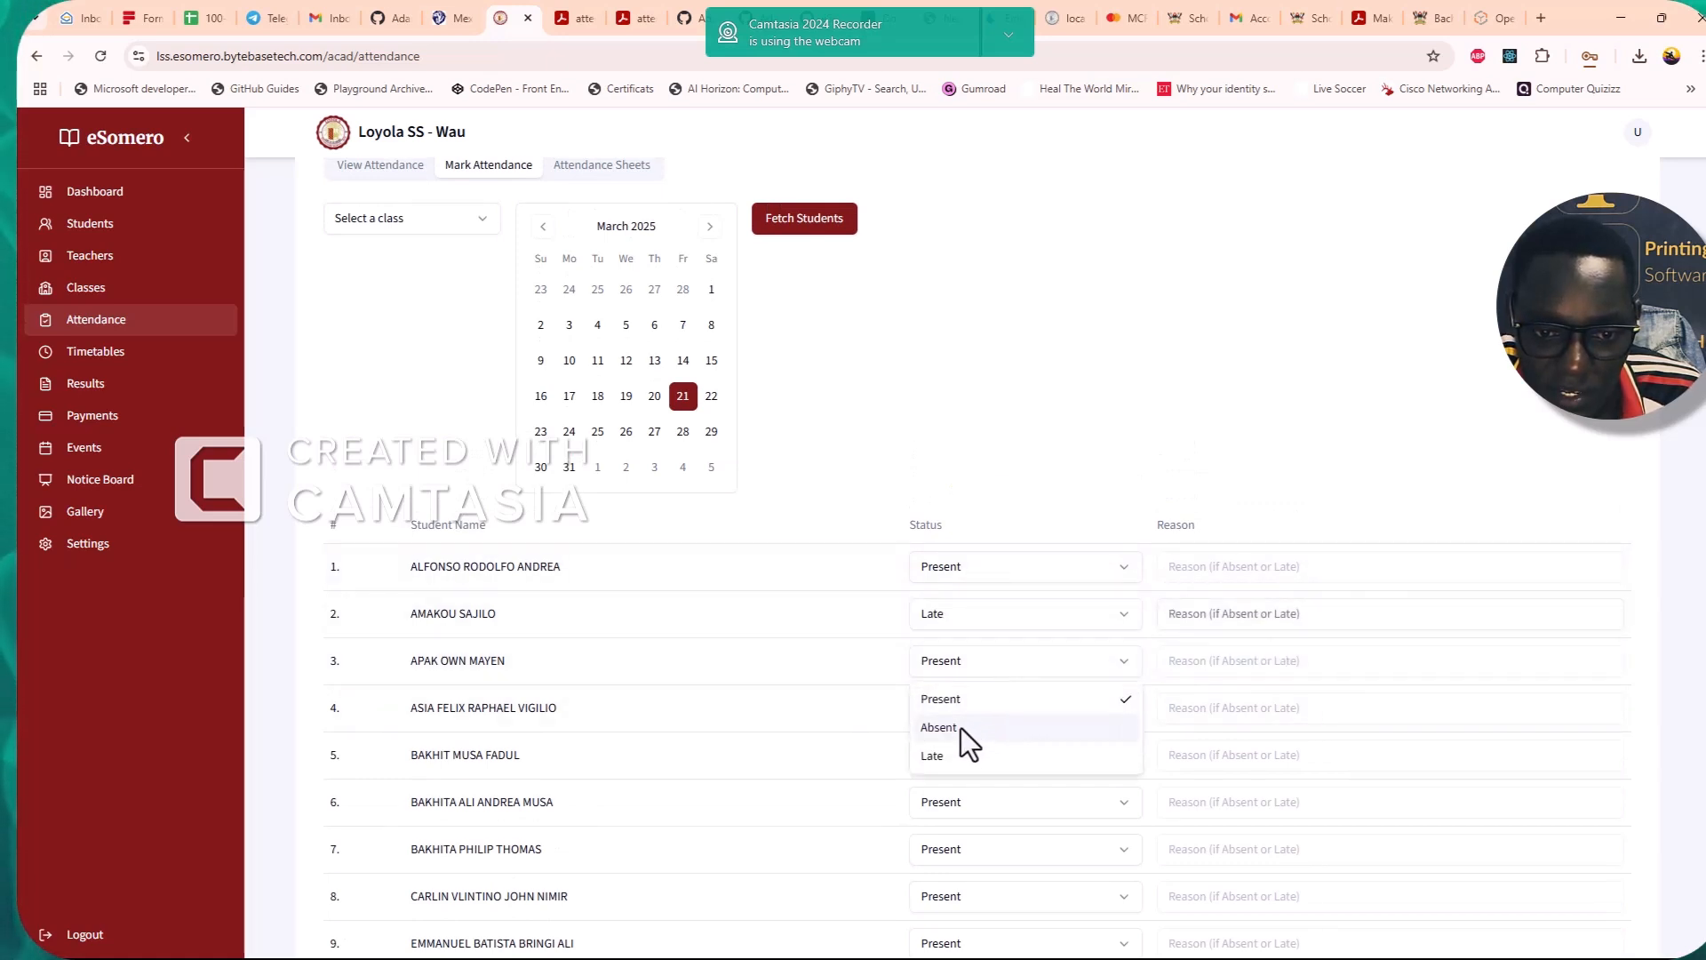
{"action": "left_click", "coordinate": [962, 728]}
{"action": "left_click", "coordinate": [1224, 661]}
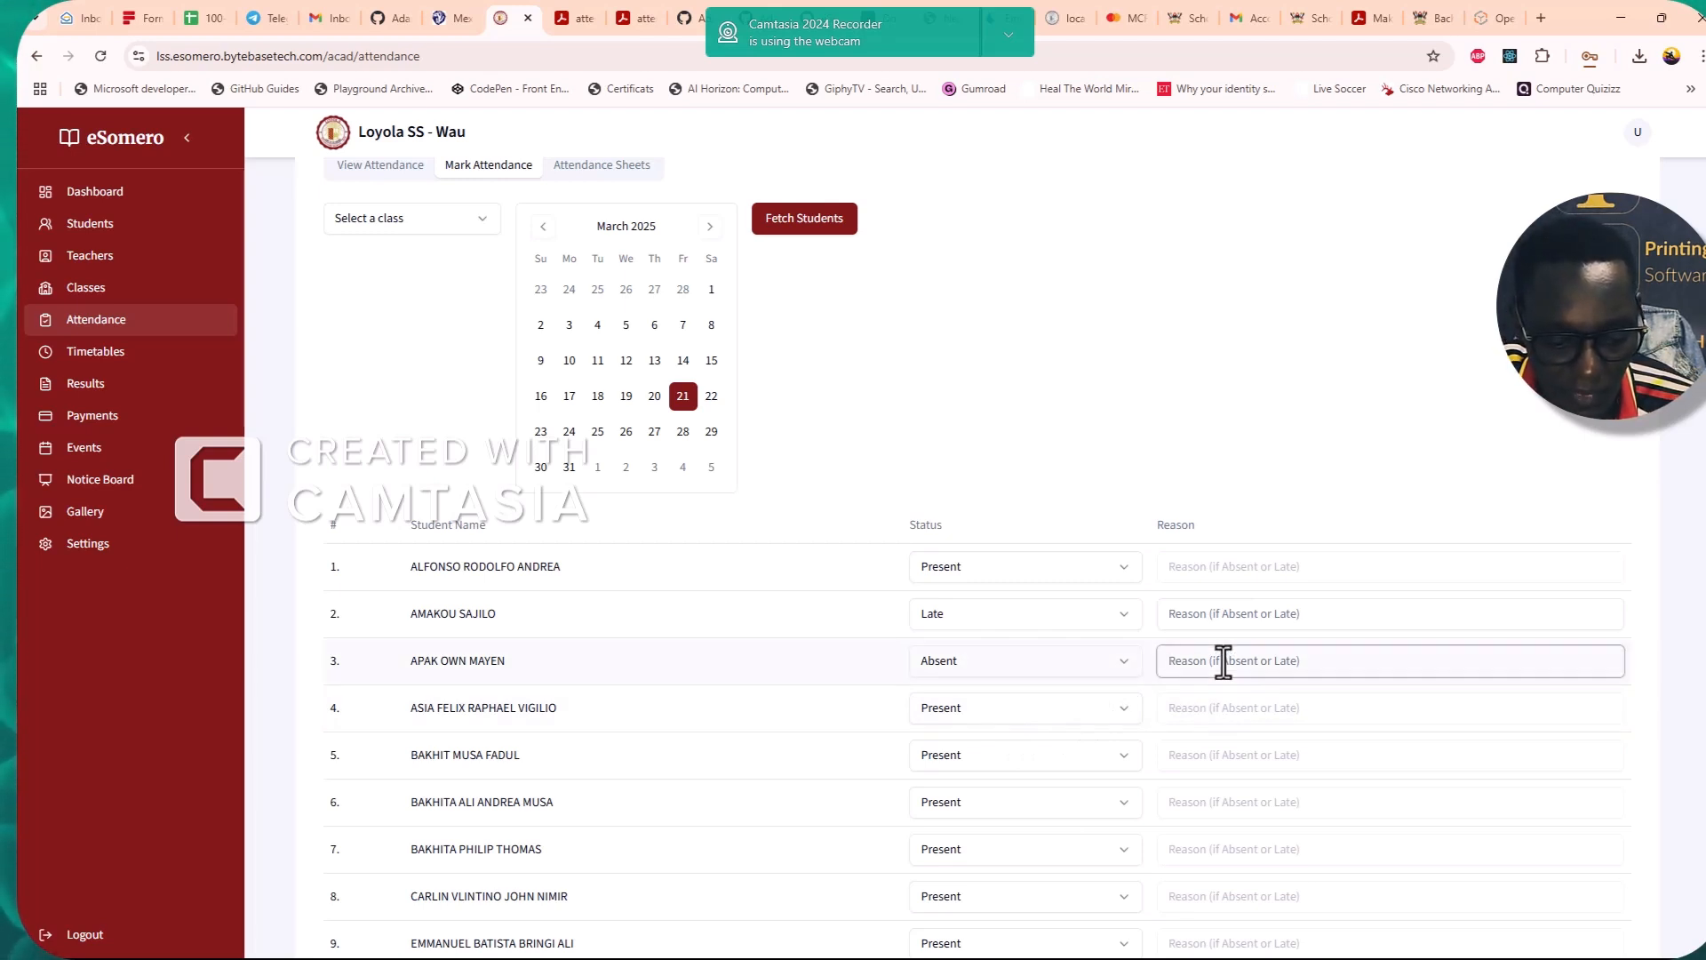
{"action": "type", "text": "Sick"}
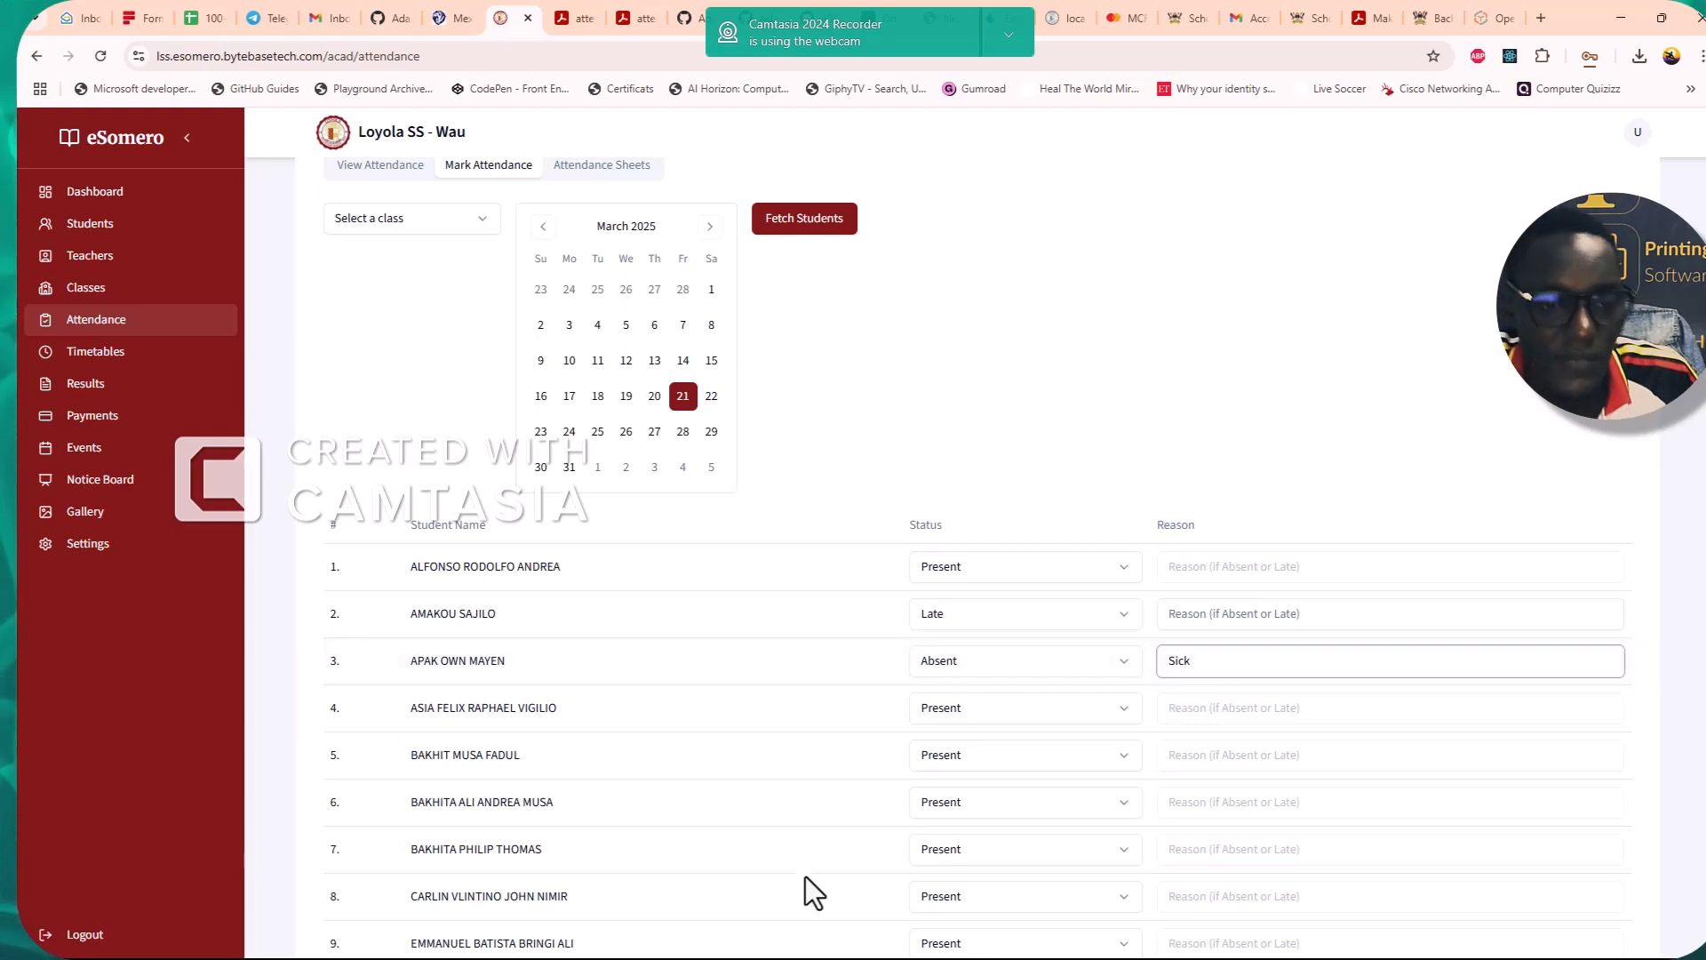
{"action": "scroll", "coordinate": [647, 808], "scroll_direction": "down", "scroll_amount": 13}
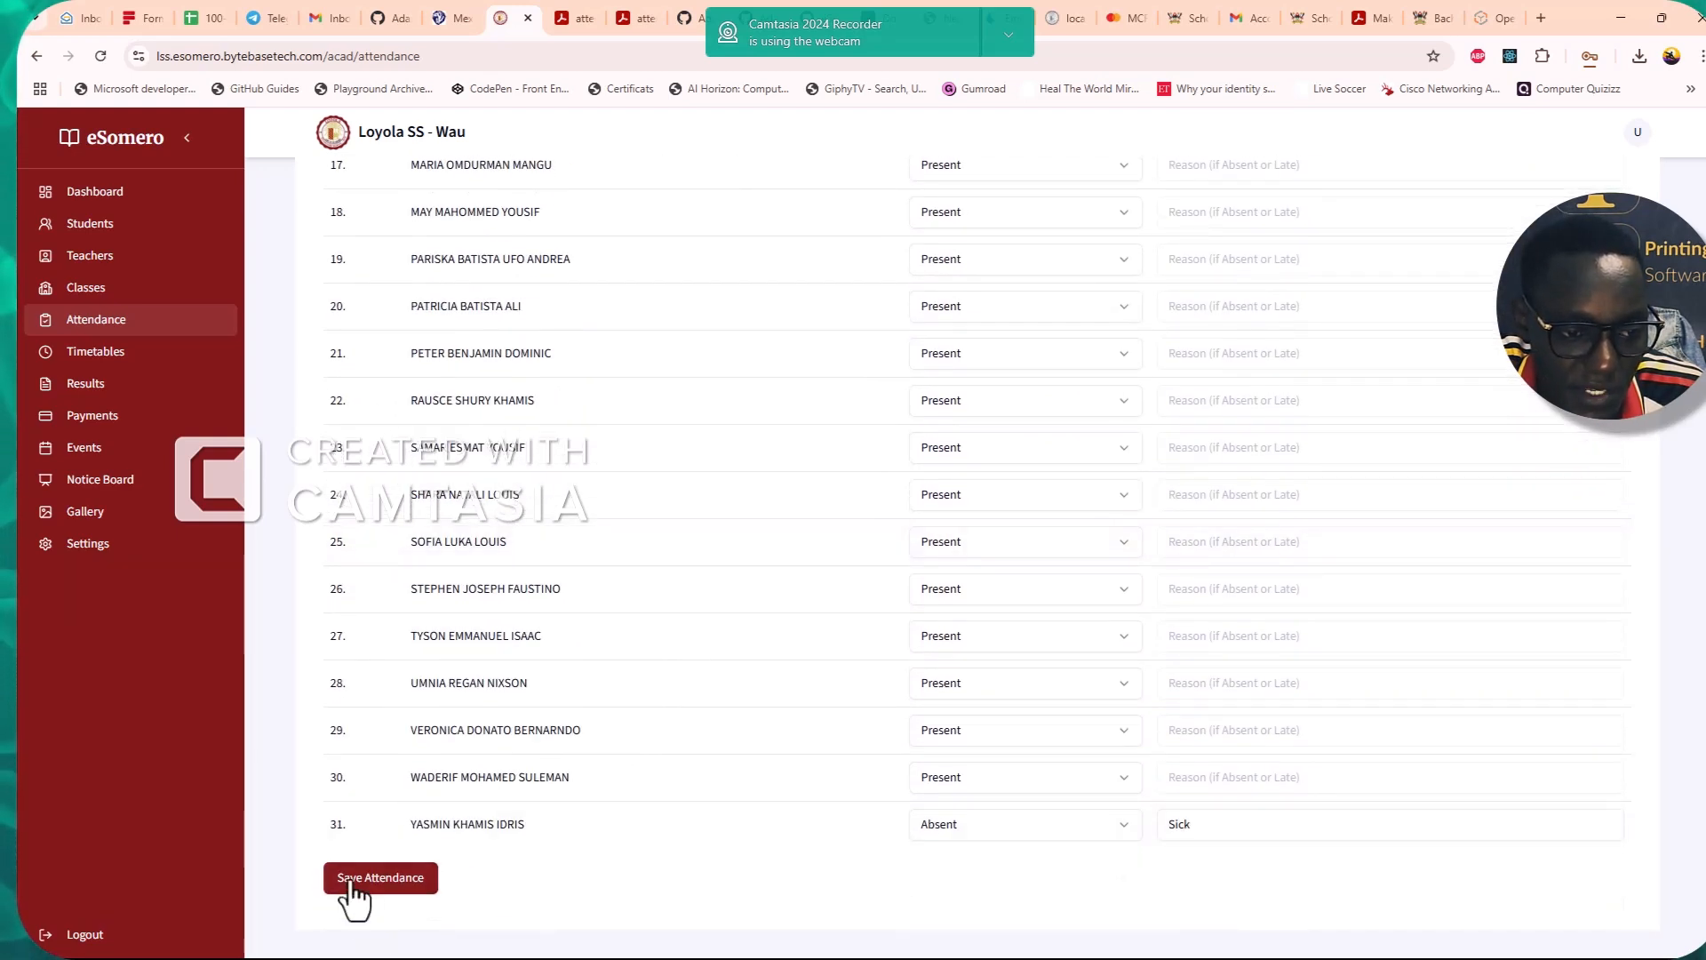
{"action": "left_click", "coordinate": [351, 880]}
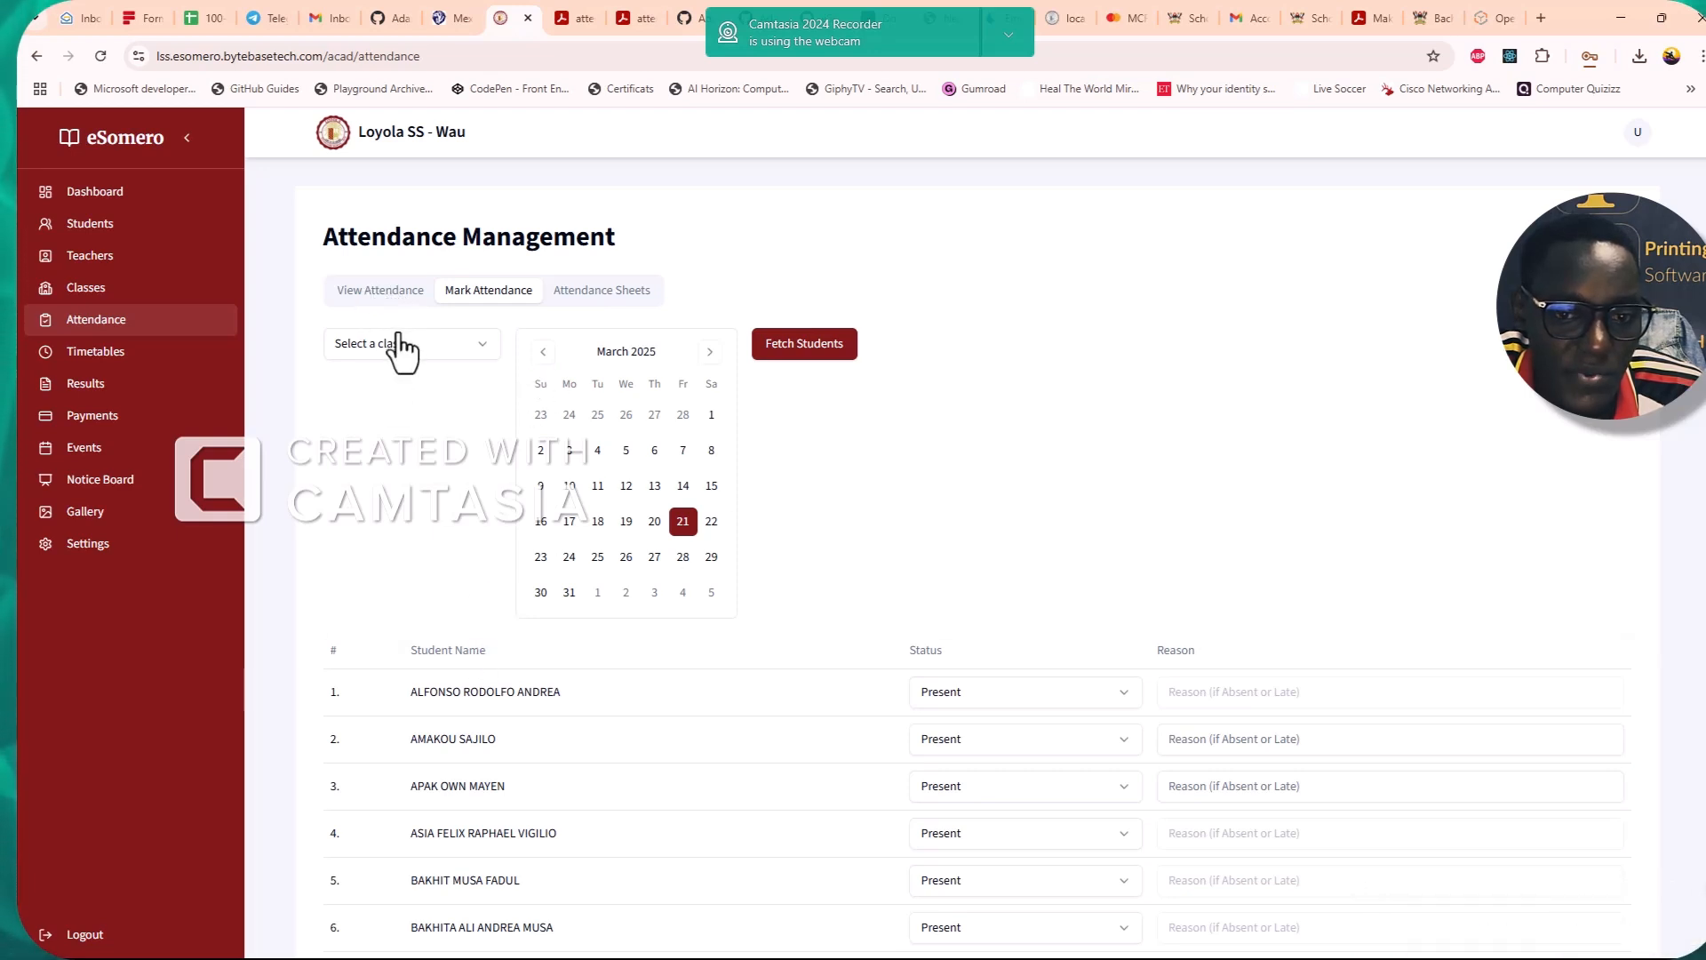
Display the recorded Preparatory attendance for 21 March 2025 and review the students' statuses and reasons
{"action": "left_click", "coordinate": [380, 294]}
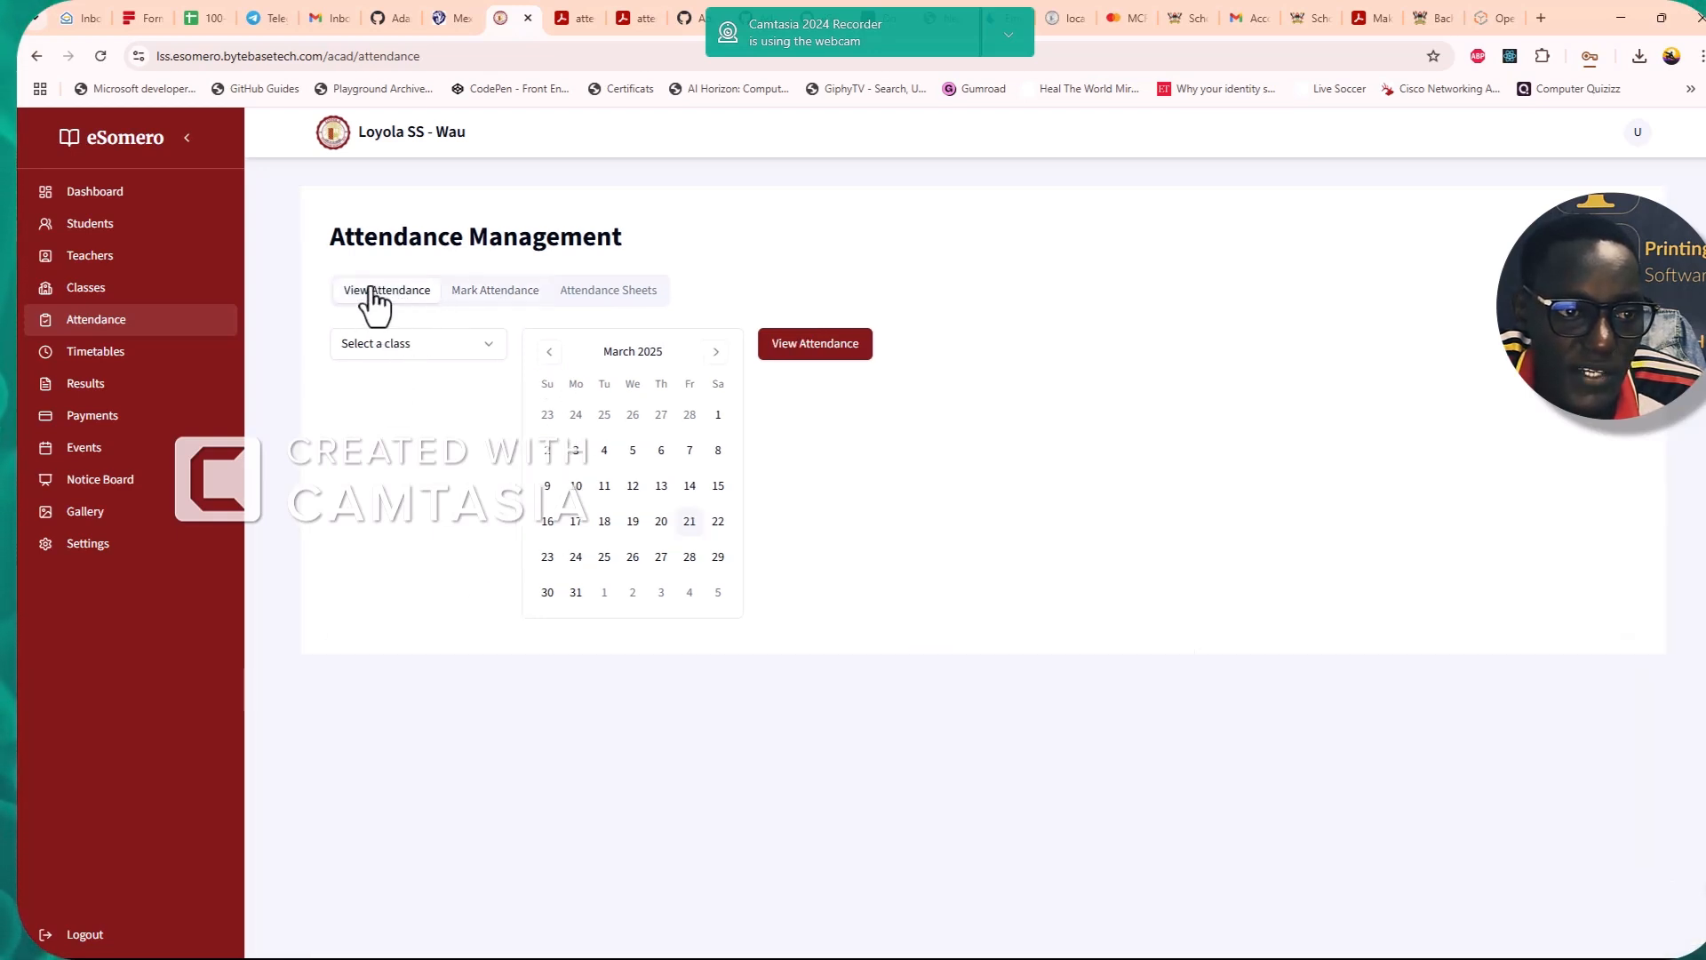
{"action": "left_click", "coordinate": [411, 354]}
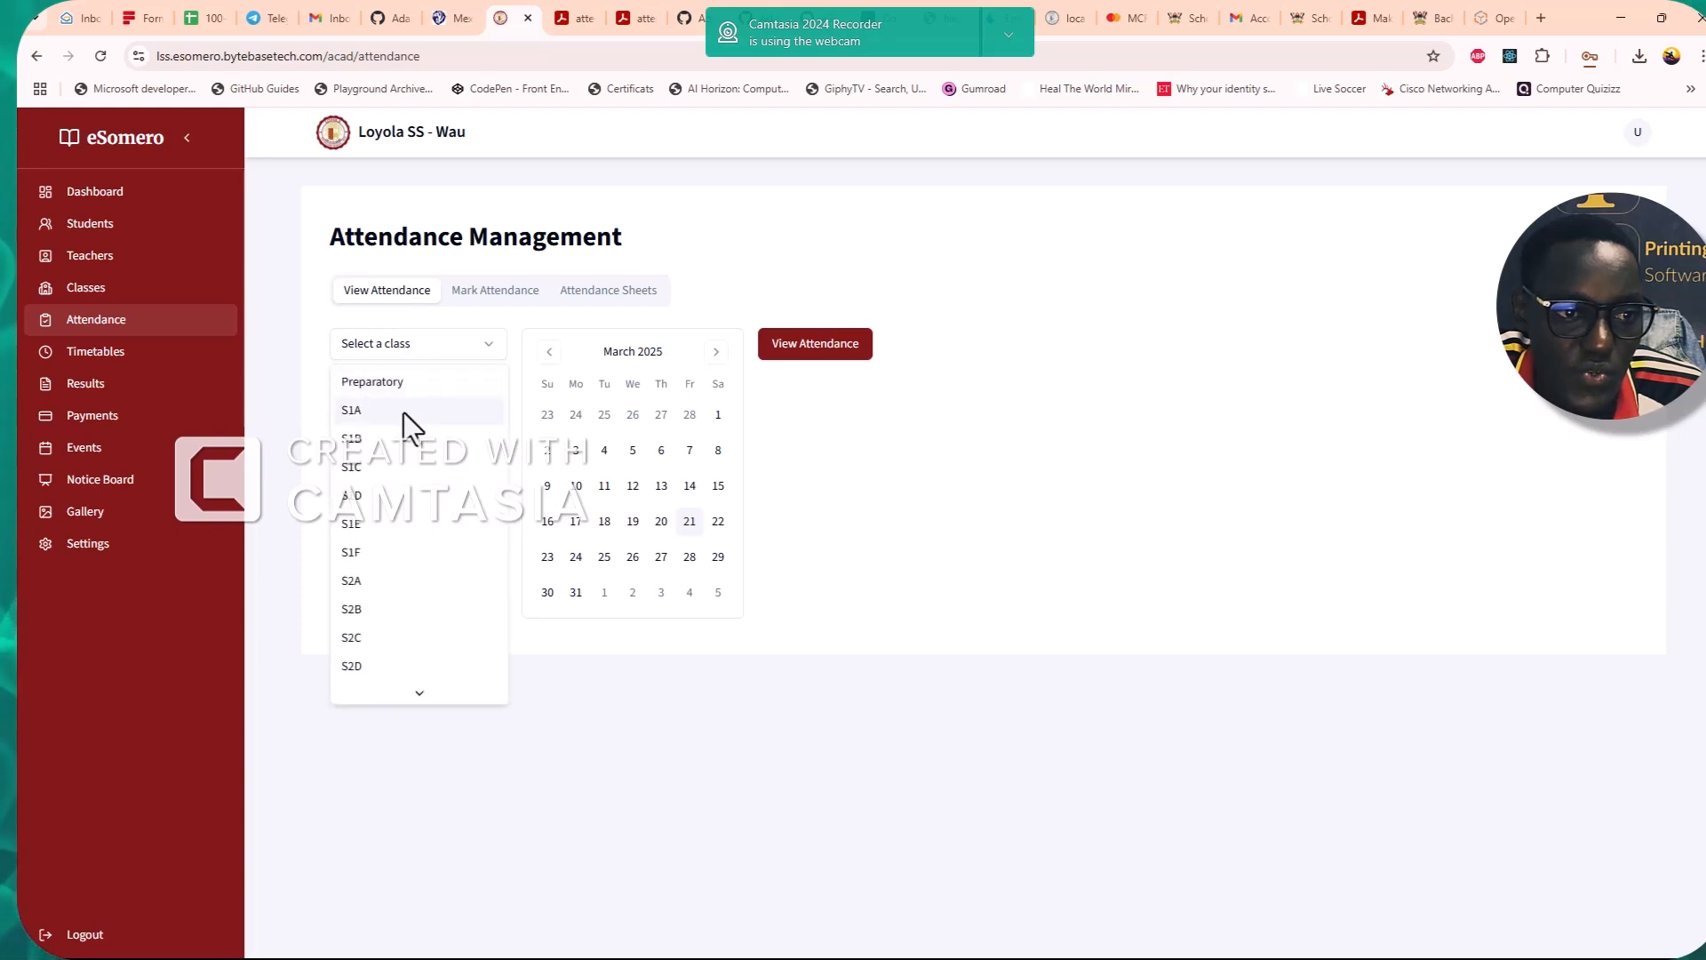
{"action": "left_click", "coordinate": [380, 382]}
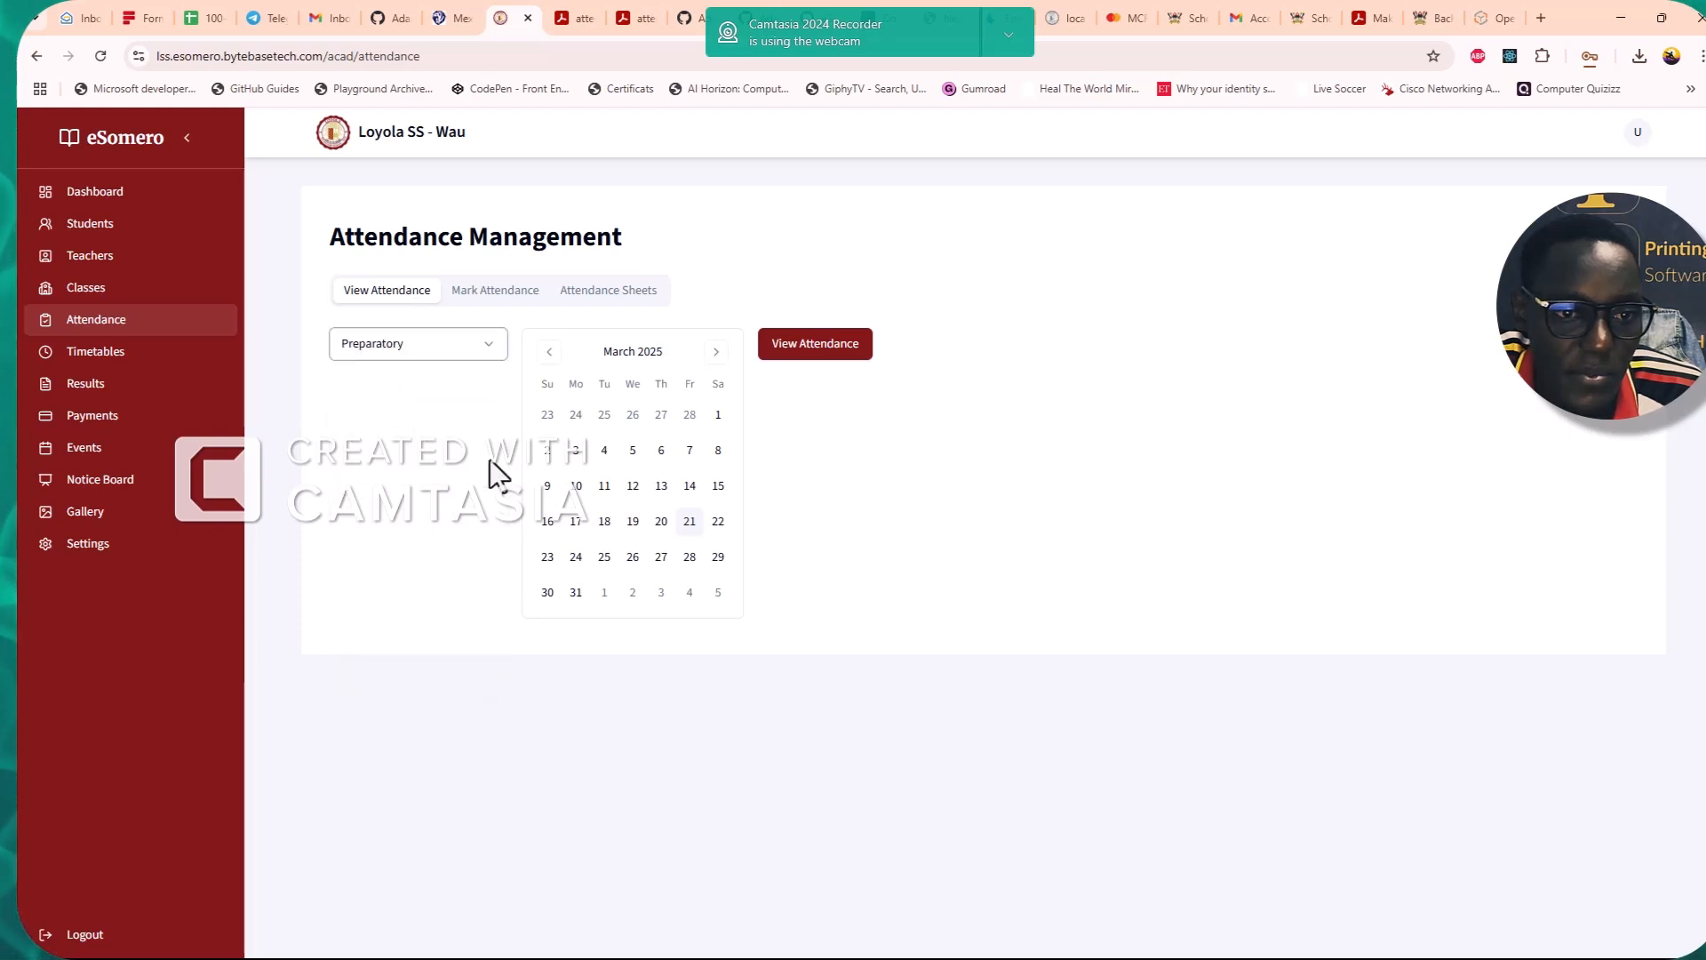
{"action": "left_click", "coordinate": [690, 522]}
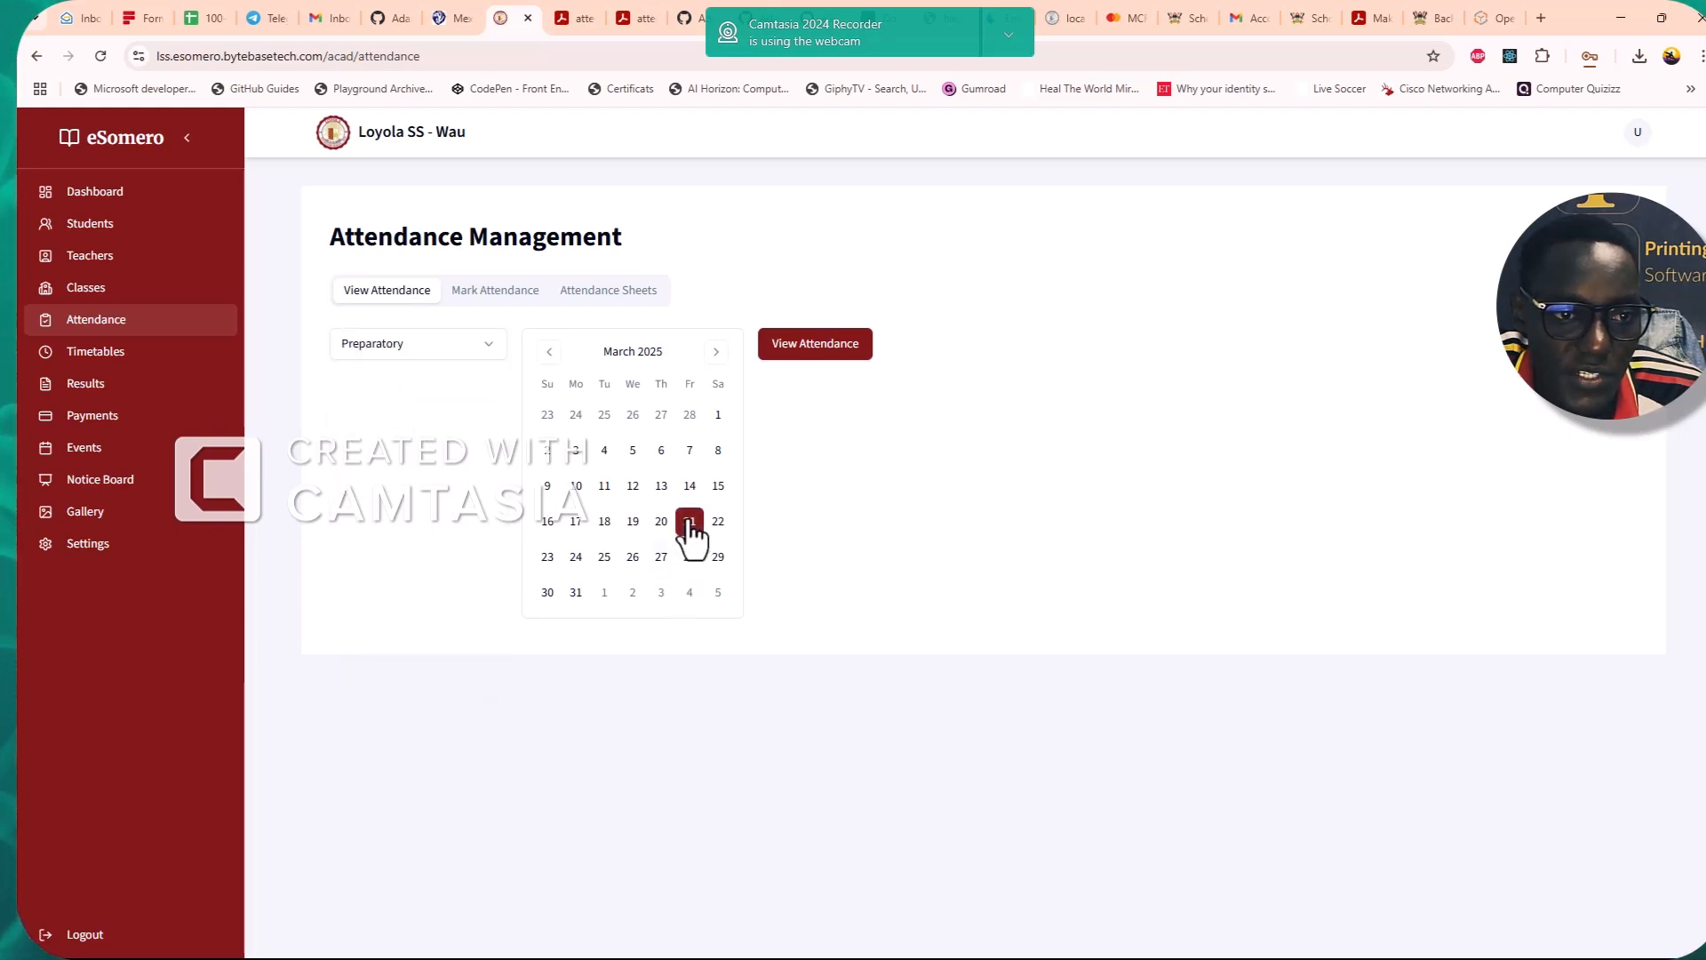
{"action": "left_click", "coordinate": [813, 349]}
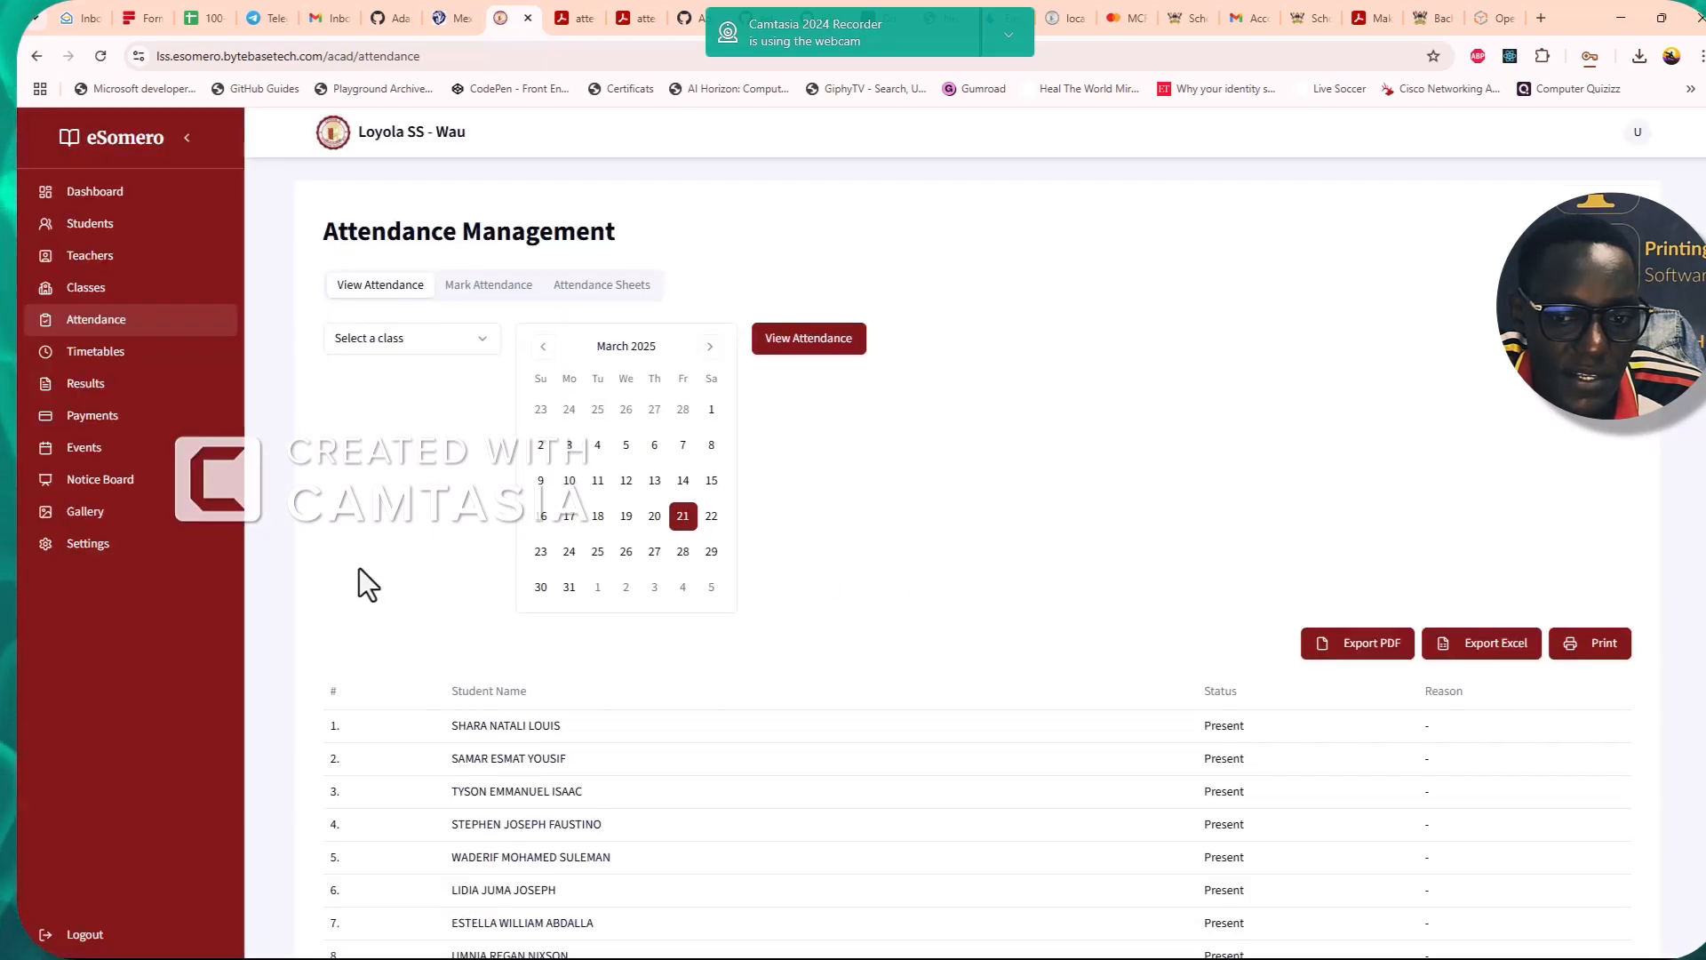
{"action": "scroll", "coordinate": [359, 569], "scroll_direction": "down", "scroll_amount": 4}
{"action": "scroll", "coordinate": [400, 568], "scroll_direction": "down", "scroll_amount": 3}
{"action": "scroll", "coordinate": [867, 545], "scroll_direction": "up", "scroll_amount": 3}
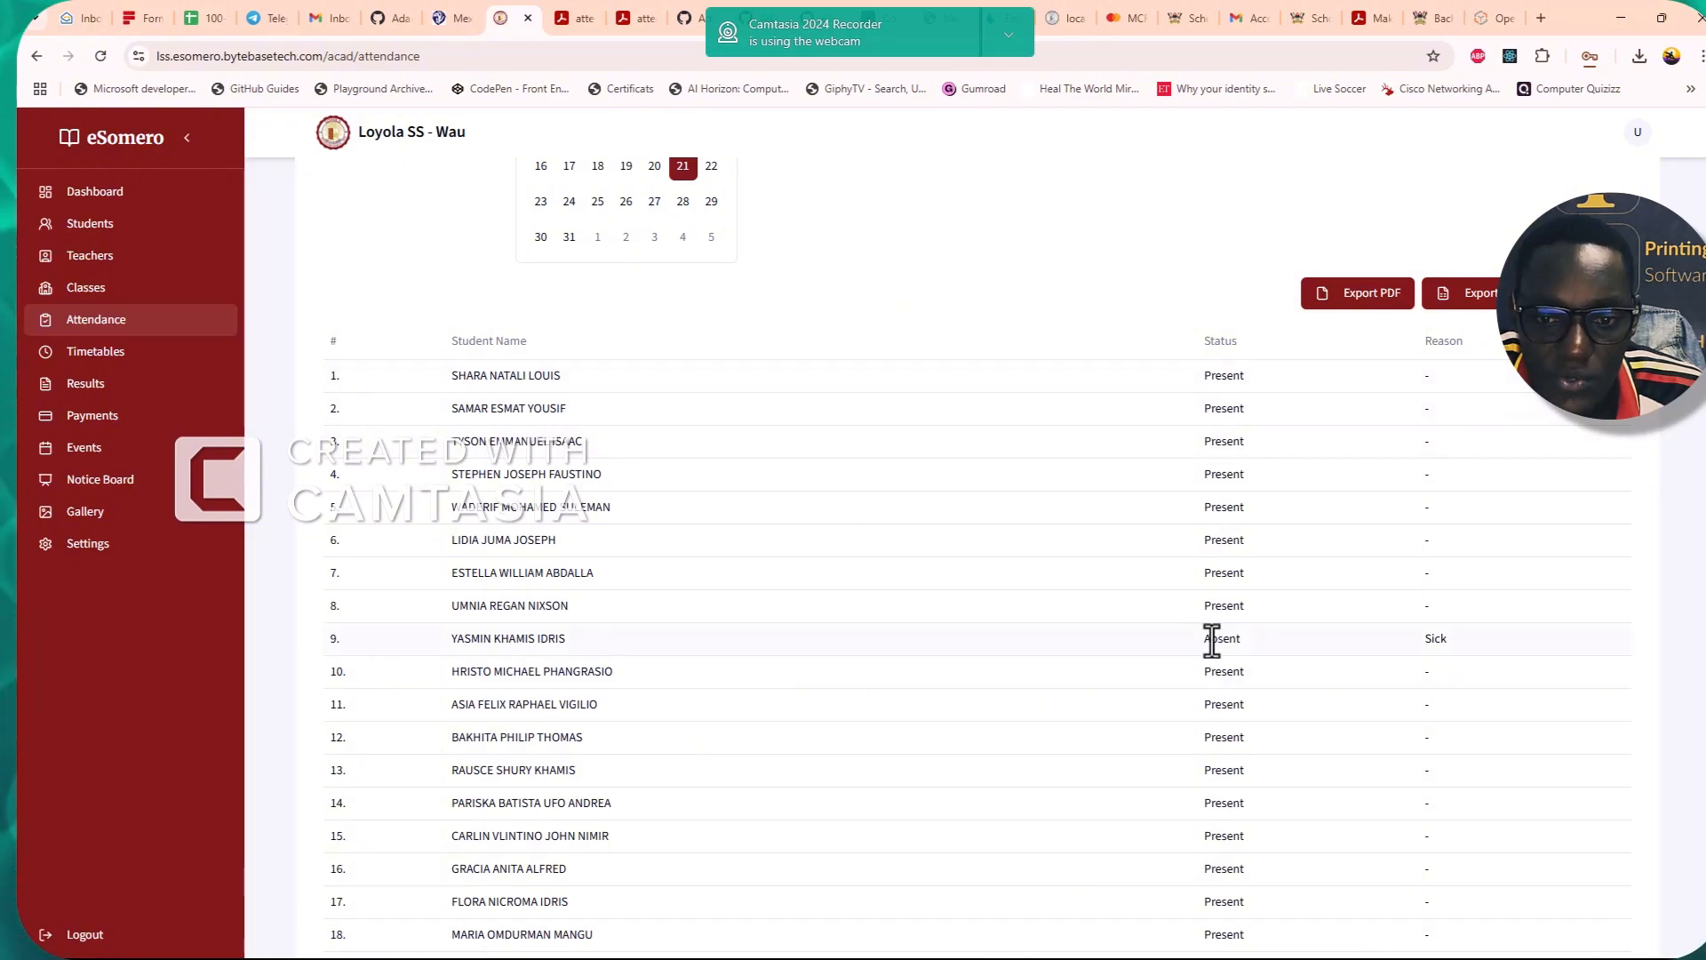
{"action": "scroll", "coordinate": [1227, 632], "scroll_direction": "down", "scroll_amount": 2}
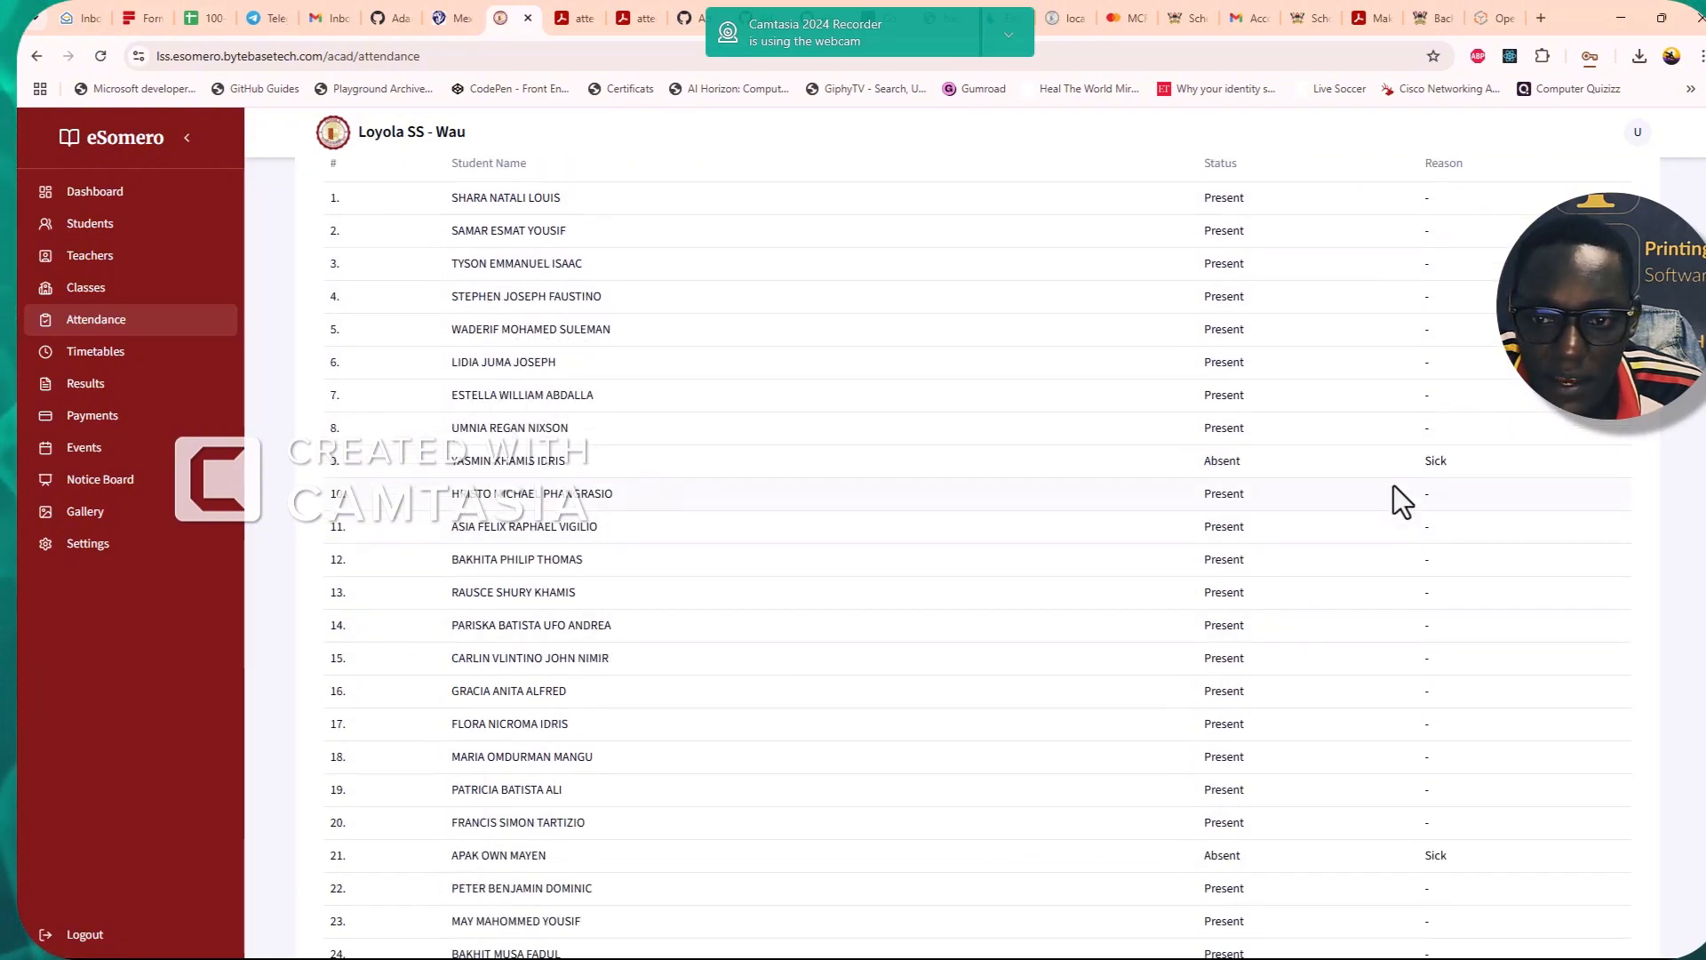
{"action": "scroll", "coordinate": [1239, 630], "scroll_direction": "down", "scroll_amount": 3}
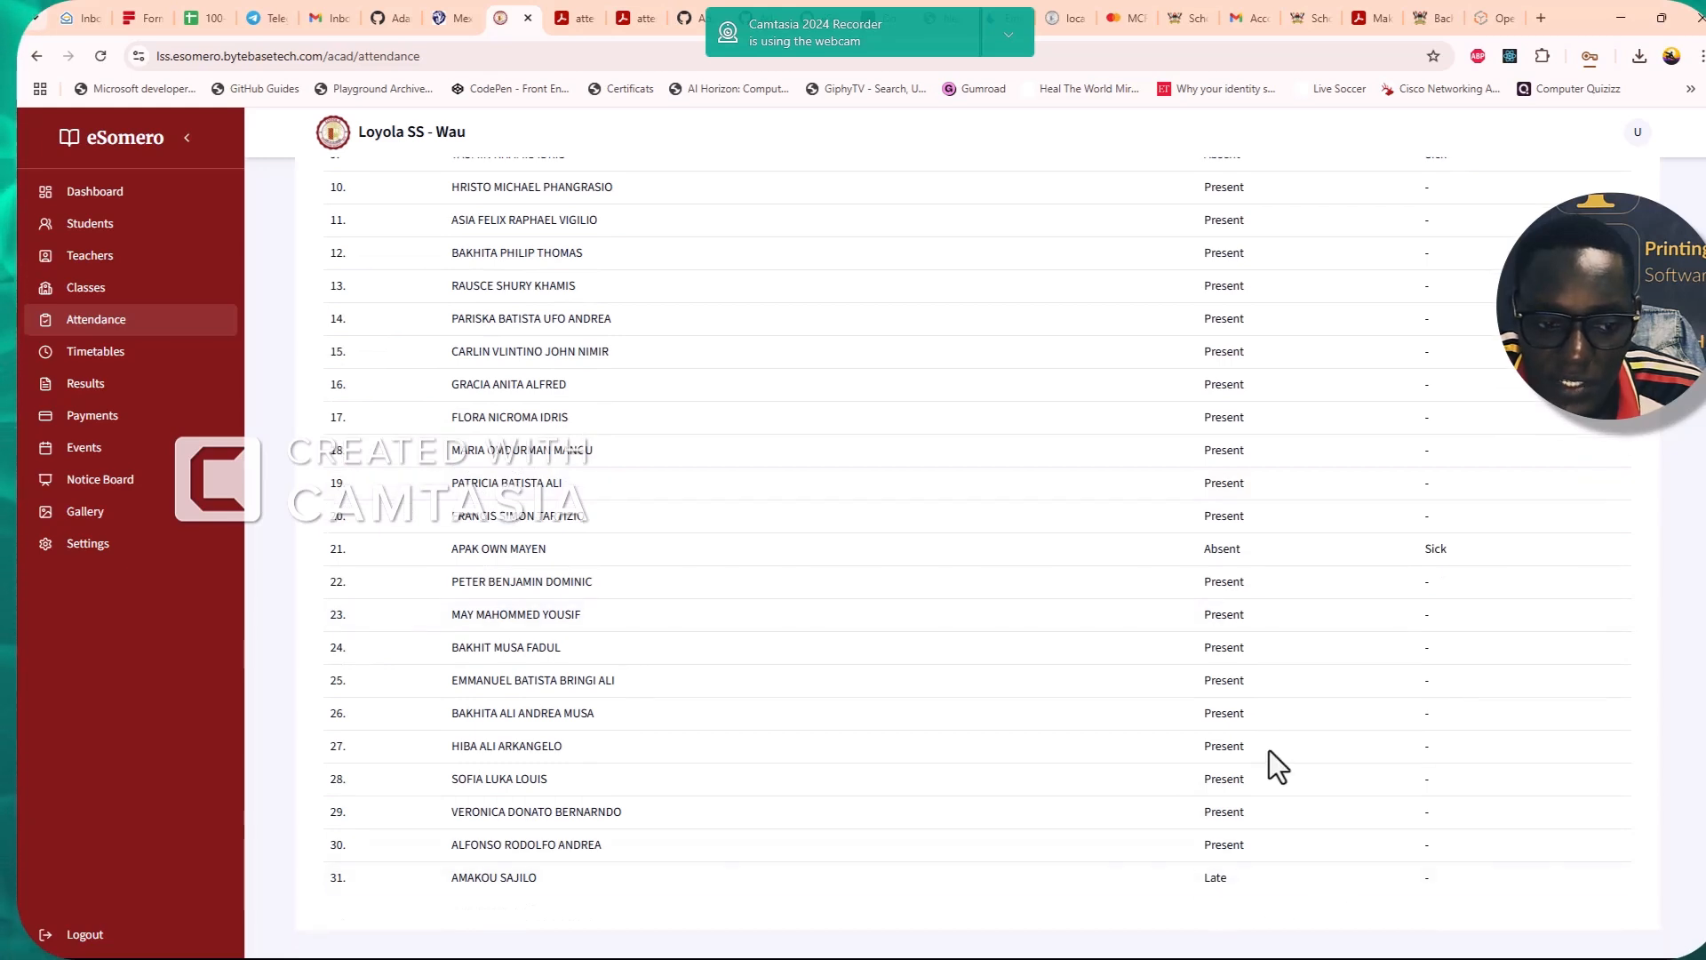
{"action": "scroll", "coordinate": [1239, 690], "scroll_direction": "up", "scroll_amount": 8}
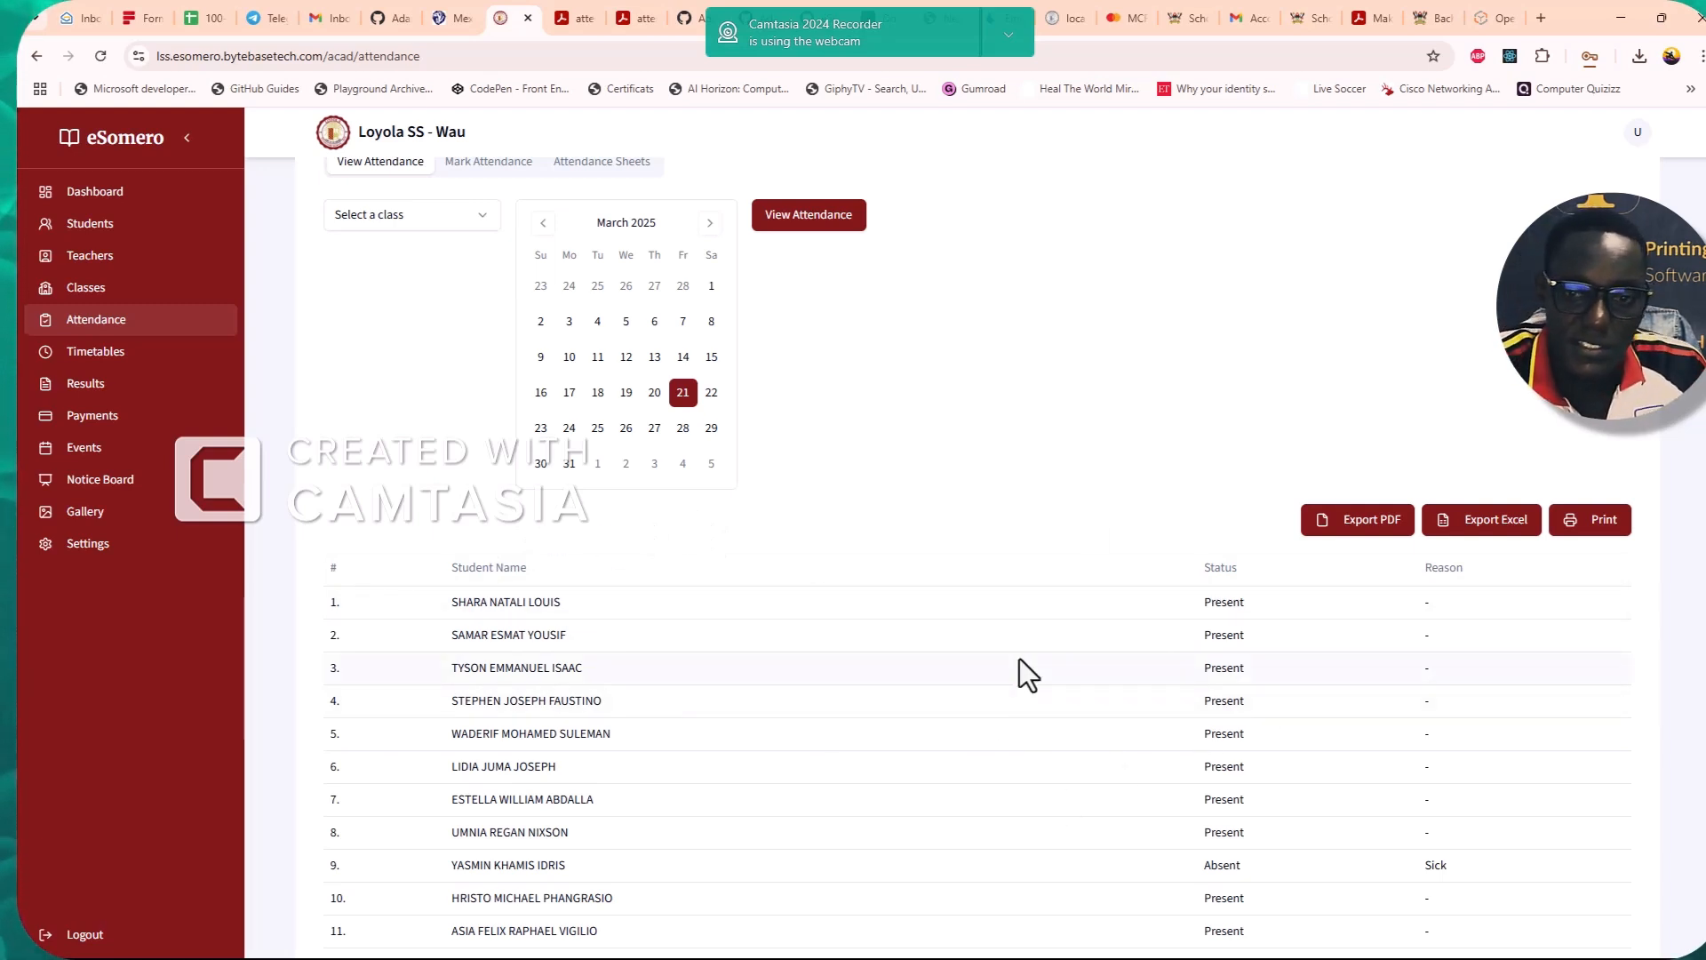
Export the displayed class attendance as an Excel workbook into the Attendance folder on drive D and open it in Excel
{"action": "left_click", "coordinate": [1482, 533]}
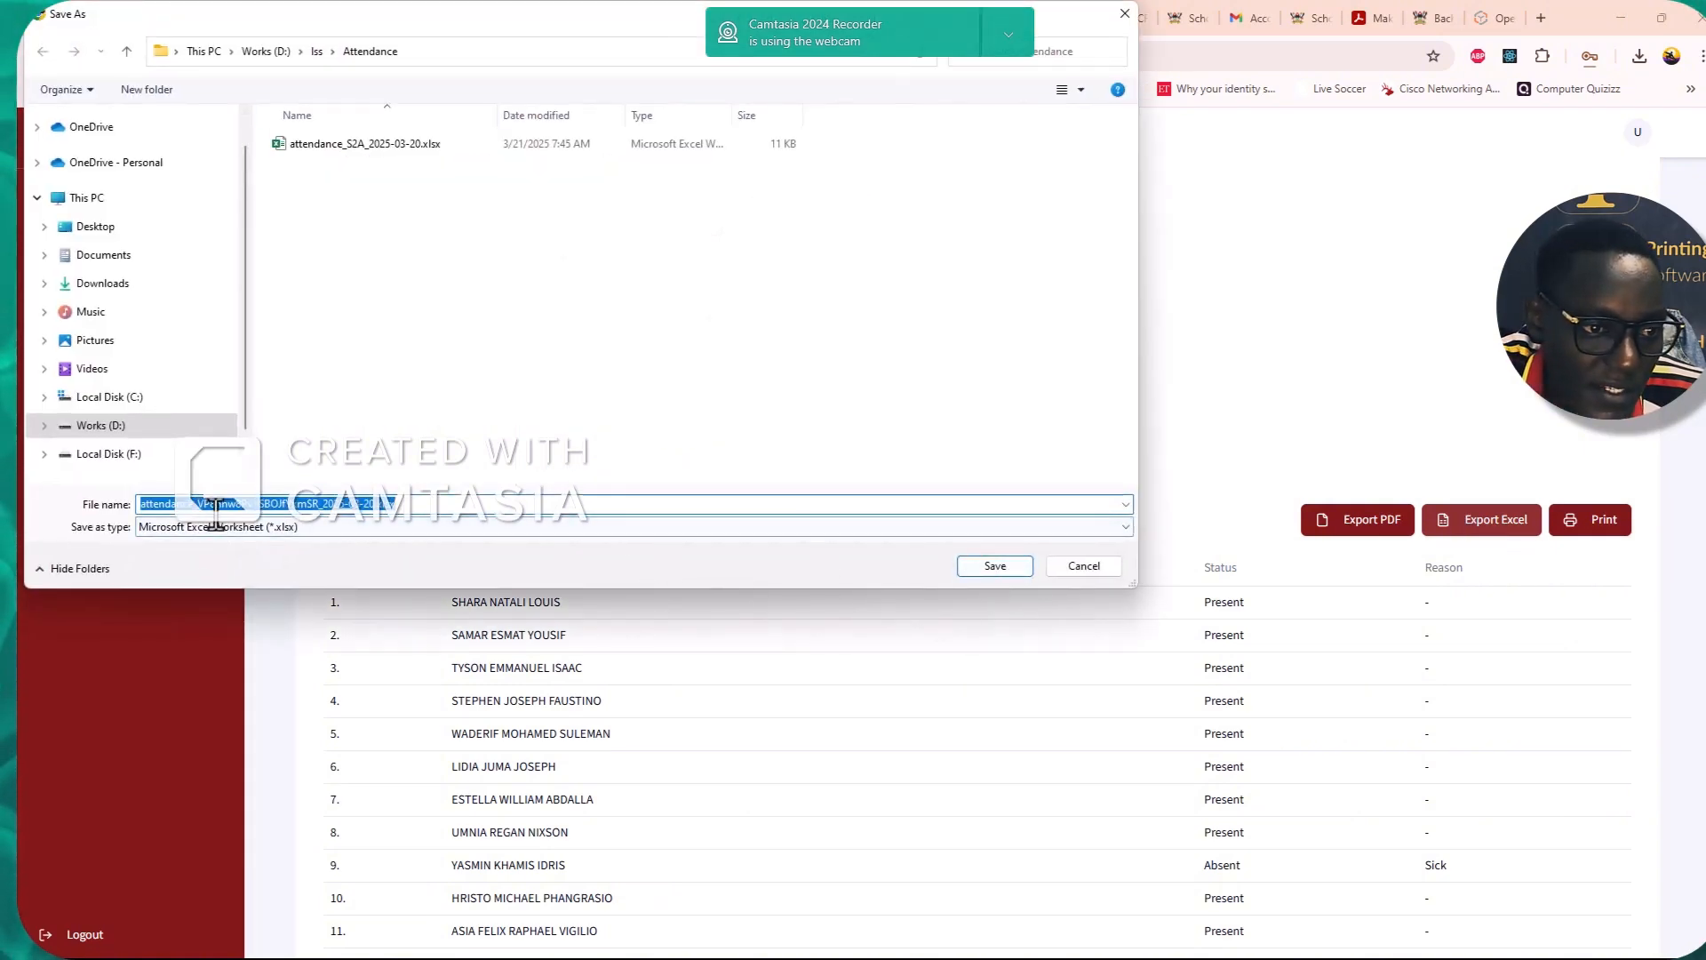
{"action": "left_click", "coordinate": [995, 565]}
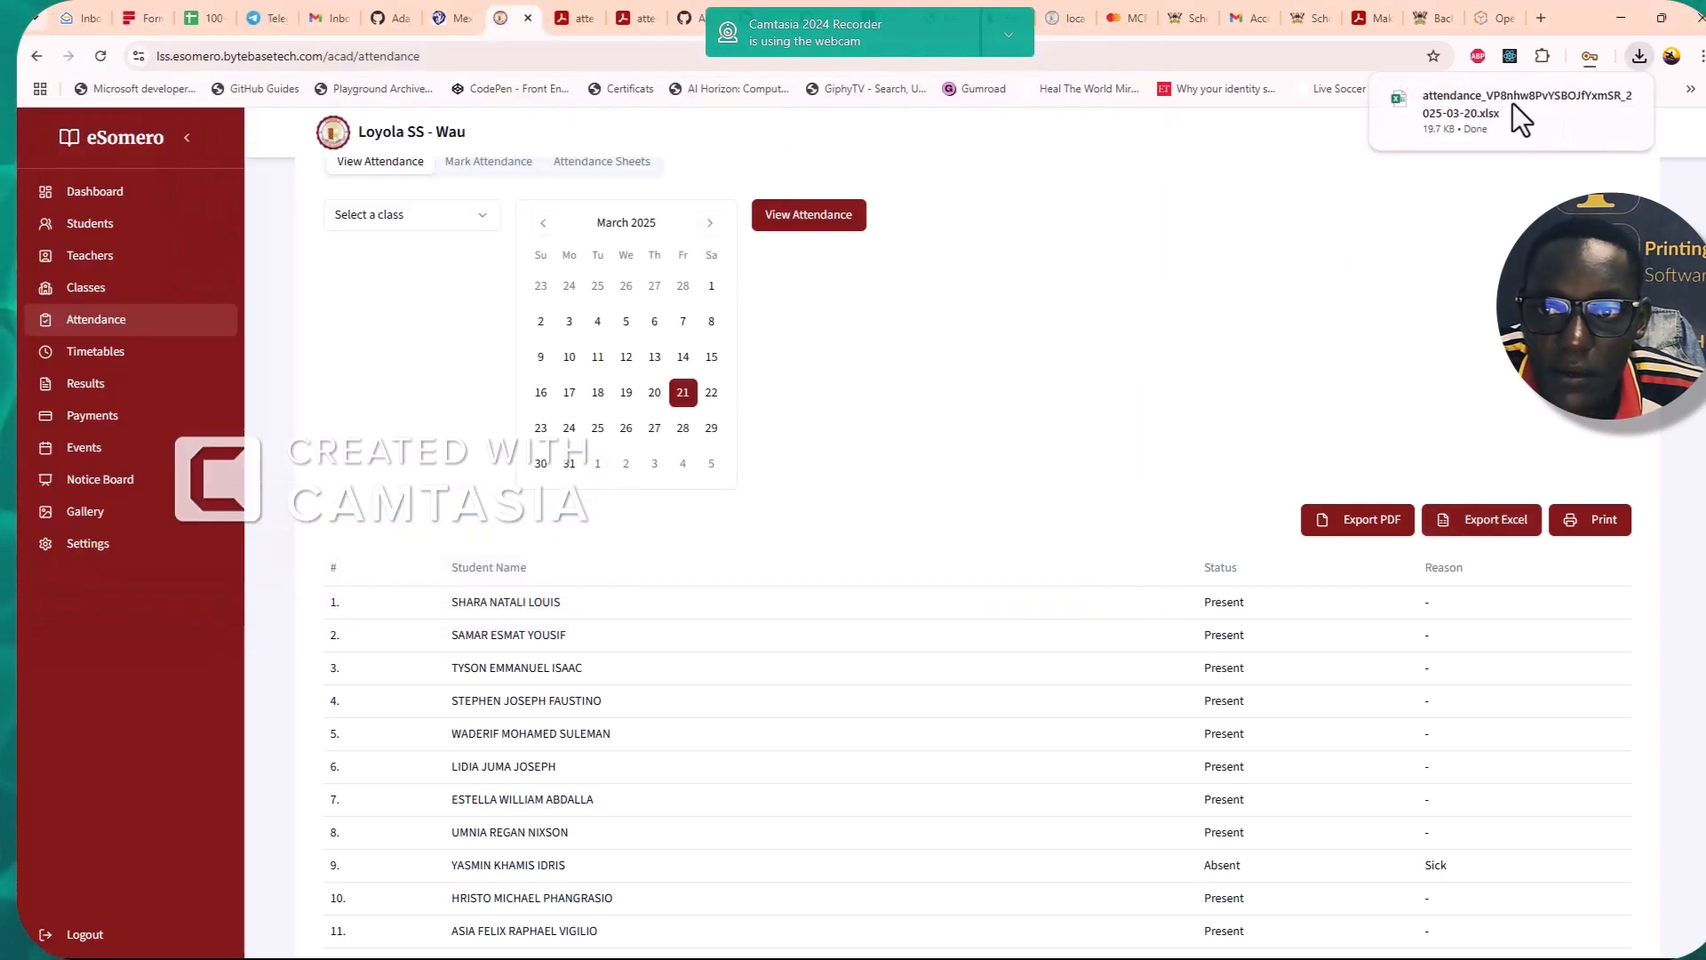
{"action": "left_click", "coordinate": [1451, 115]}
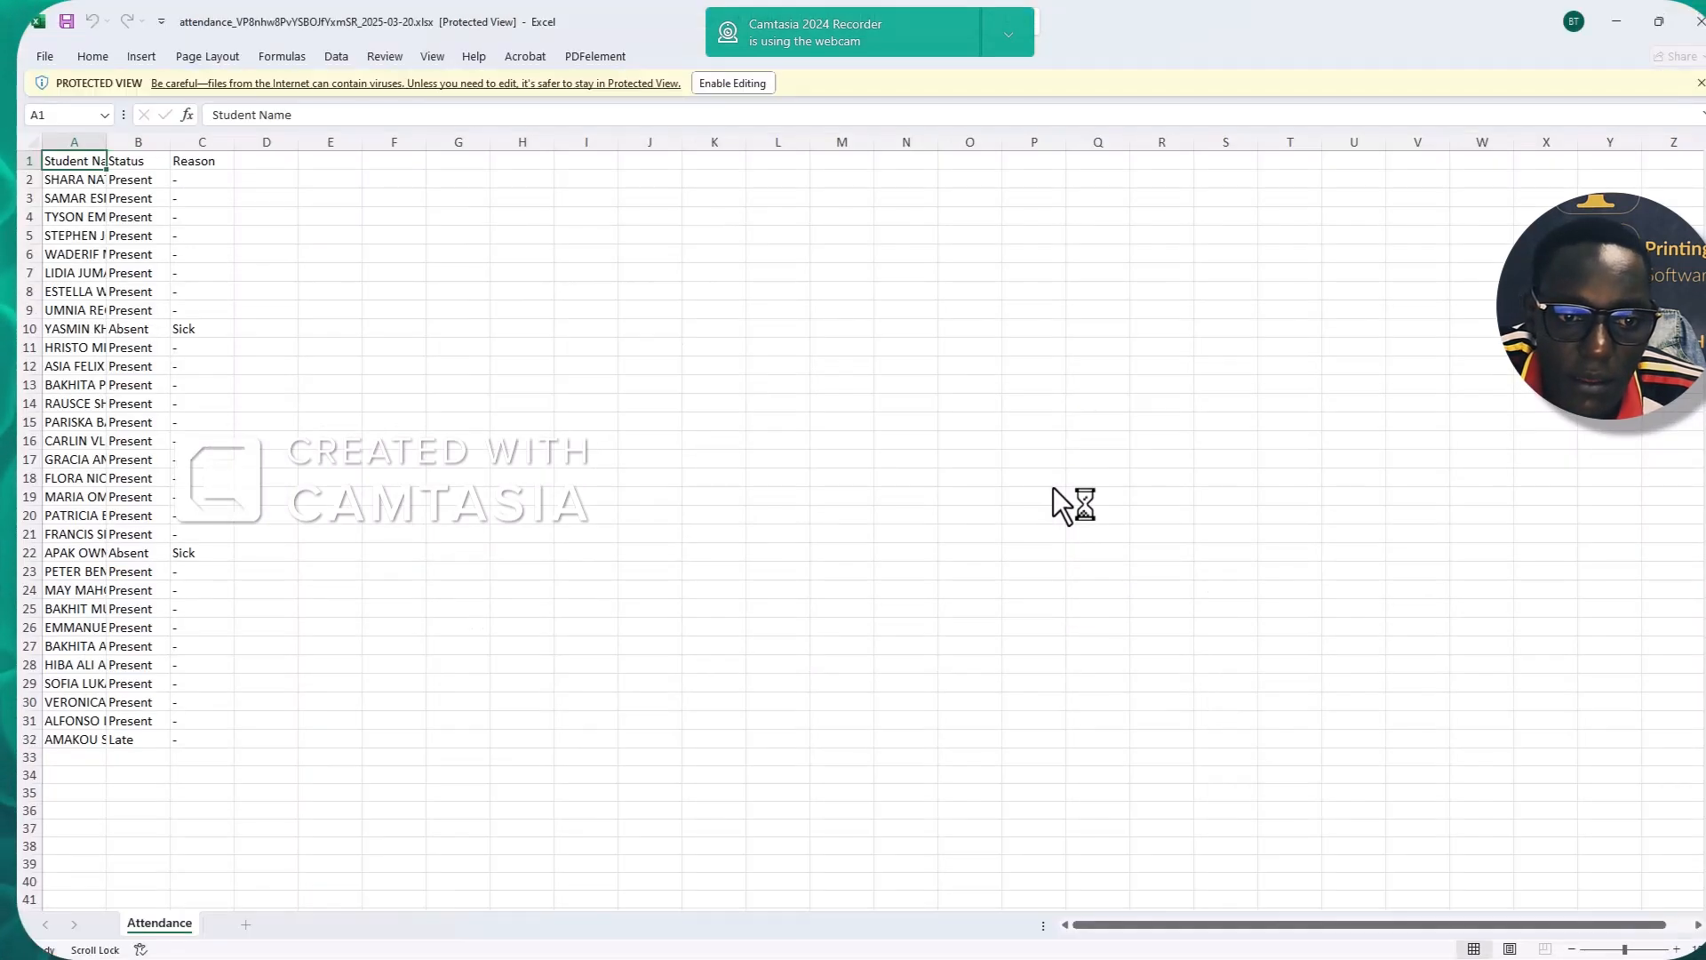
Enable editing, fit the Student Name and Status column widths to their contents, and close the workbook with its changes saved
{"action": "double_click", "coordinate": [107, 144]}
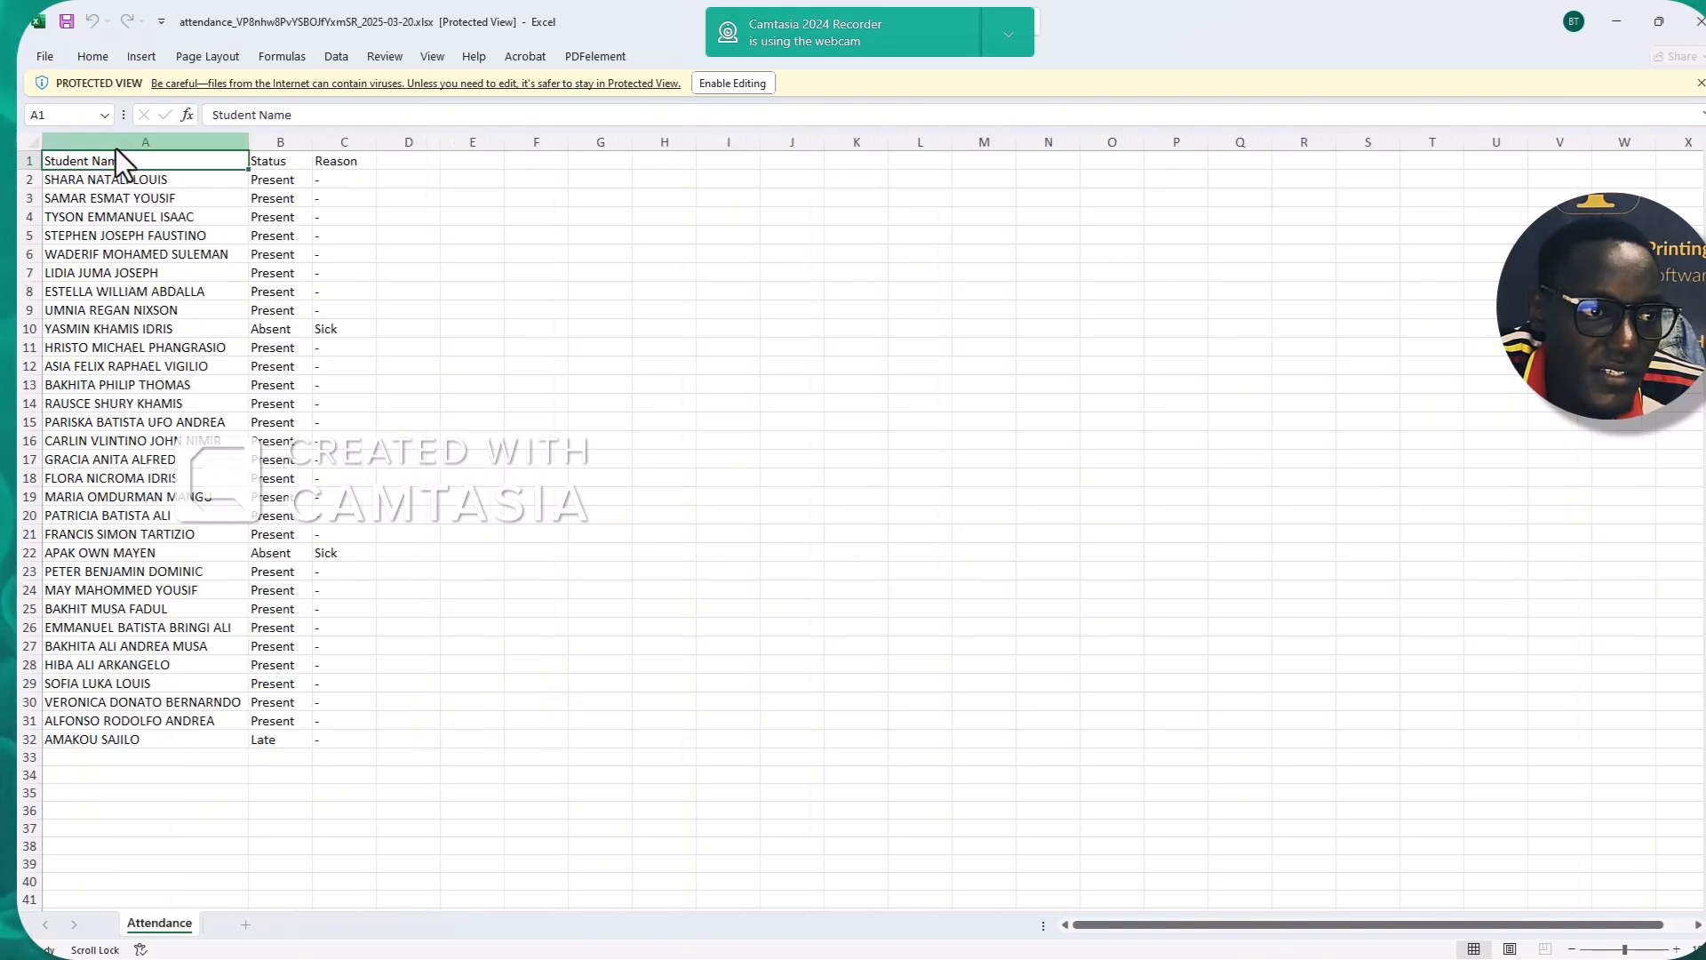
{"action": "double_click", "coordinate": [312, 144]}
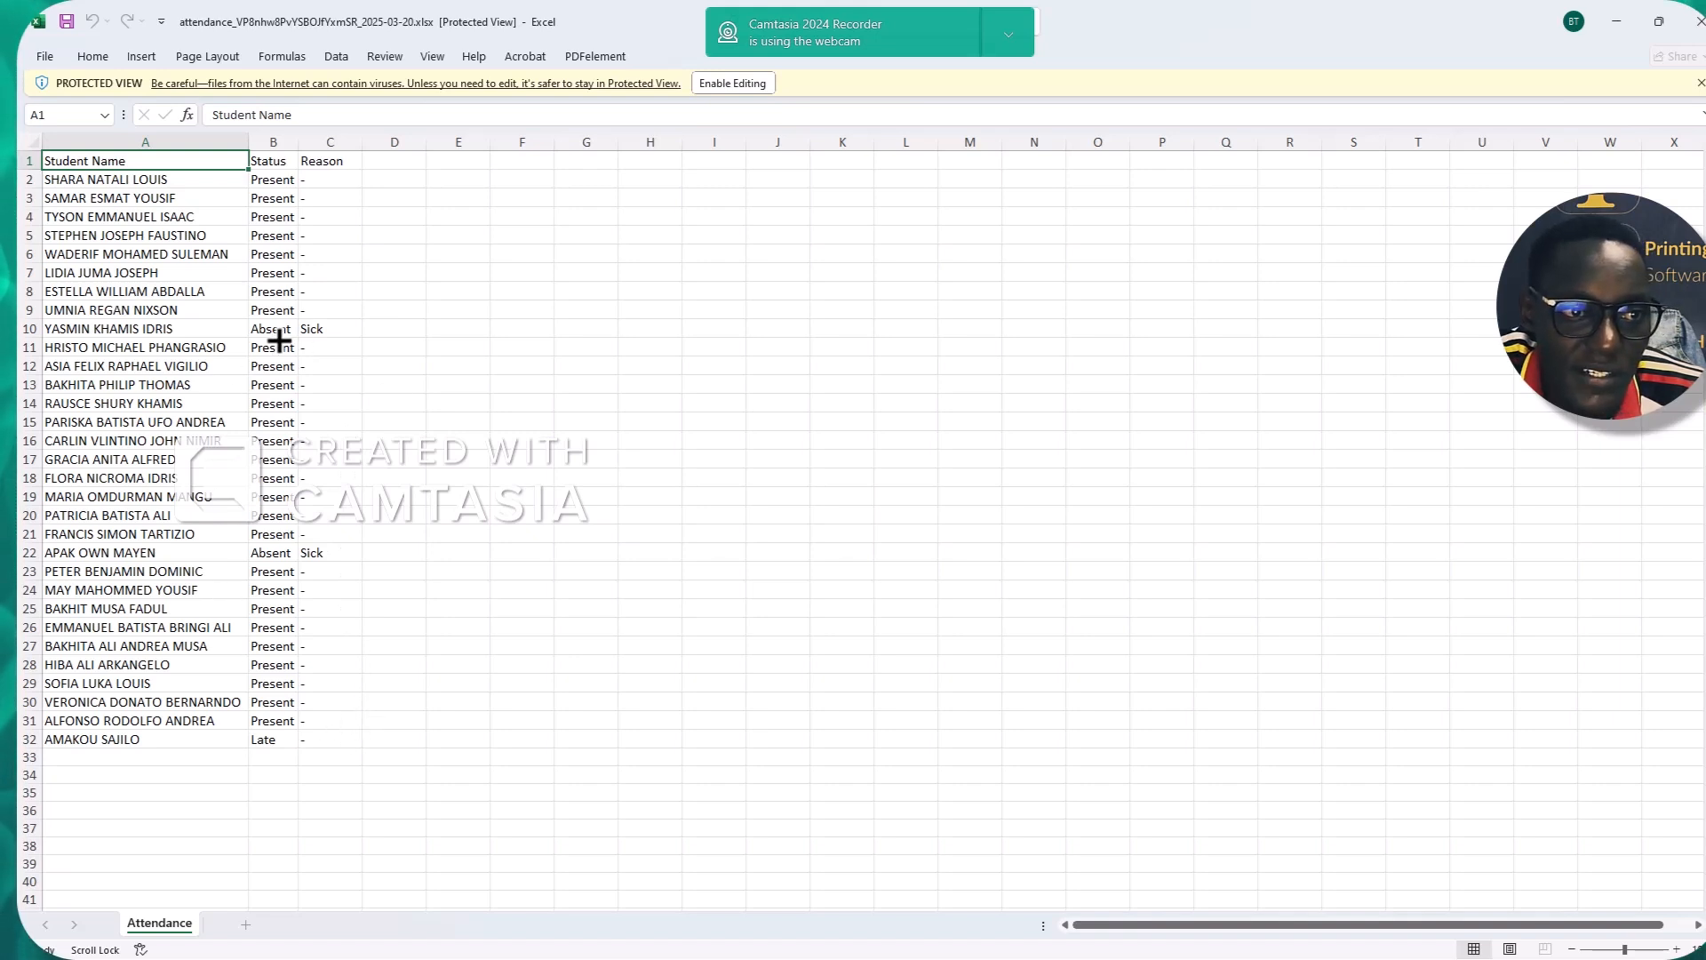
{"action": "left_click", "coordinate": [736, 87]}
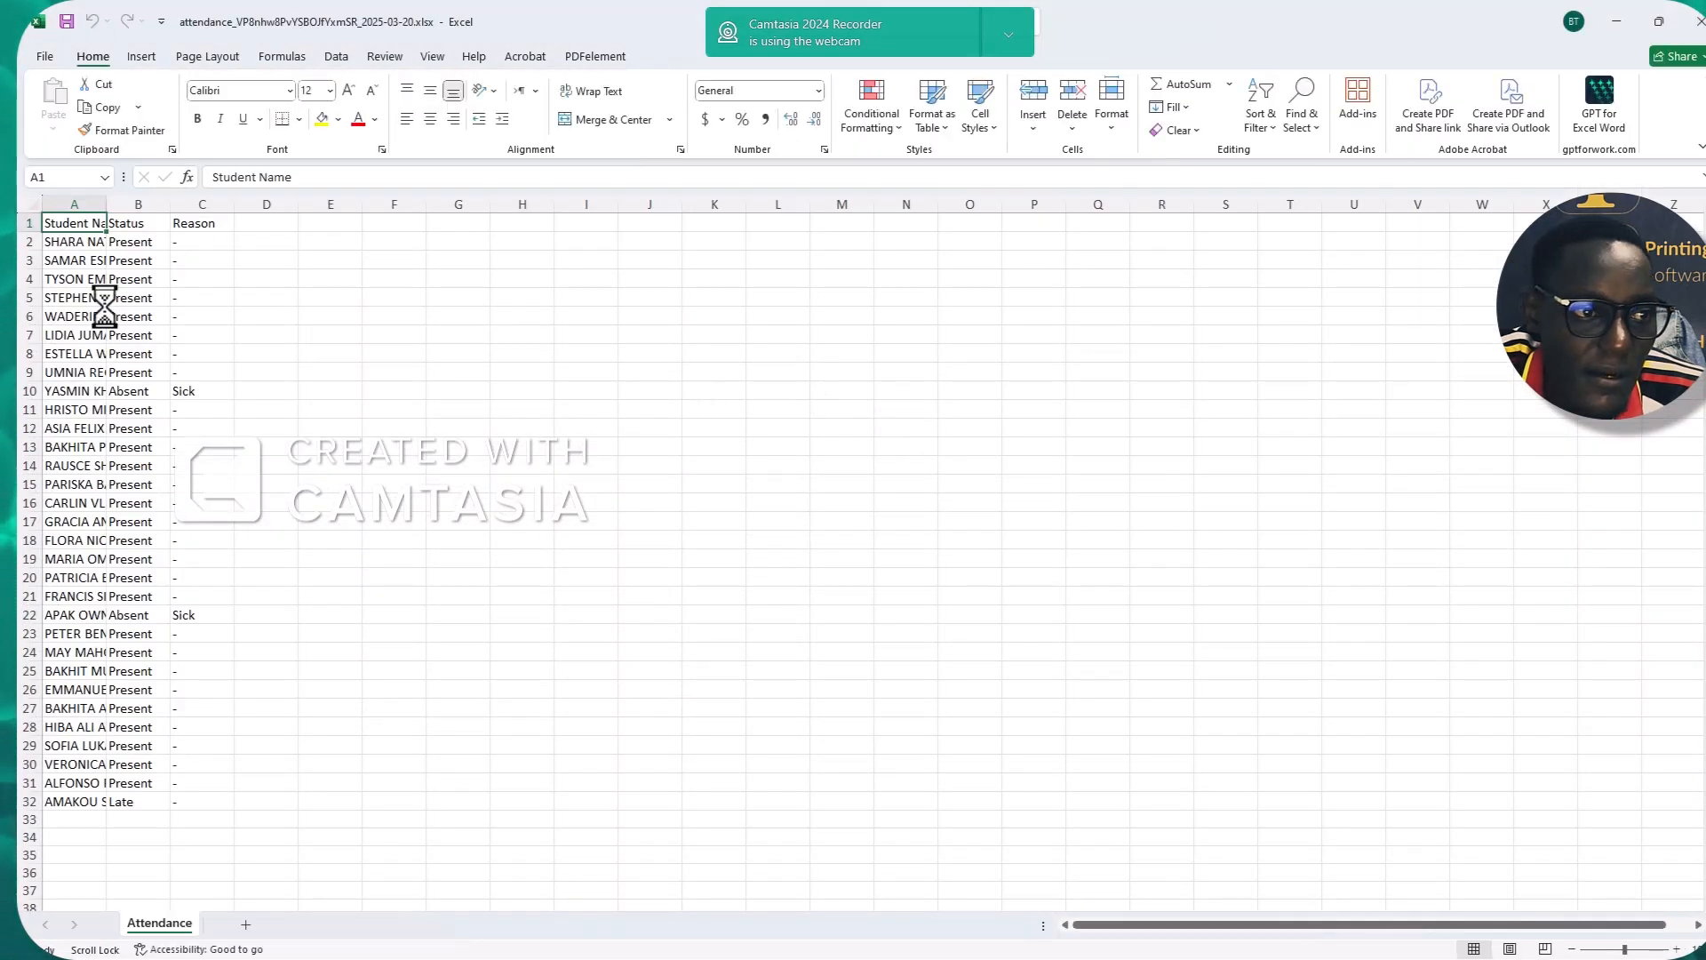
{"action": "double_click", "coordinate": [107, 203]}
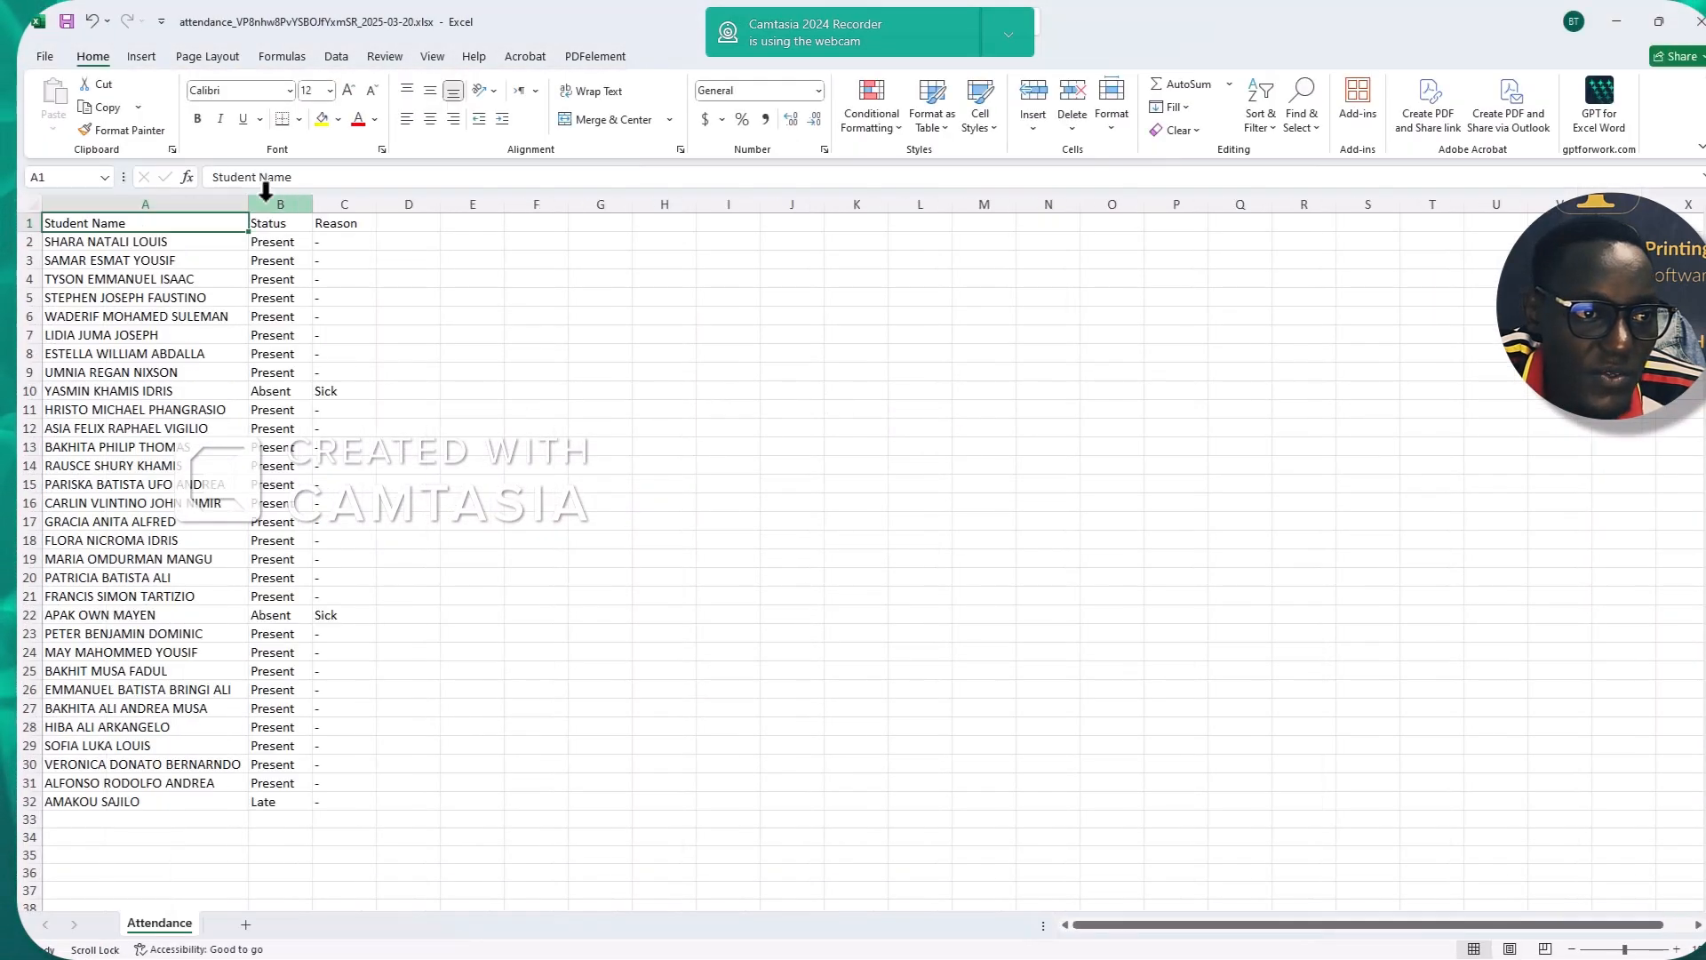
{"action": "double_click", "coordinate": [313, 203]}
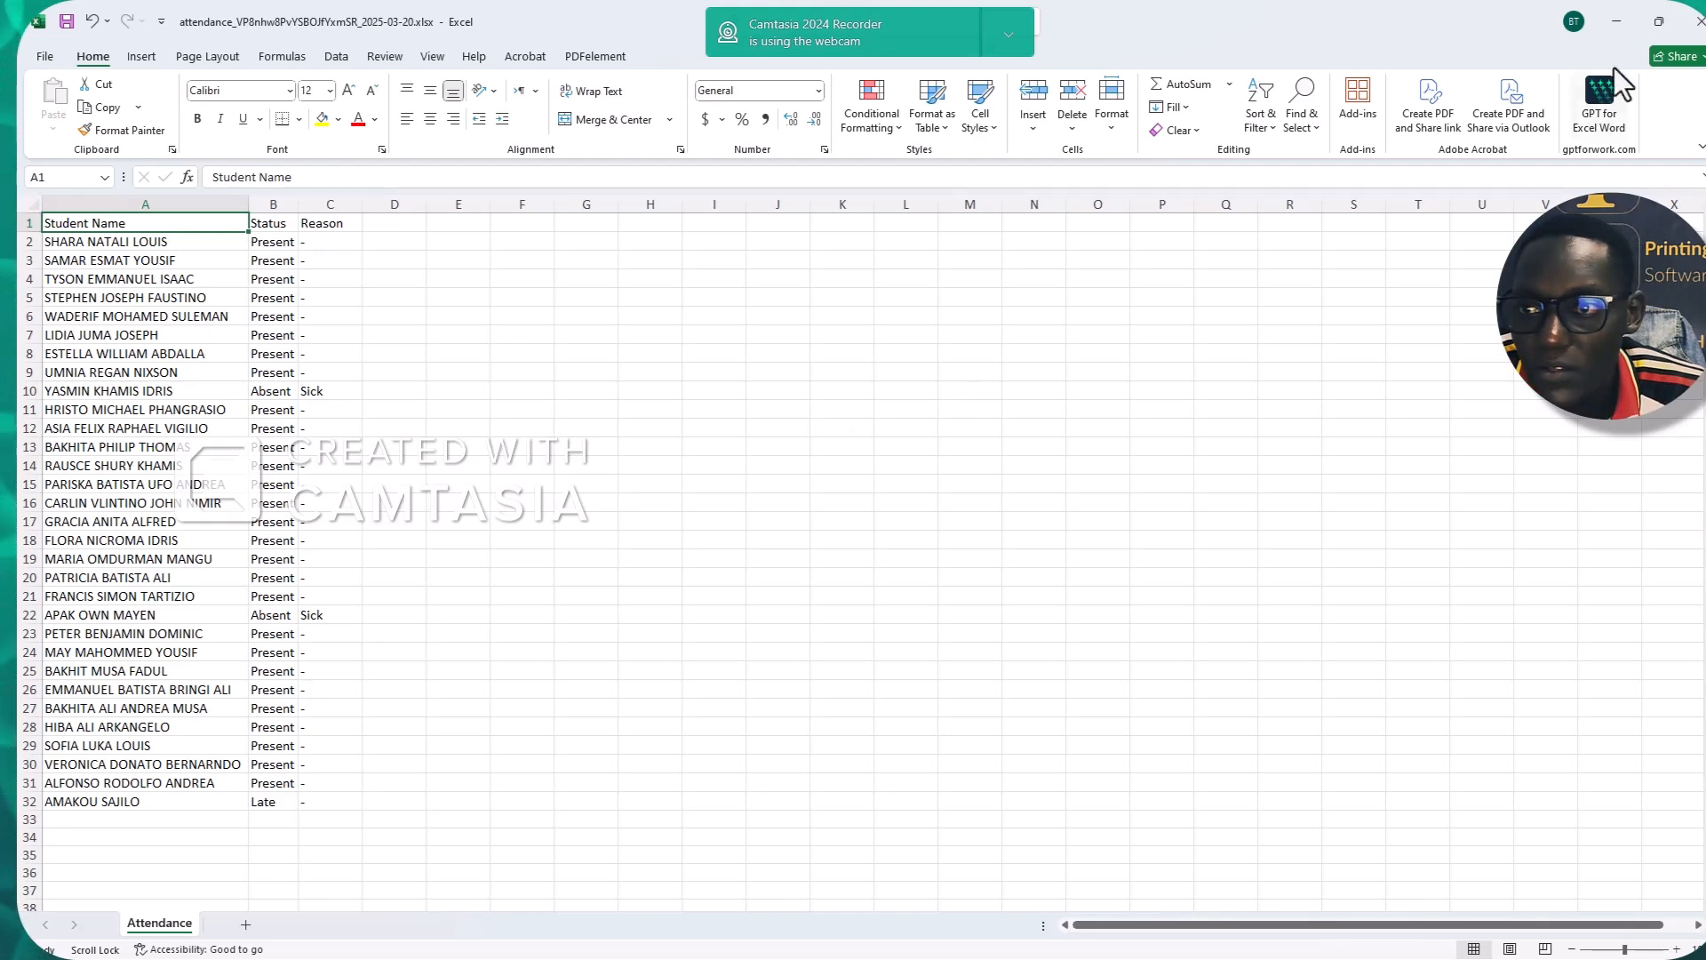
{"action": "left_click", "coordinate": [1694, 21]}
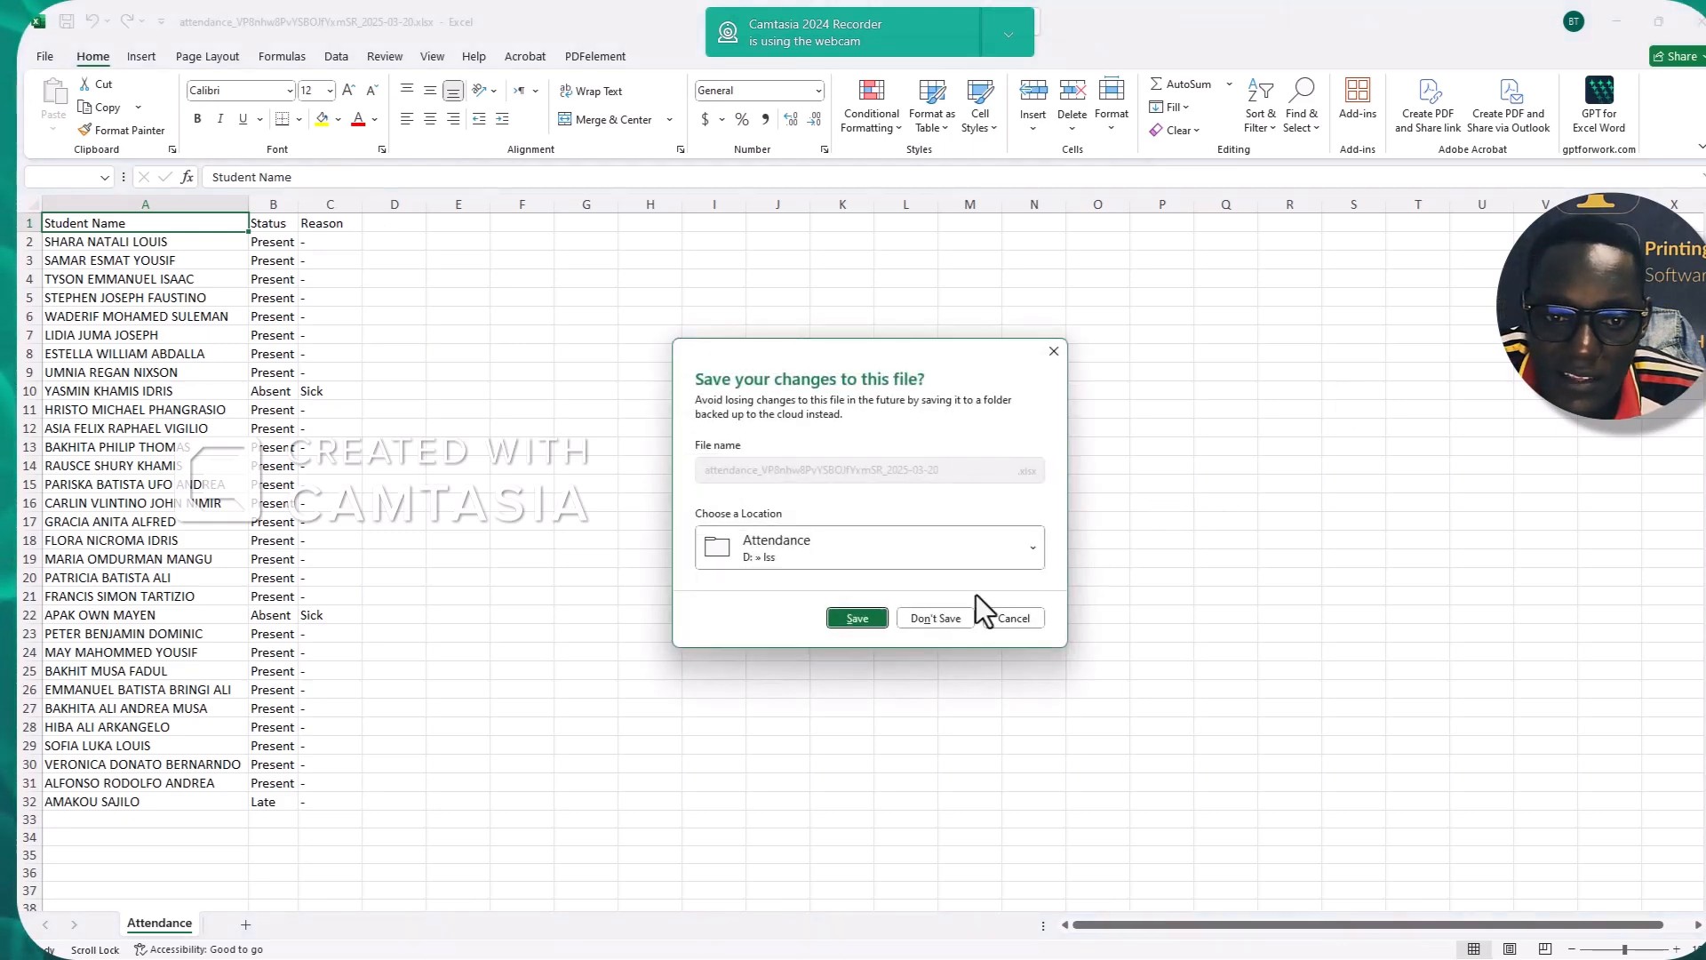
{"action": "left_click", "coordinate": [856, 619]}
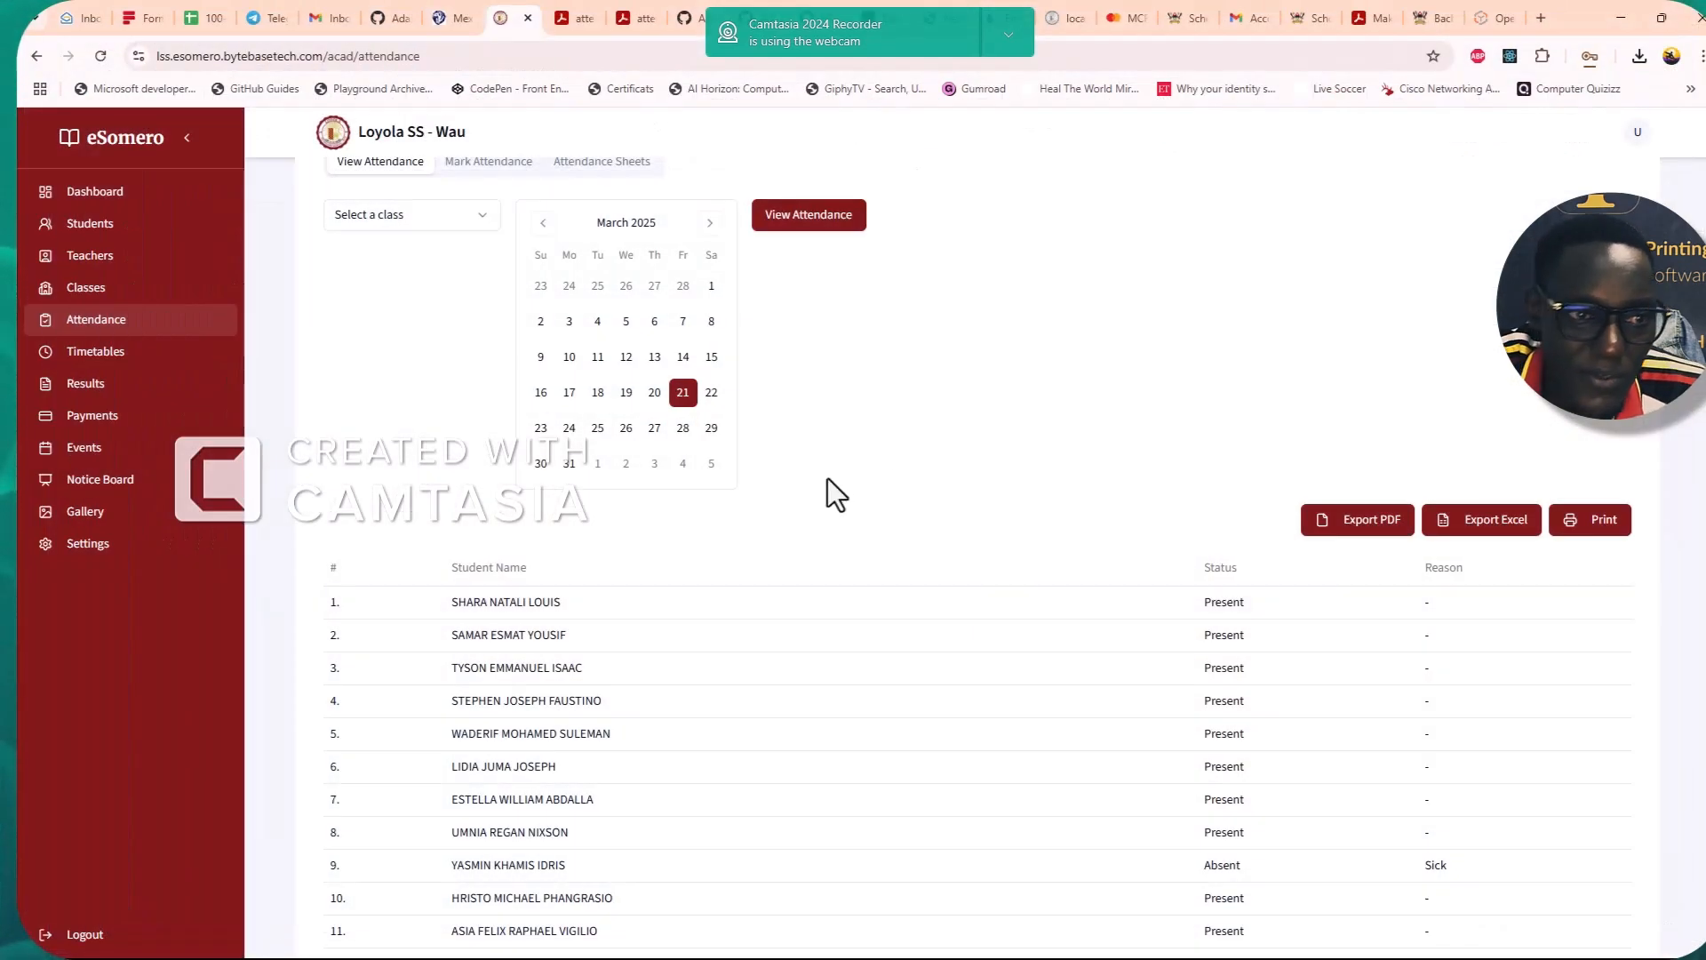